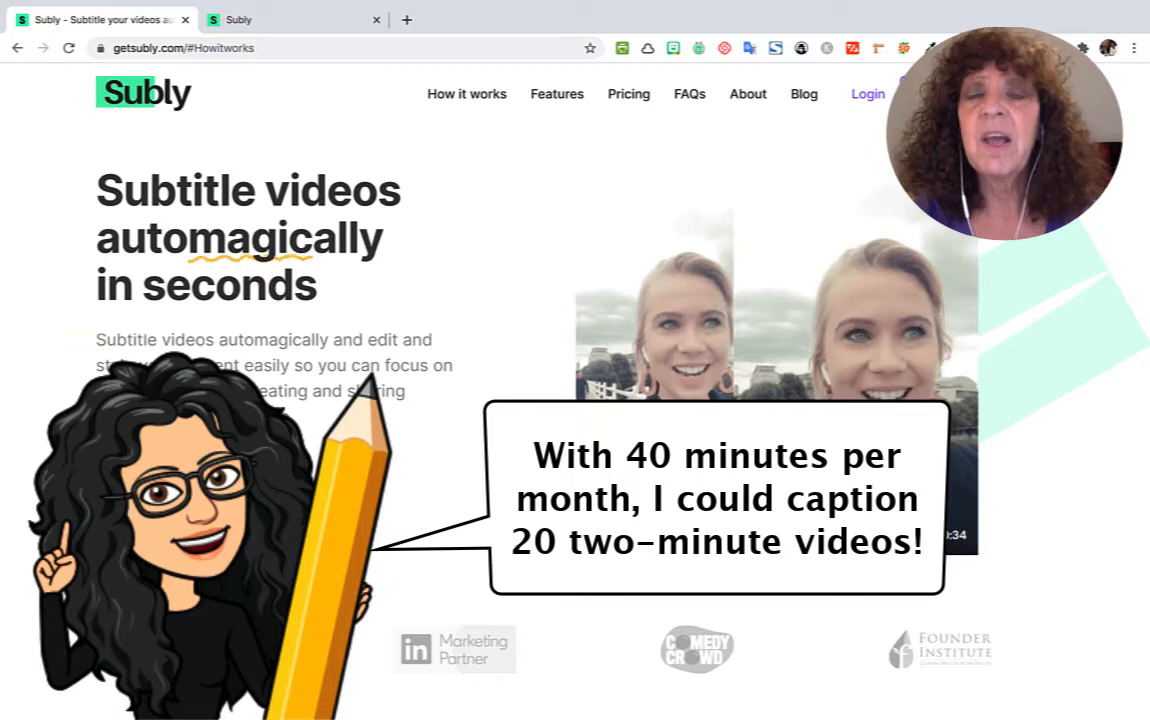
# Step: Start a new upload from the Subly dashboard and add sample-video.mp4 from the desktop
pyautogui.hotkey('ctrl', 'Tab')
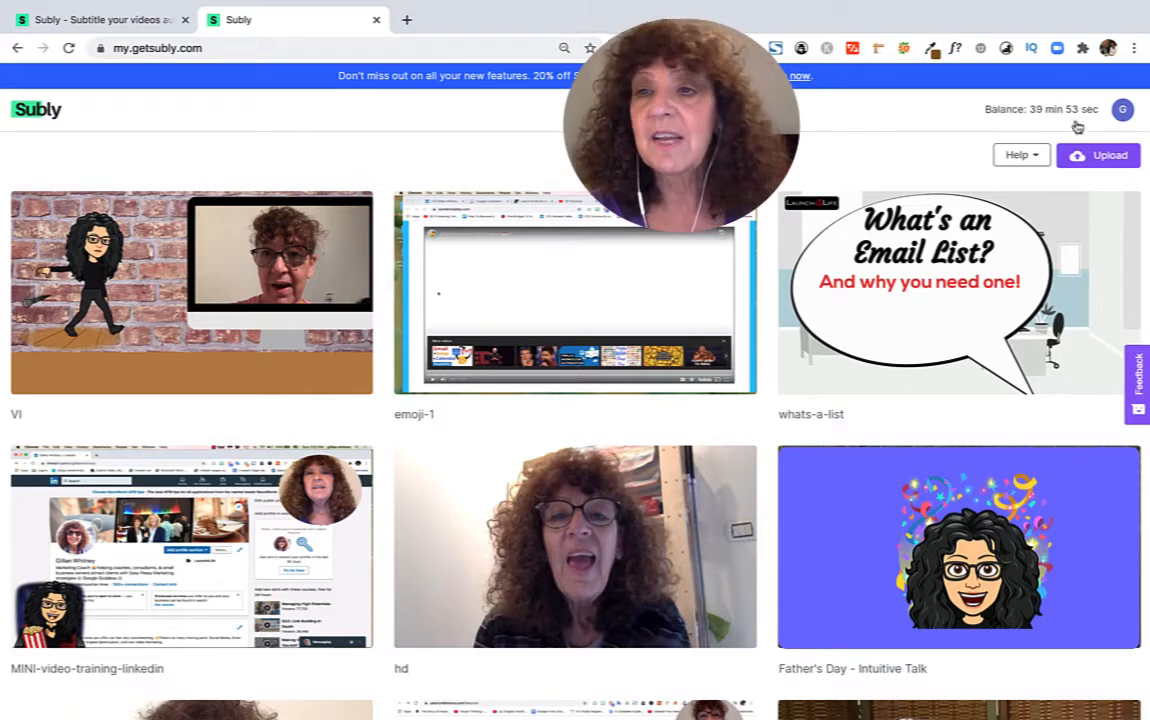
pyautogui.click(1104, 156)
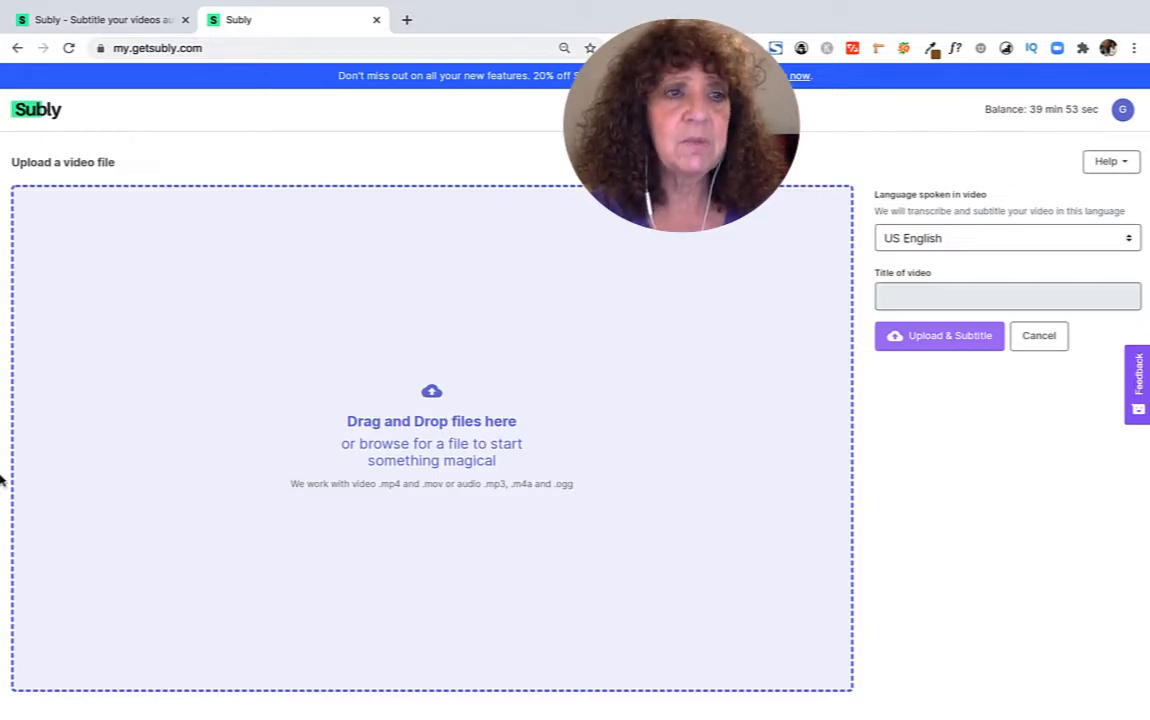
pyautogui.moveTo(3, 4)
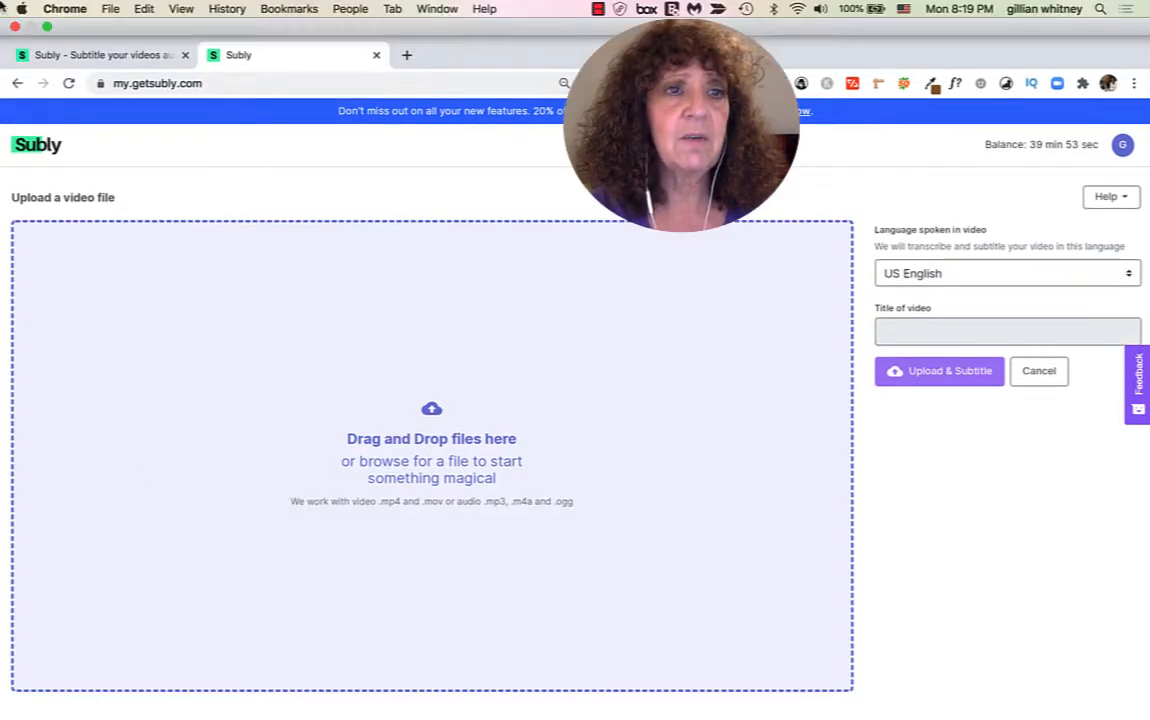
pyautogui.click(47, 27)
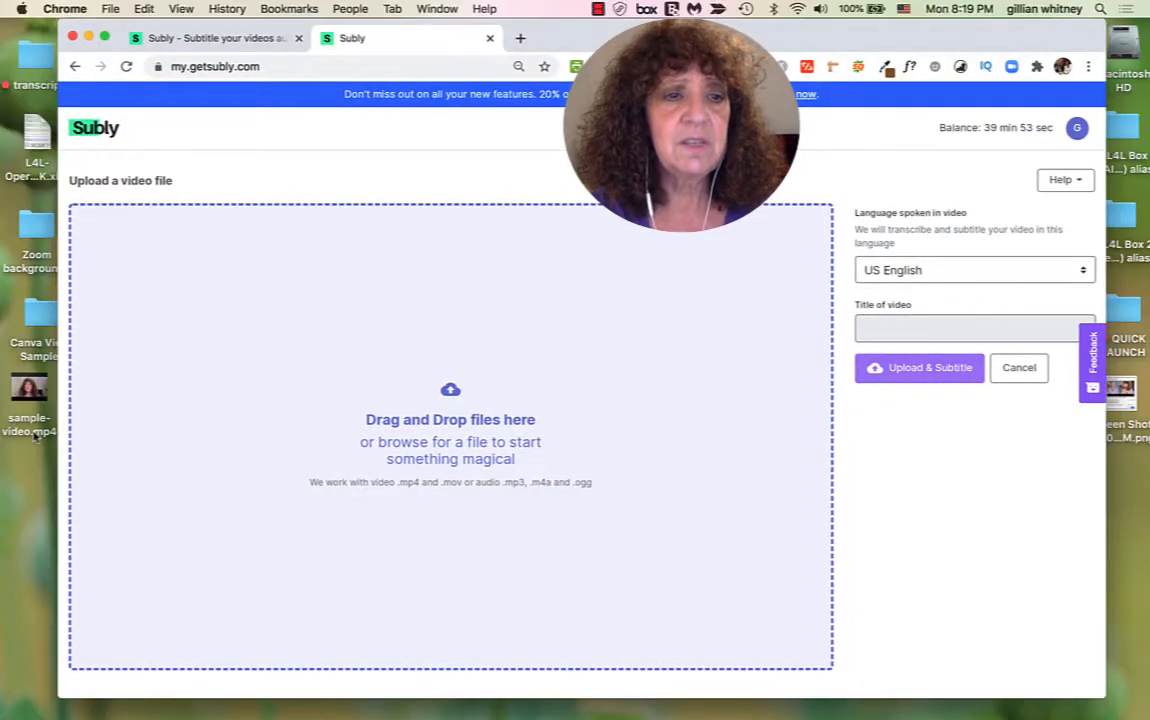
pyautogui.moveTo(30, 395); pyautogui.dragTo(462, 336)
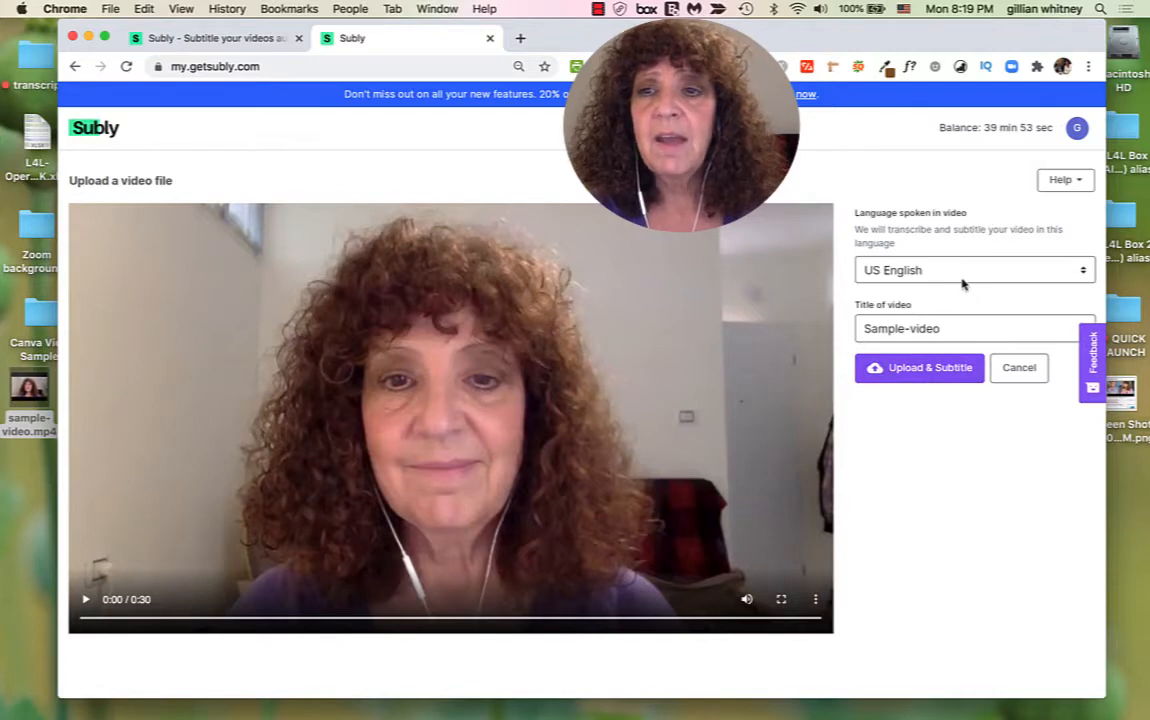
# Step: Look through the available spoken languages for the video, leaving US English selected
pyautogui.click(1085, 277)
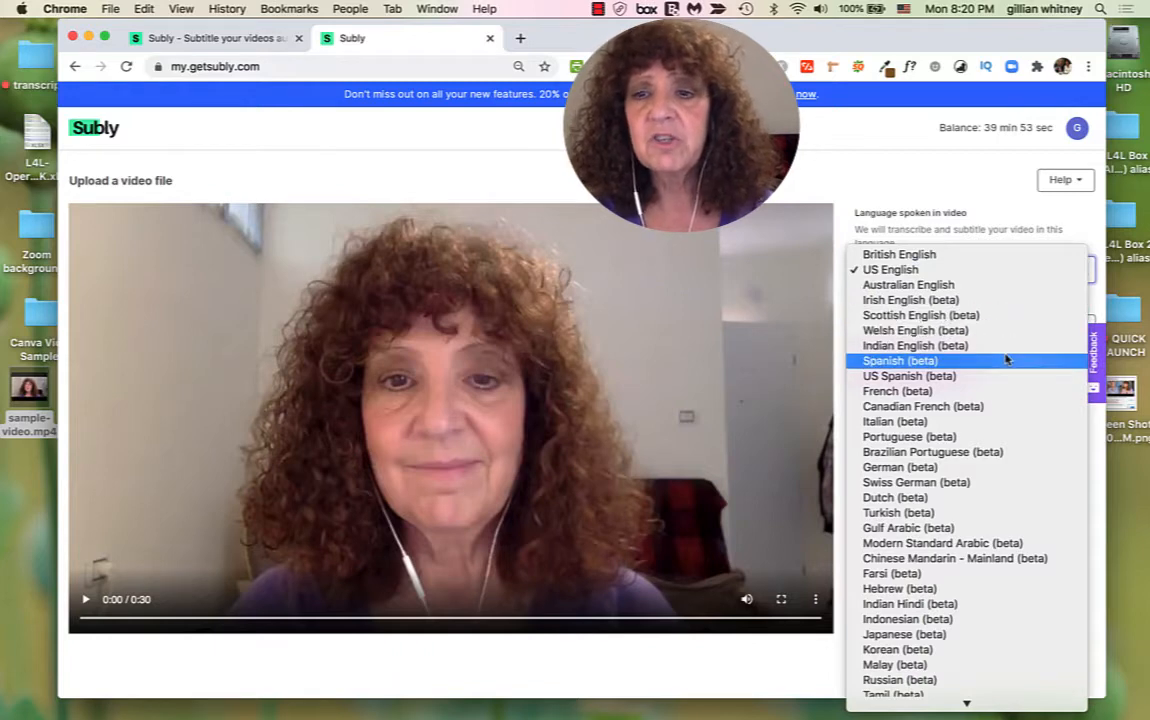
pyautogui.scroll(-1, 982, 560)
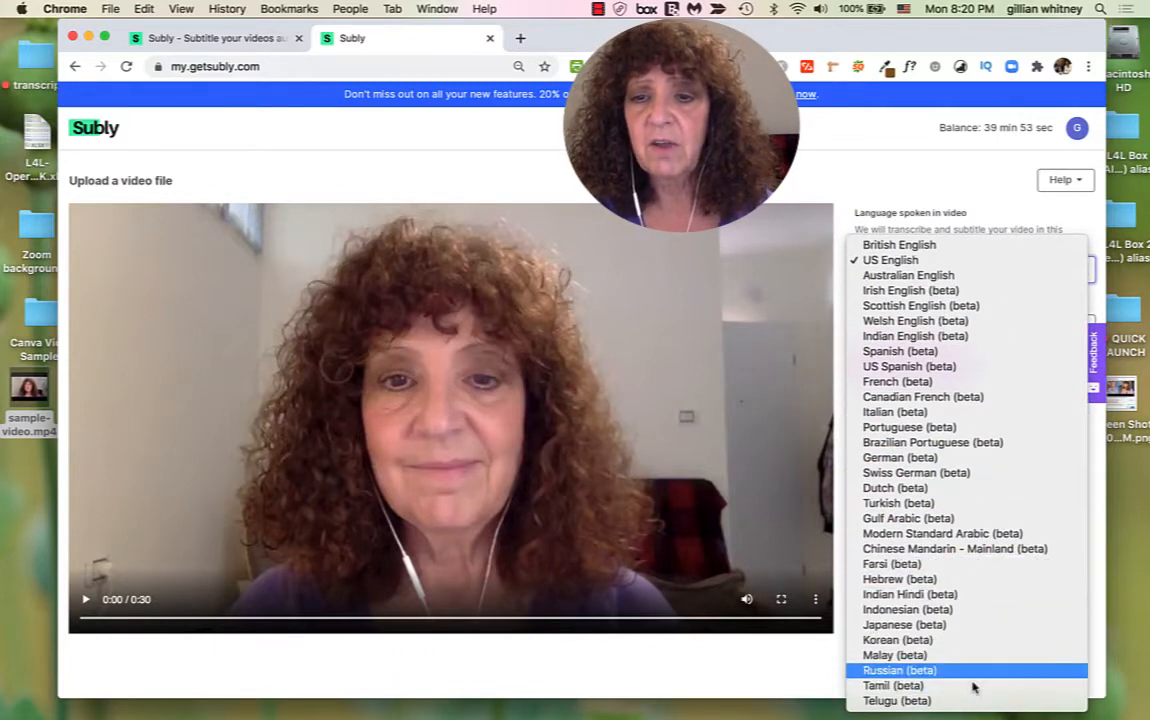
pyautogui.click(993, 200)
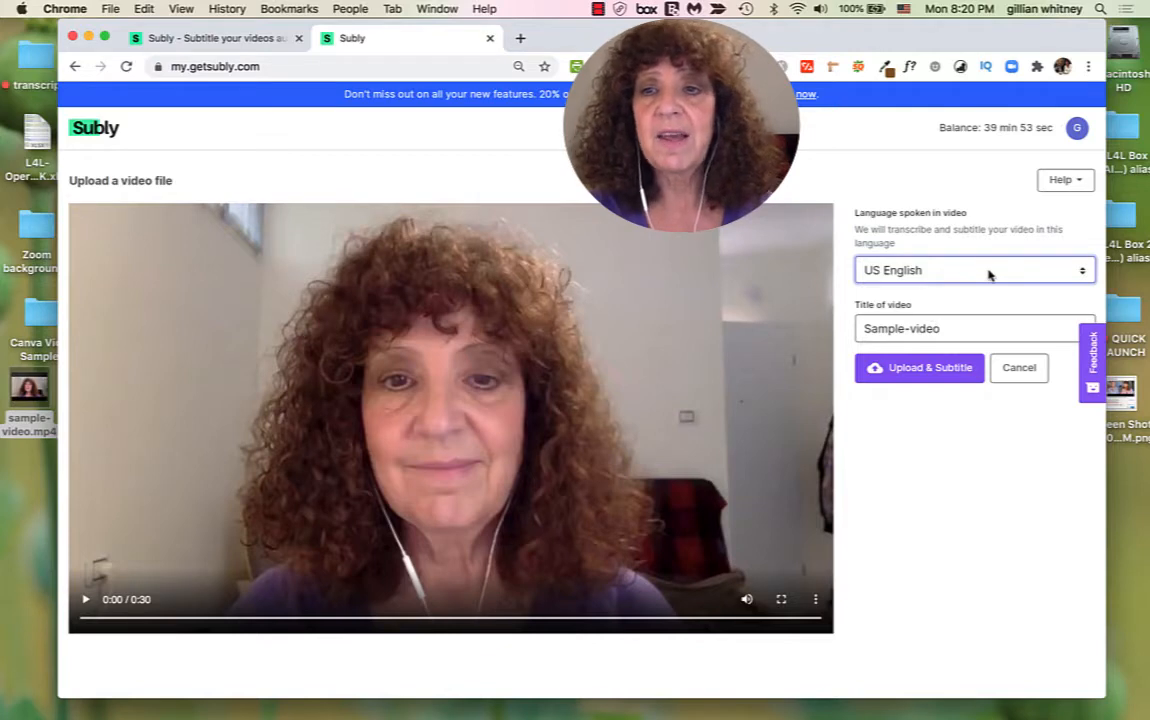
# Step: Title the video Sample-video-with-titles and upload it for subtitling
pyautogui.click(958, 328)
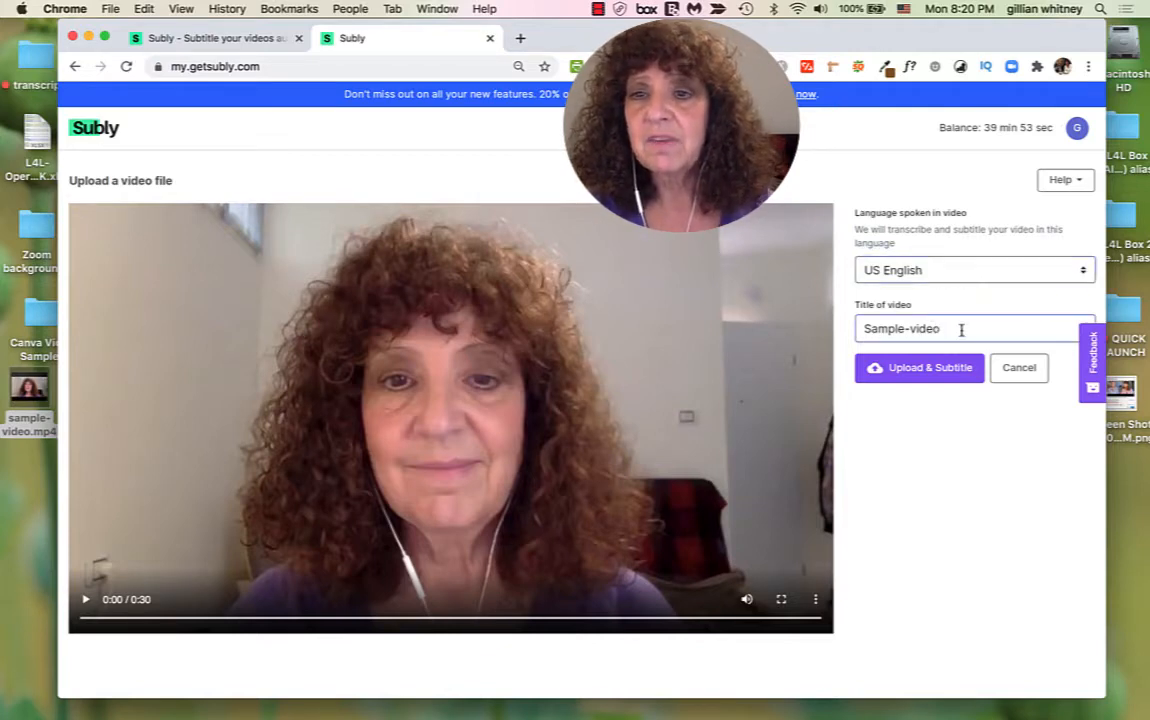
pyautogui.hotkey('shift', 'Left')
pyautogui.hotkey('shift', 'Left')
pyautogui.moveTo(960, 330); pyautogui.dragTo(852, 335)
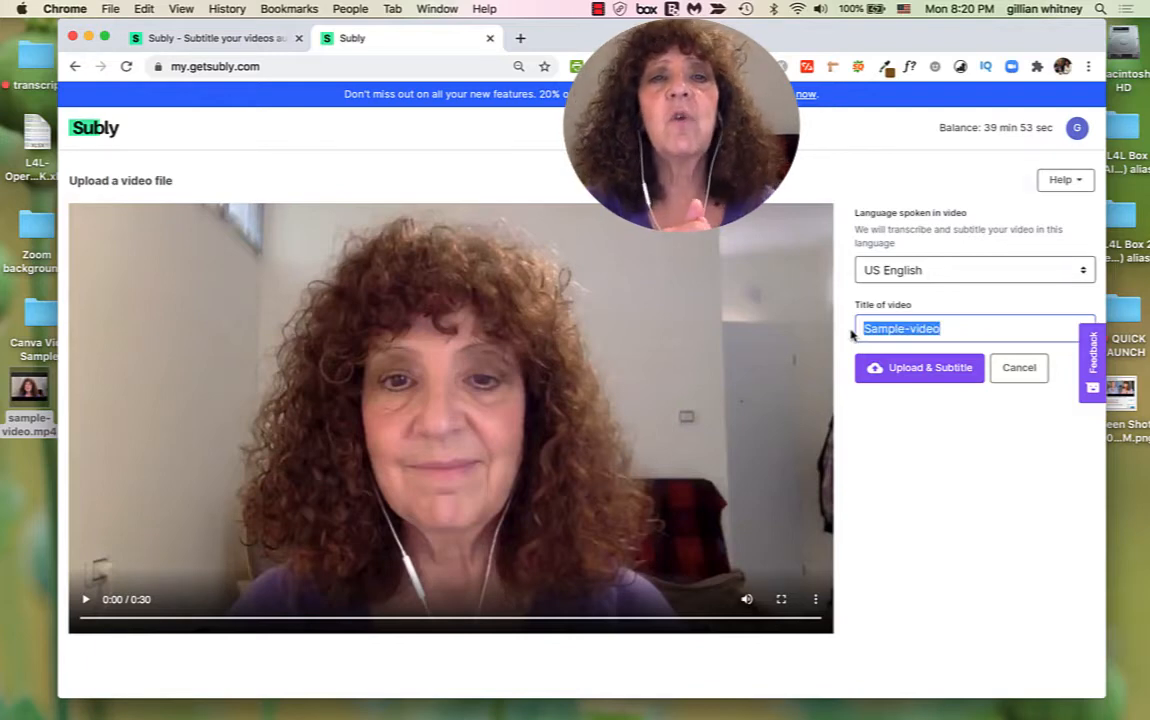
pyautogui.write('Sa')
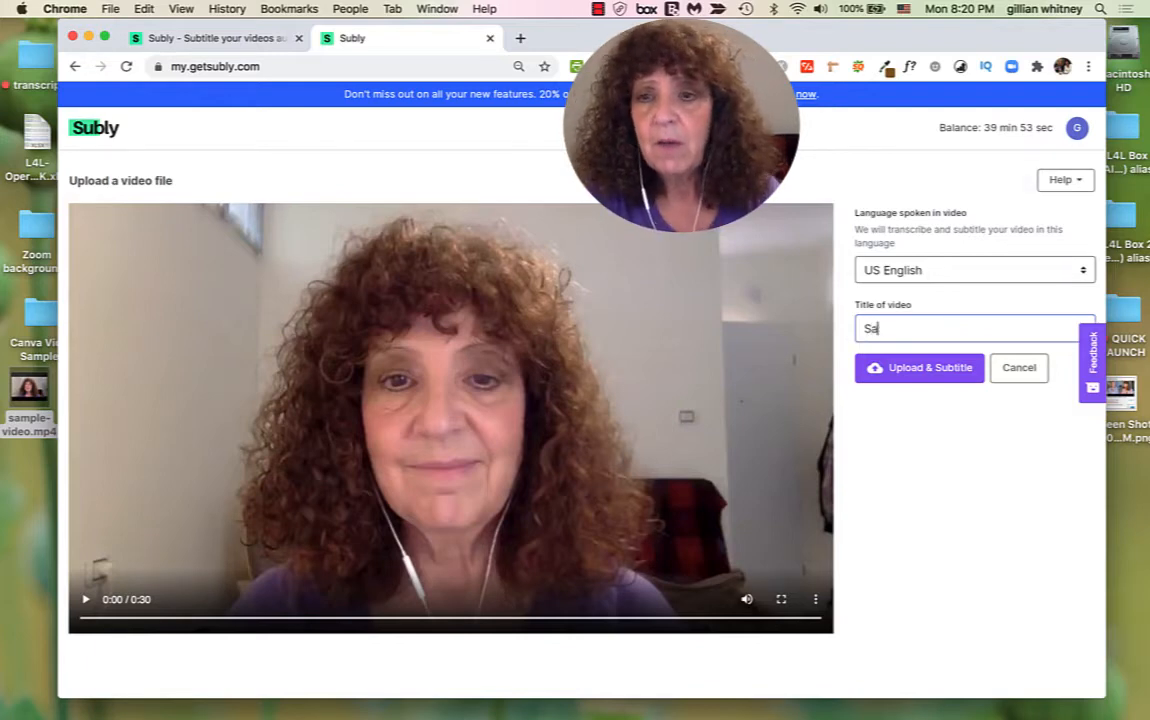
pyautogui.write('mple-v')
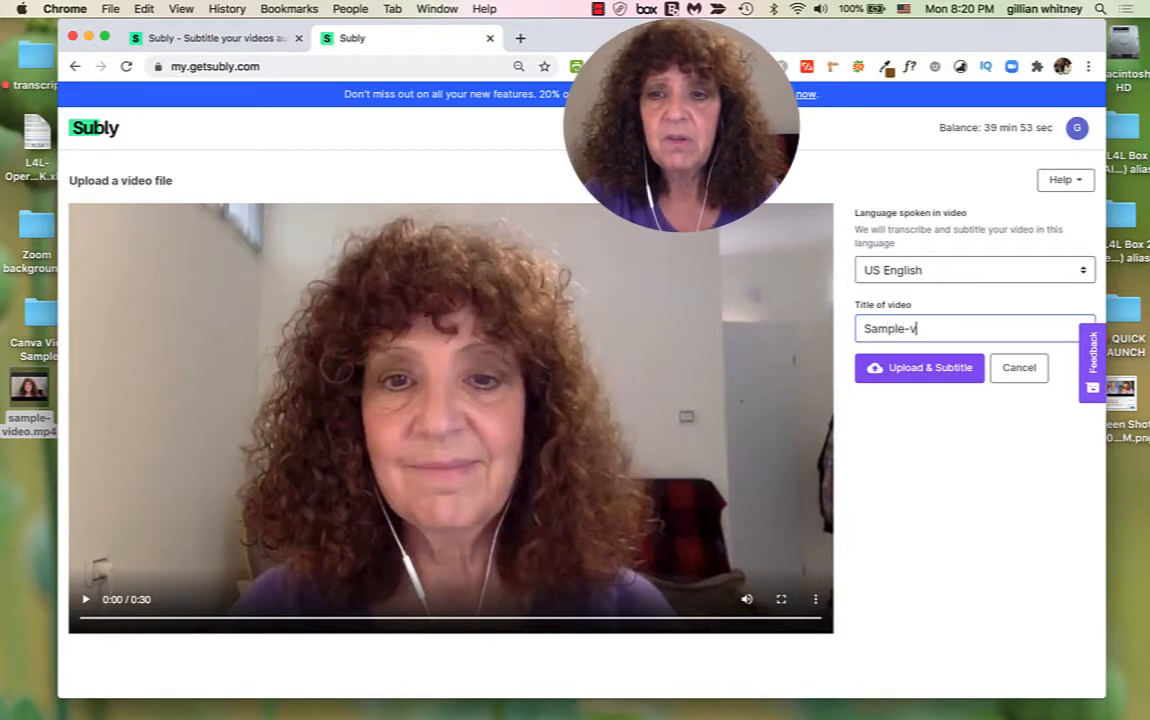
pyautogui.write('ideo-with')
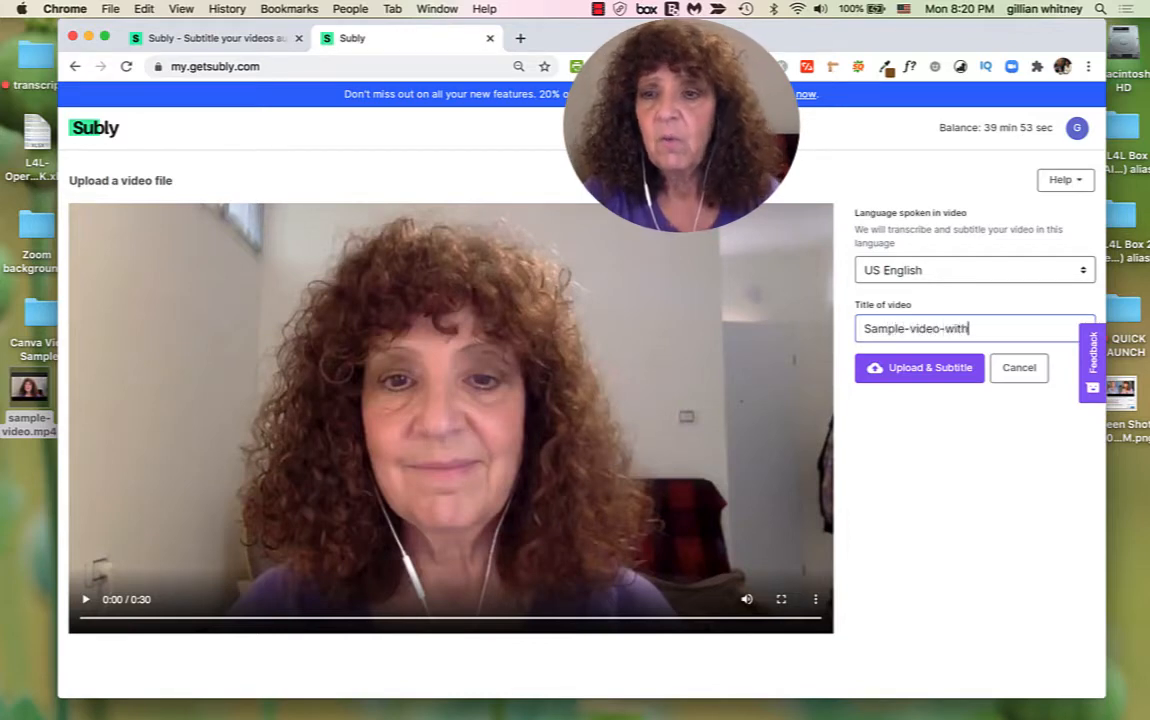
pyautogui.write('-titles')
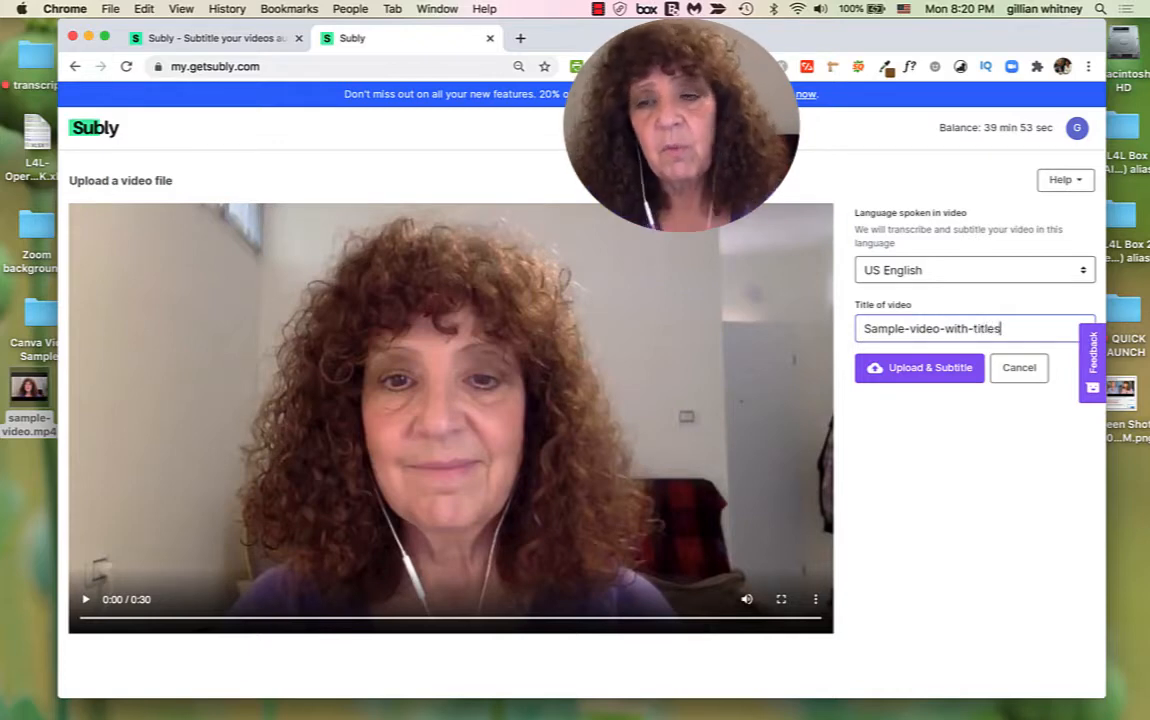
pyautogui.click(919, 368)
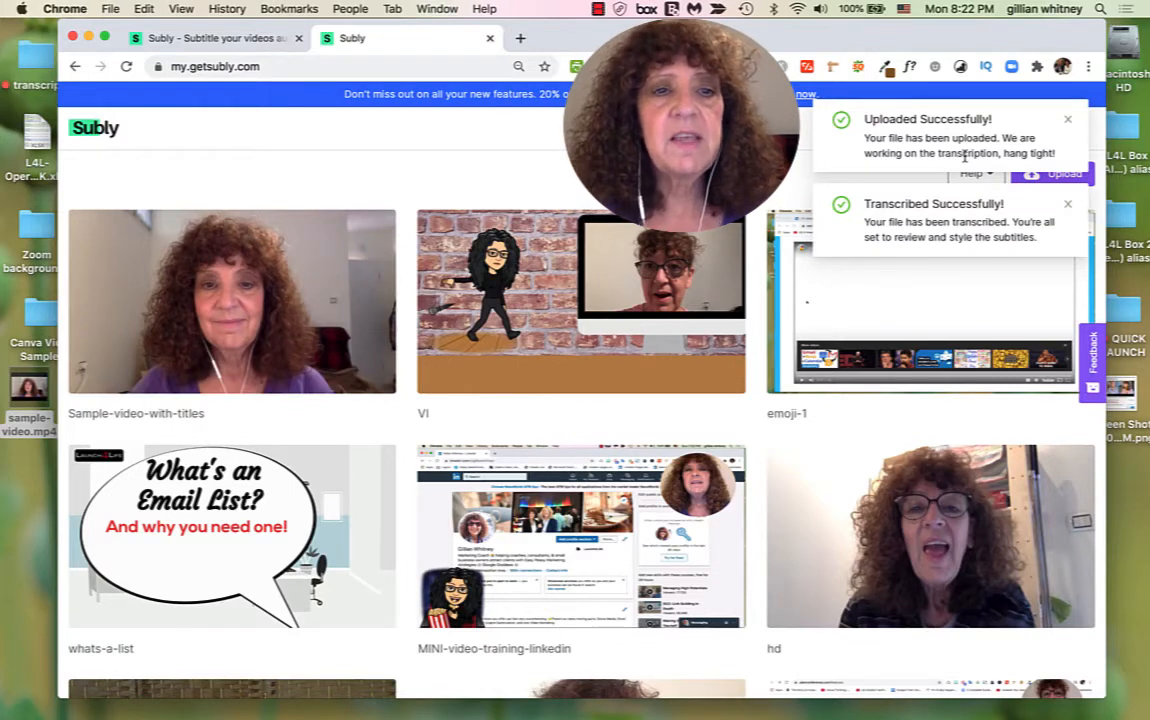
# Step: Open the Sample-video-with-titles project in the subtitle editor
pyautogui.moveTo(305, 312)
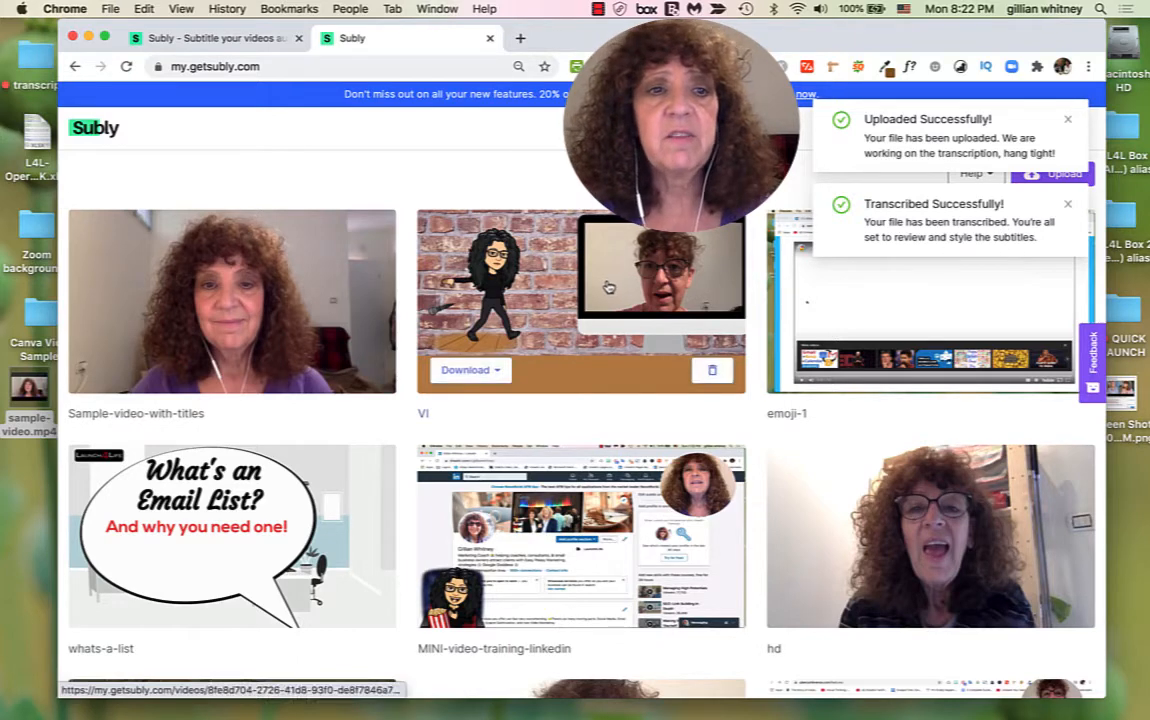
pyautogui.moveTo(289, 286)
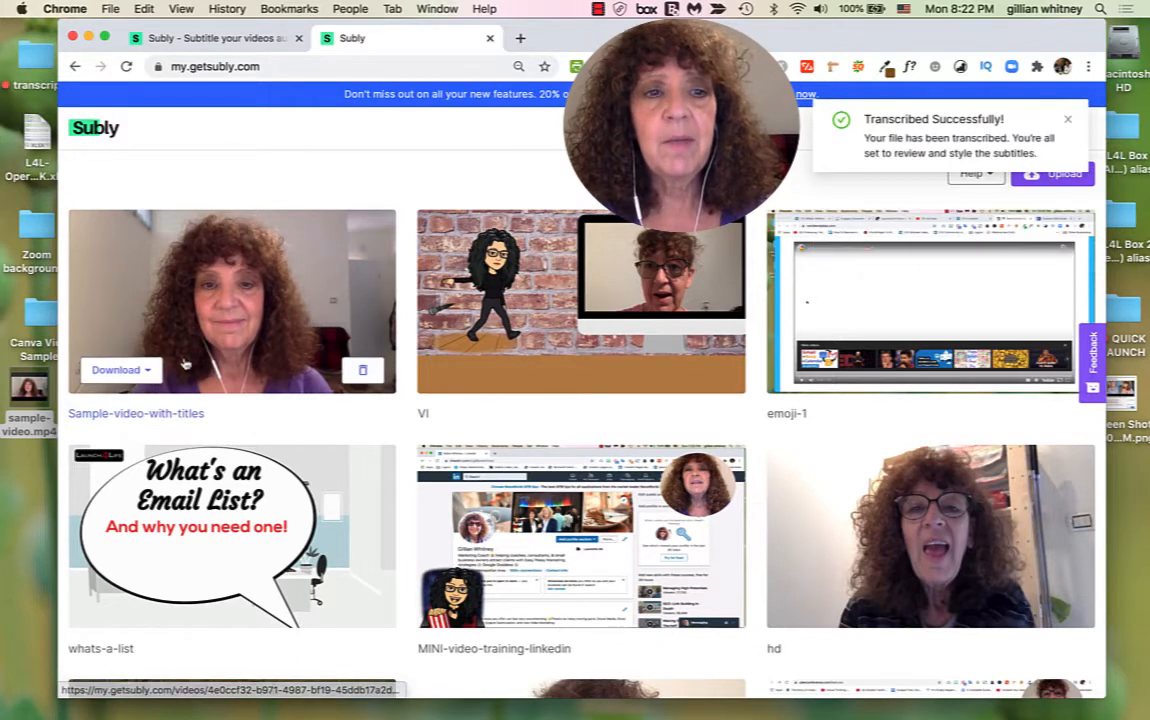
pyautogui.click(236, 327)
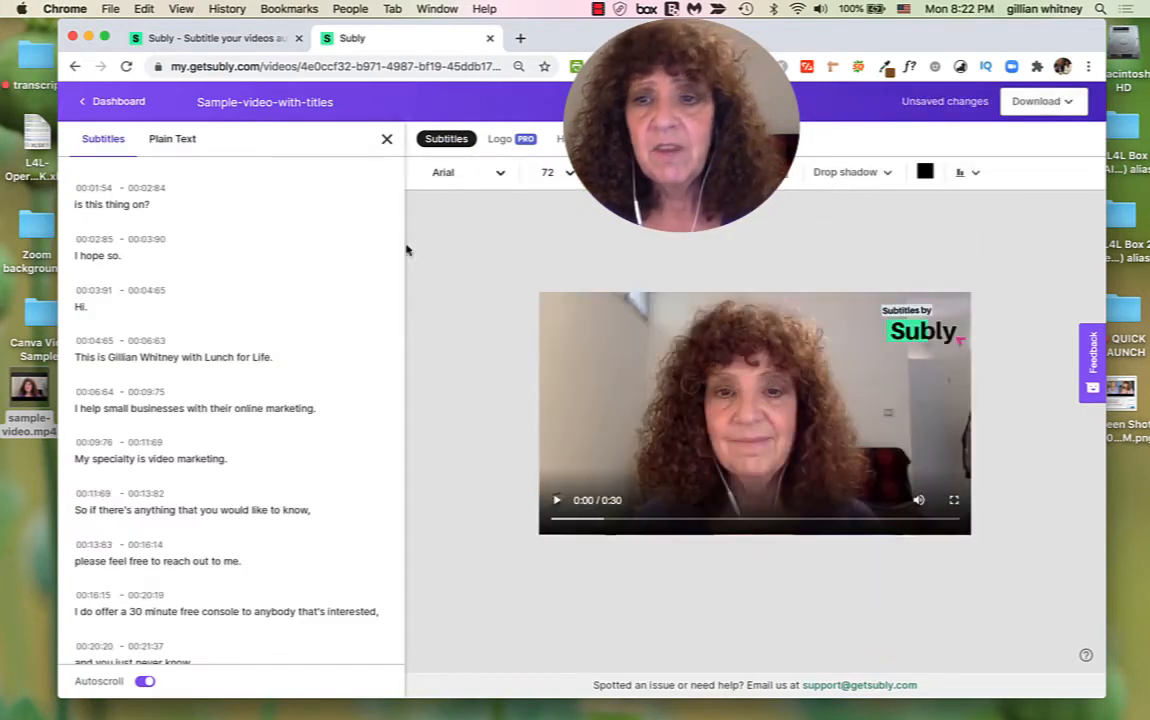
# Step: Play the opening of the video and review all the generated subtitle lines
pyautogui.click(557, 502)
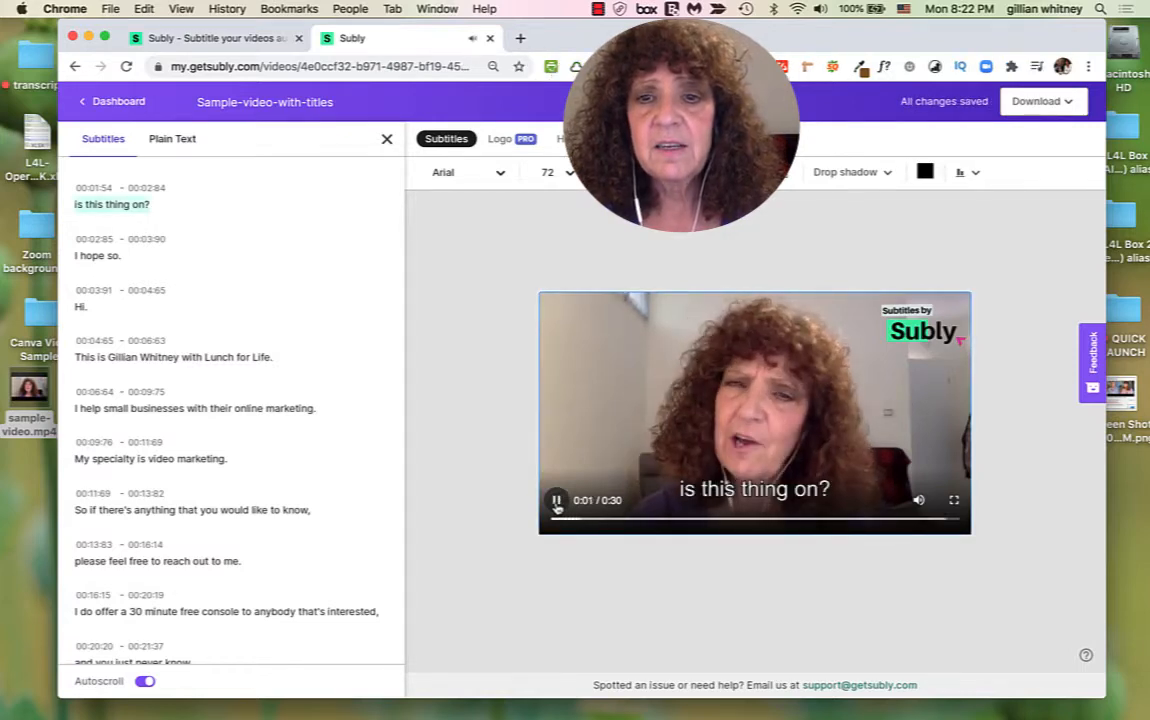
pyautogui.click(557, 502)
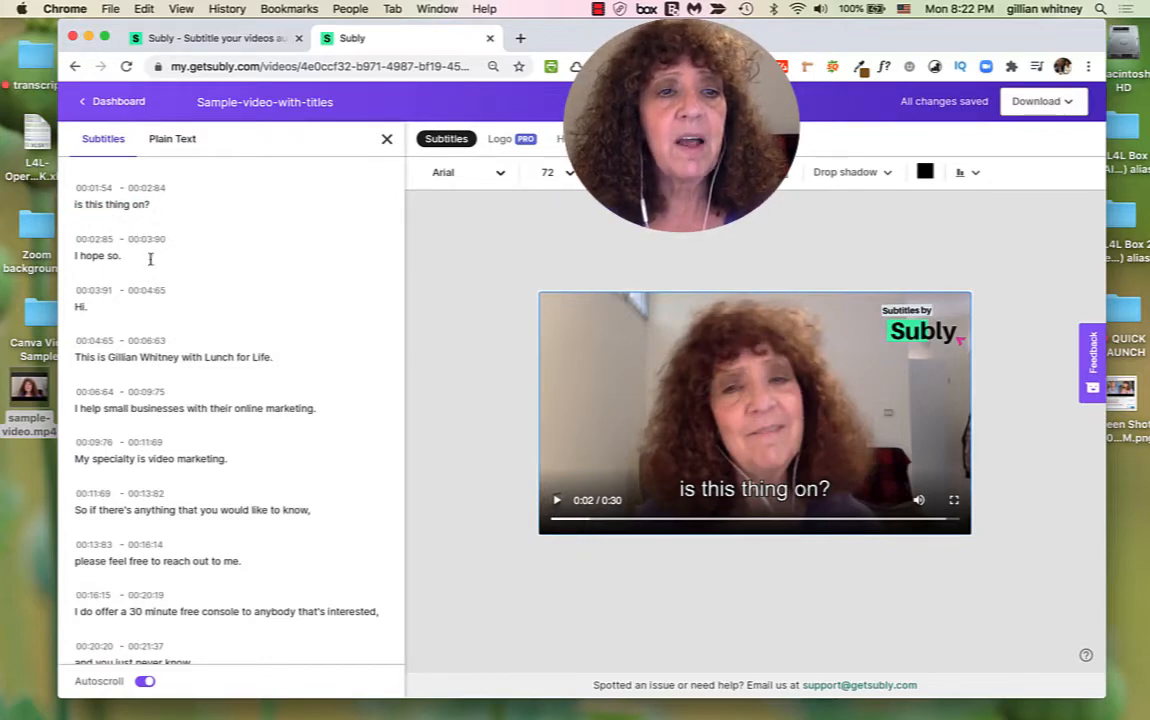
pyautogui.scroll(-2, 180, 380)
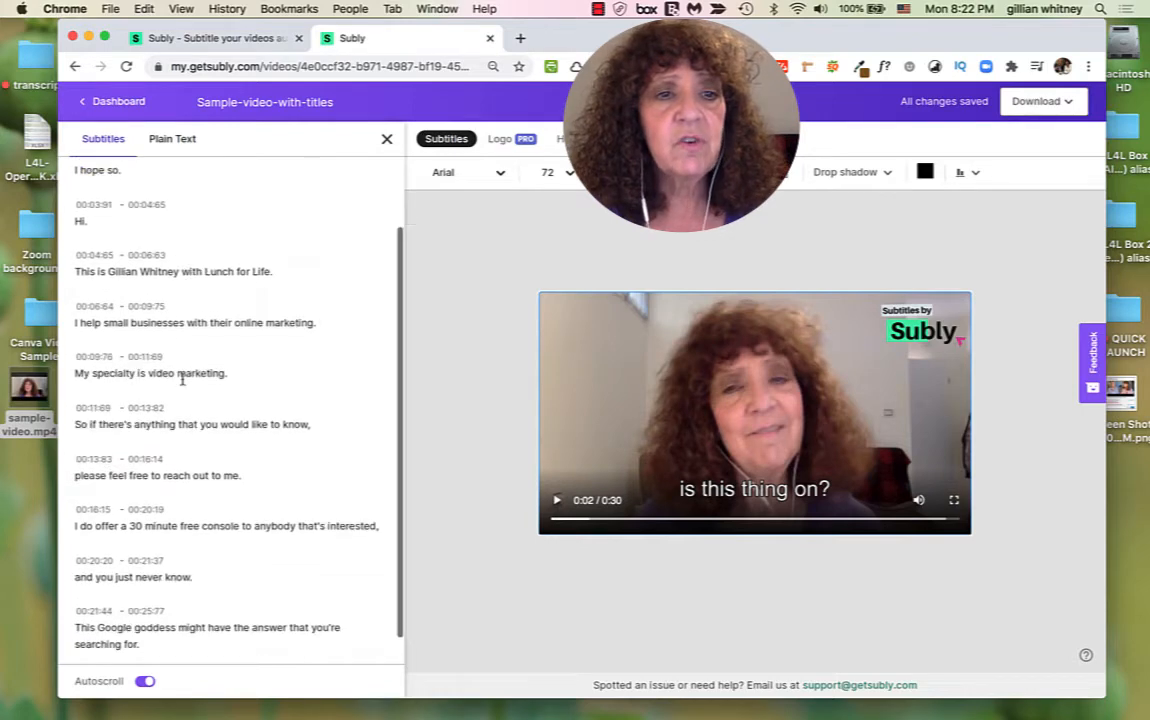
pyautogui.scroll(-1, 182, 379)
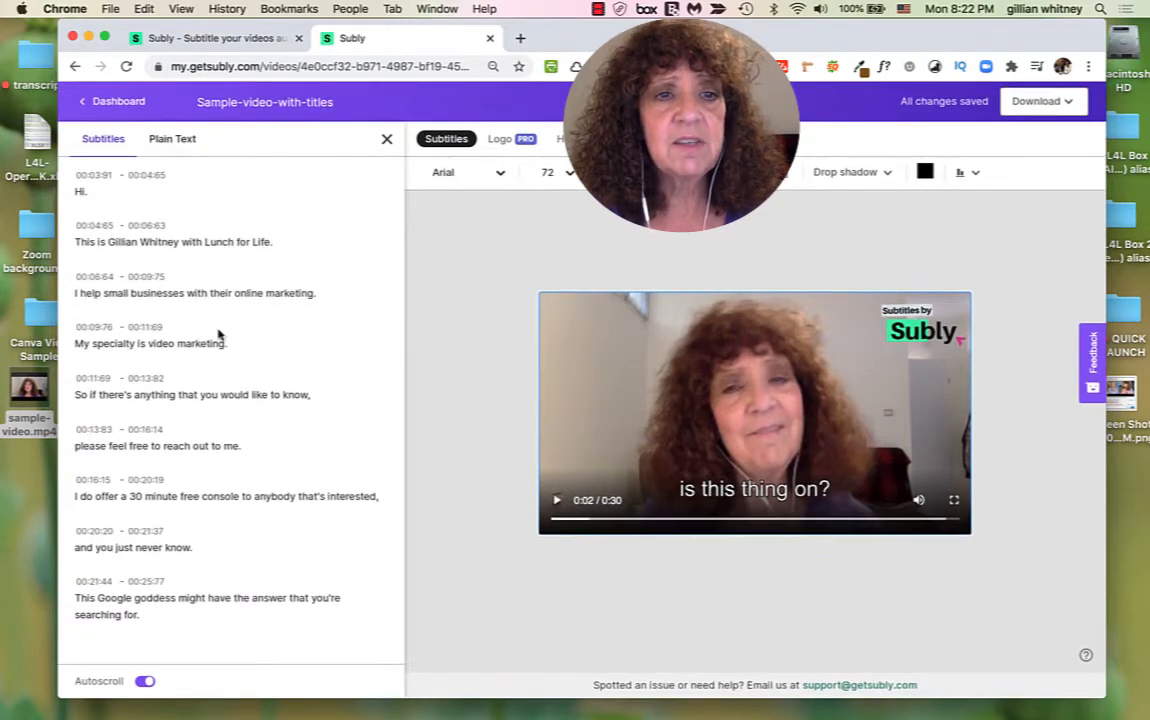
pyautogui.scroll(3, 220, 335)
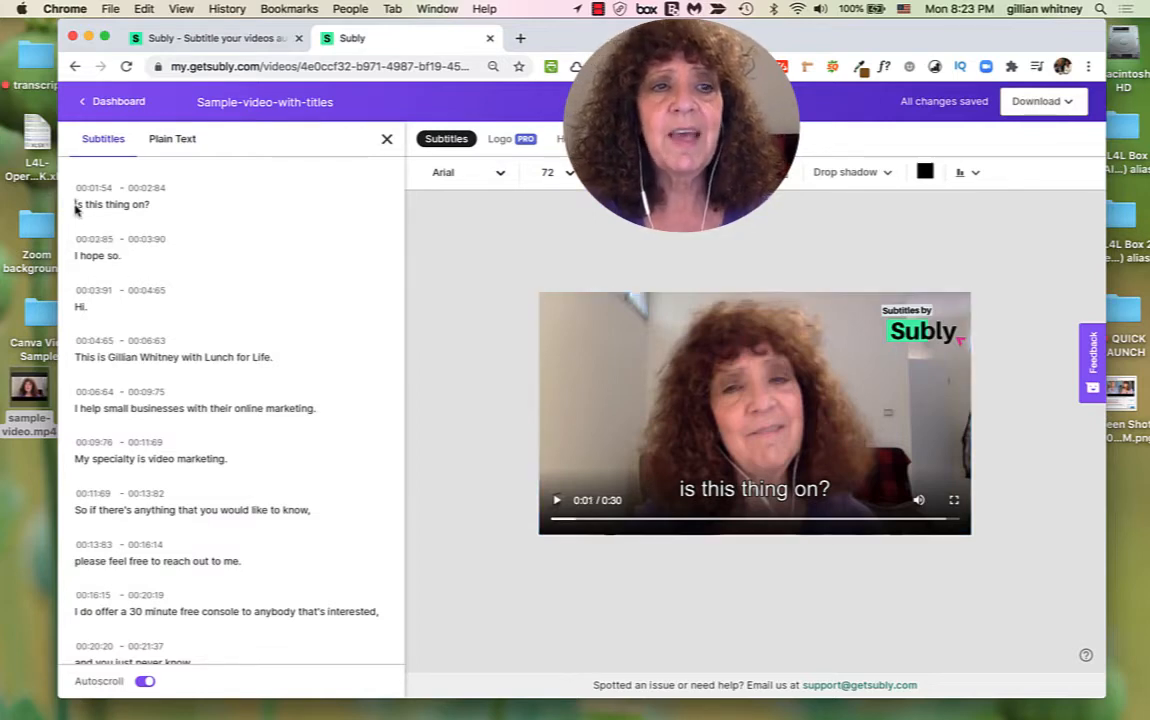
# Step: Capitalize the first subtitle line so it reads "Is this thing on?"
pyautogui.click(75, 204)
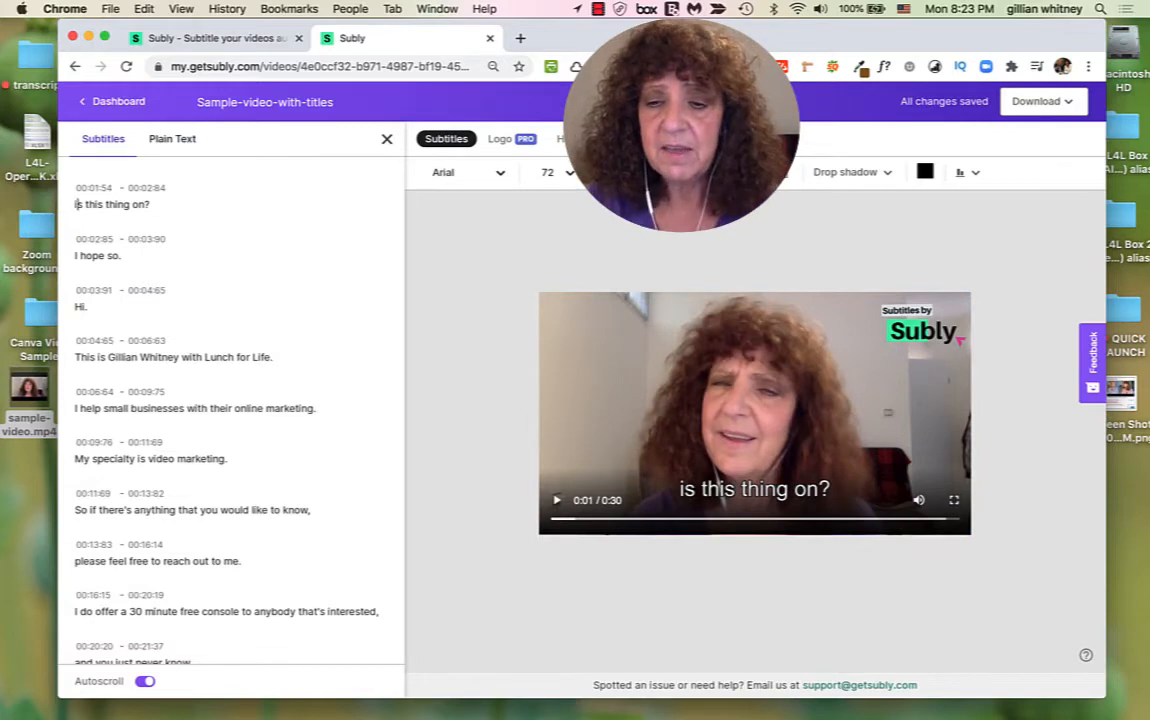
pyautogui.press('Delete')
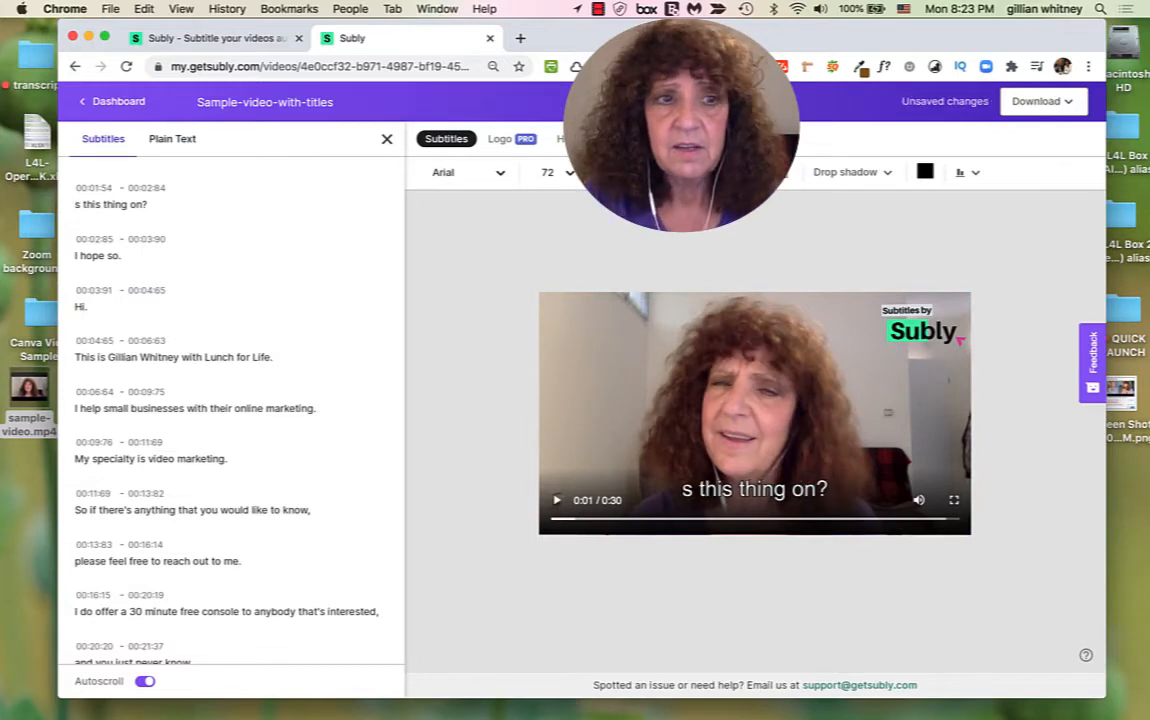
pyautogui.write('I')
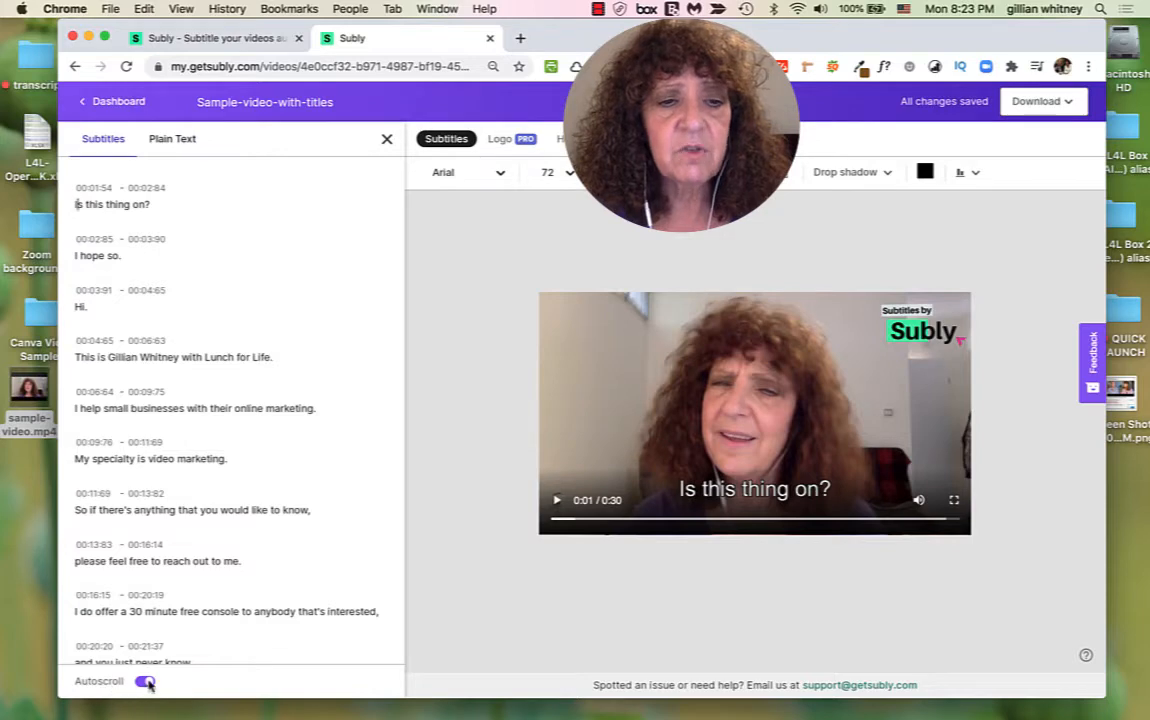
# Step: Preview the subtitled video with autoscroll turned off, pause it, and turn autoscroll back on
pyautogui.click(557, 502)
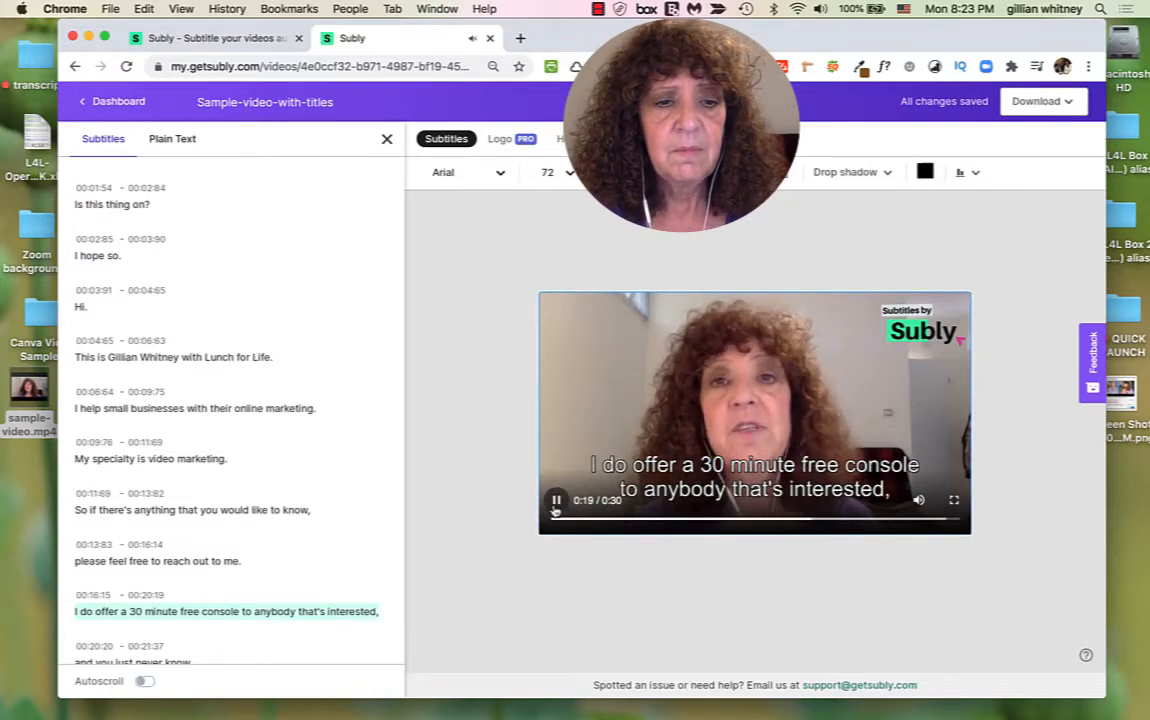
pyautogui.click(556, 502)
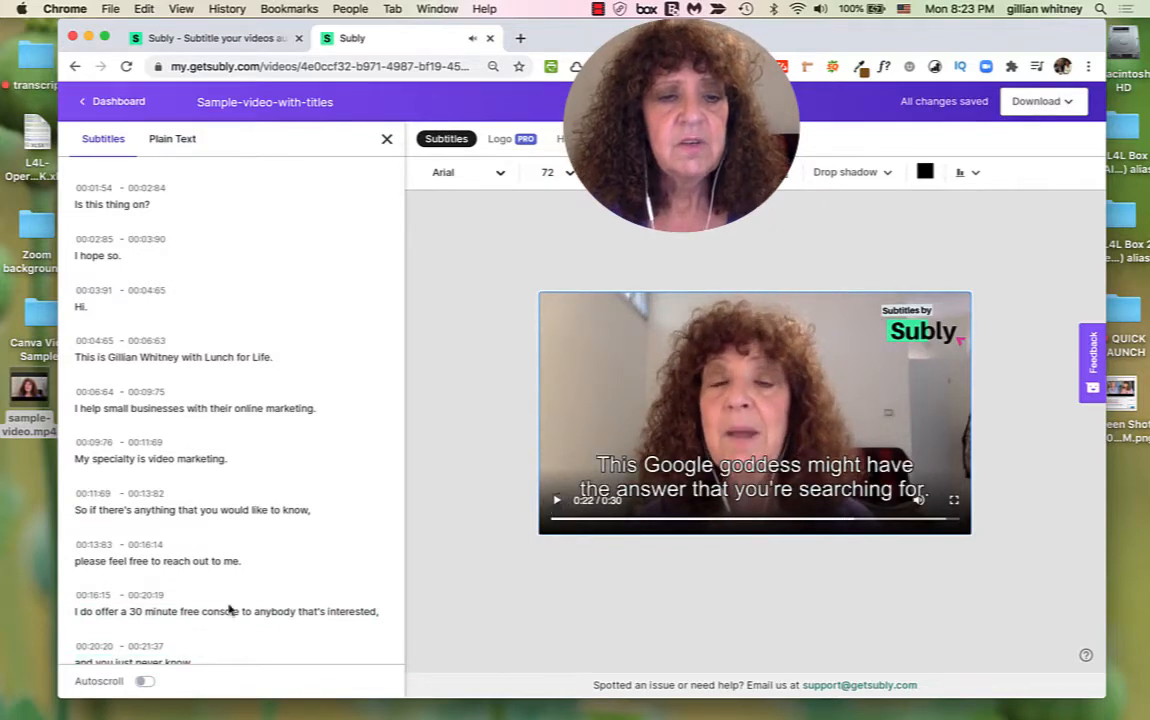
pyautogui.click(145, 683)
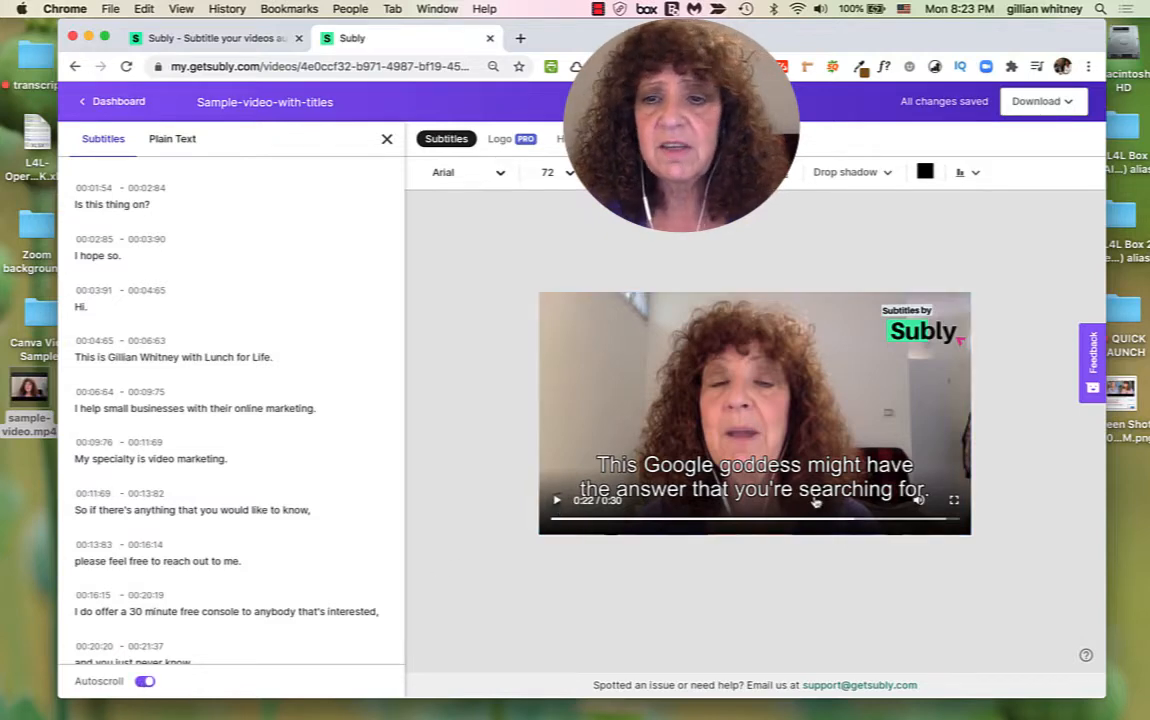
# Step: Rewind the video to the start and preview it with autoscroll on
pyautogui.moveTo(850, 520); pyautogui.dragTo(542, 549)
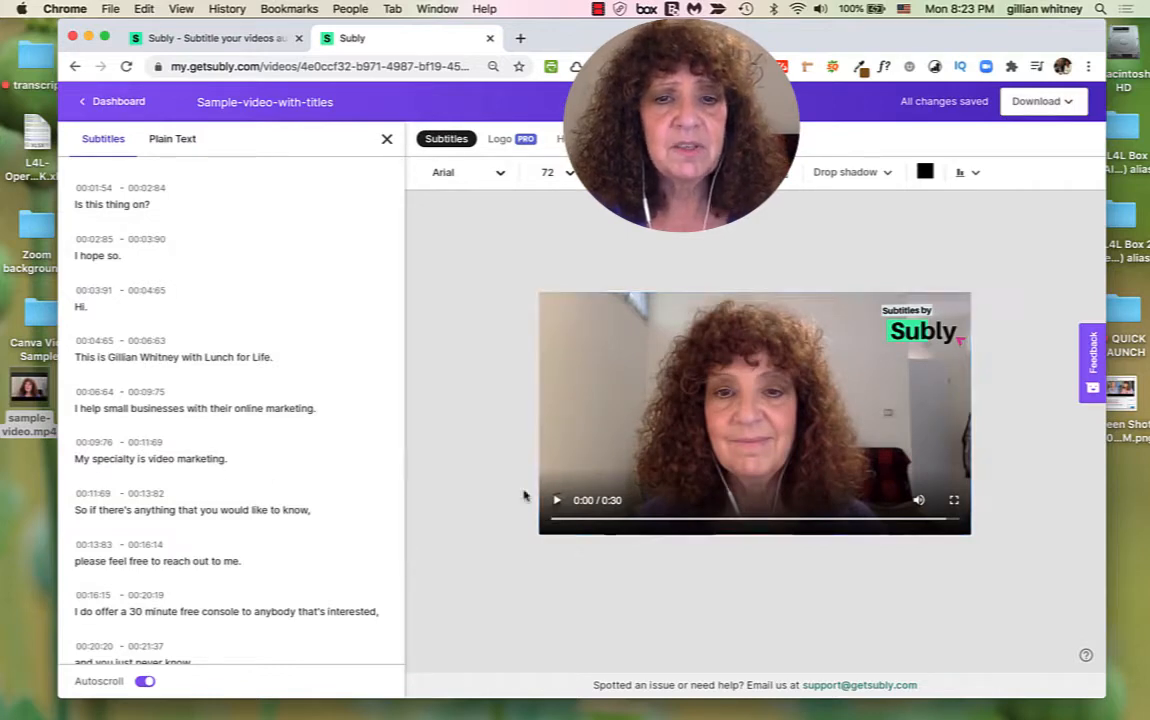
pyautogui.click(557, 500)
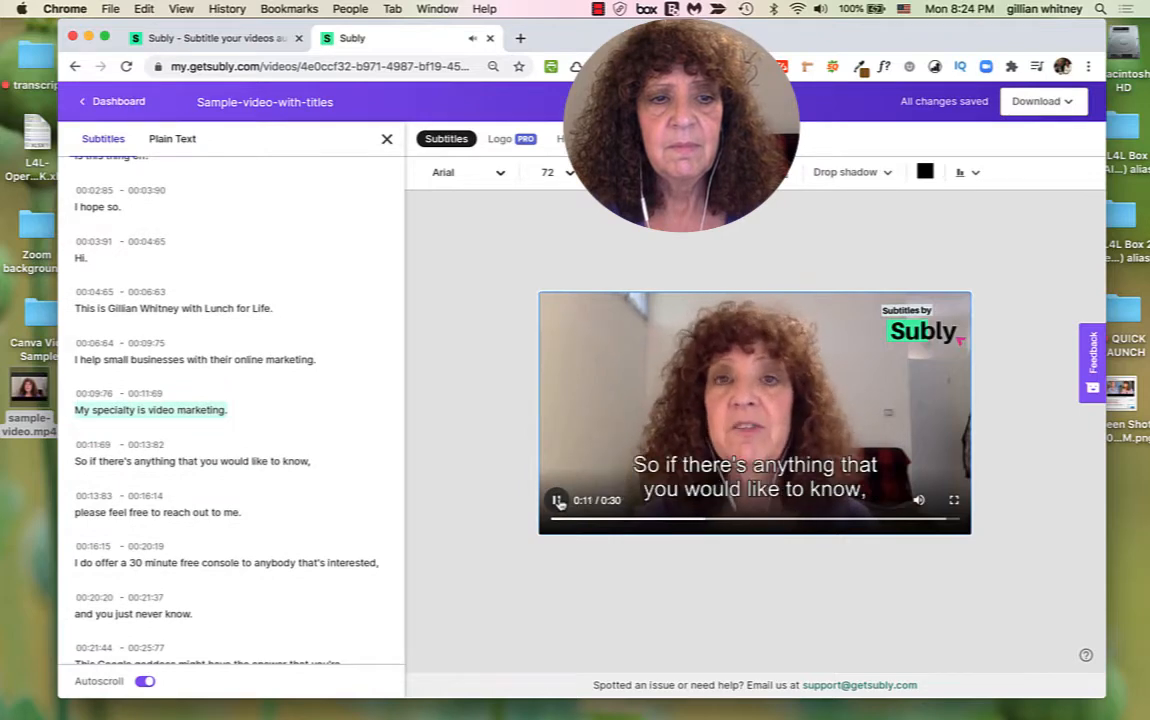
pyautogui.click(557, 500)
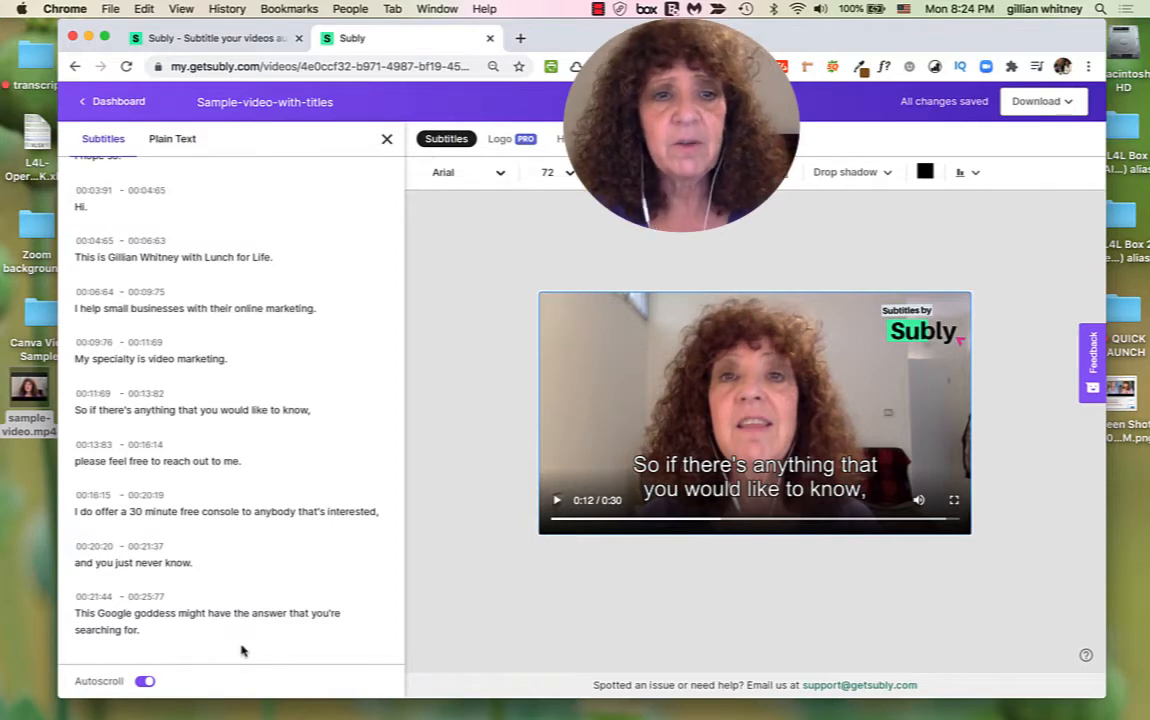
# Step: Correct "Lunch for Life" to "Launch for Life" in the speaker's introduction subtitle
pyautogui.scroll(2, 220, 290)
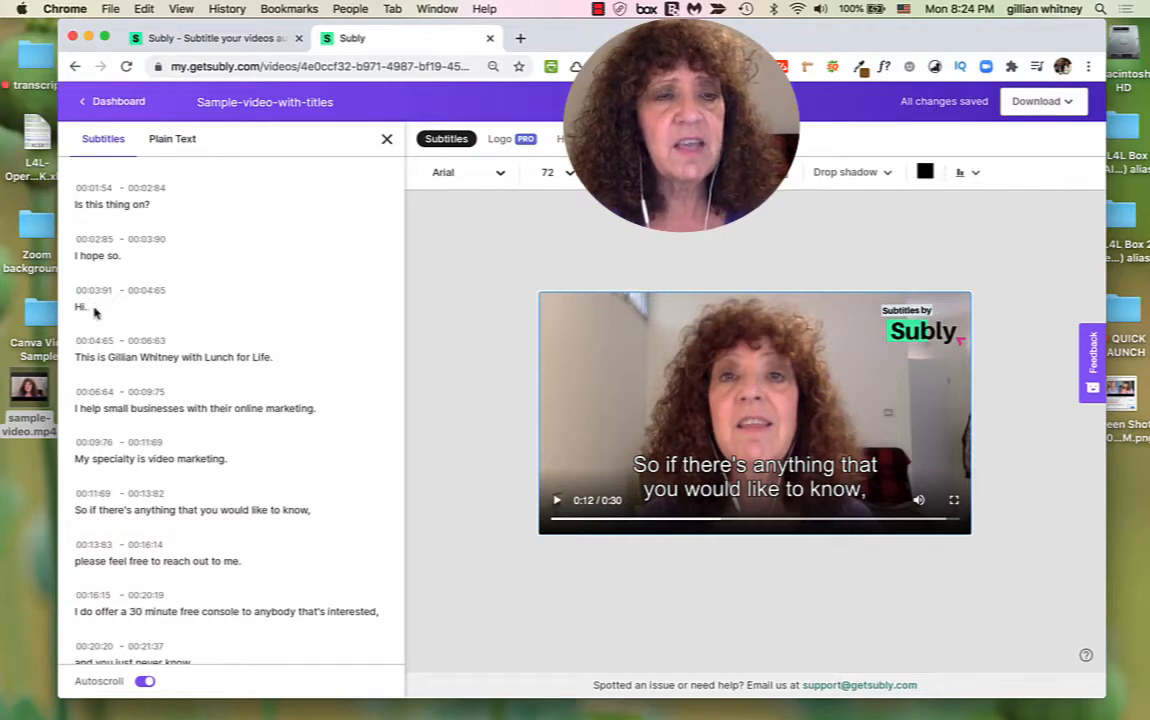
pyautogui.click(212, 358)
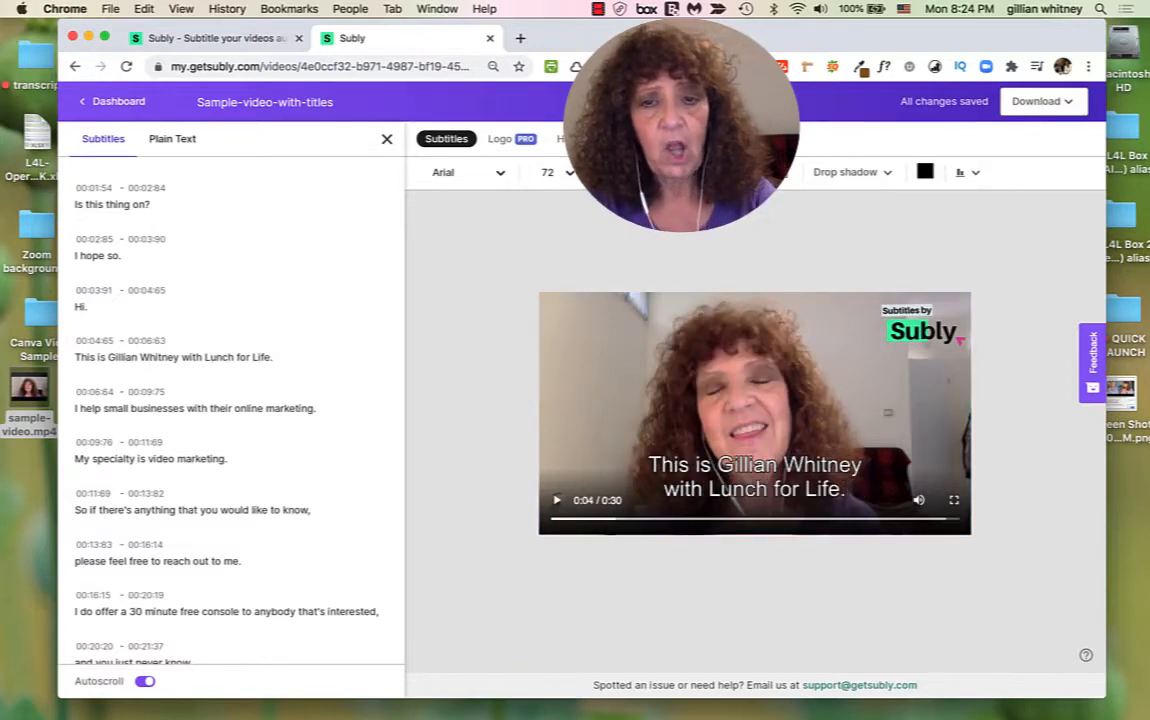
pyautogui.write('a')
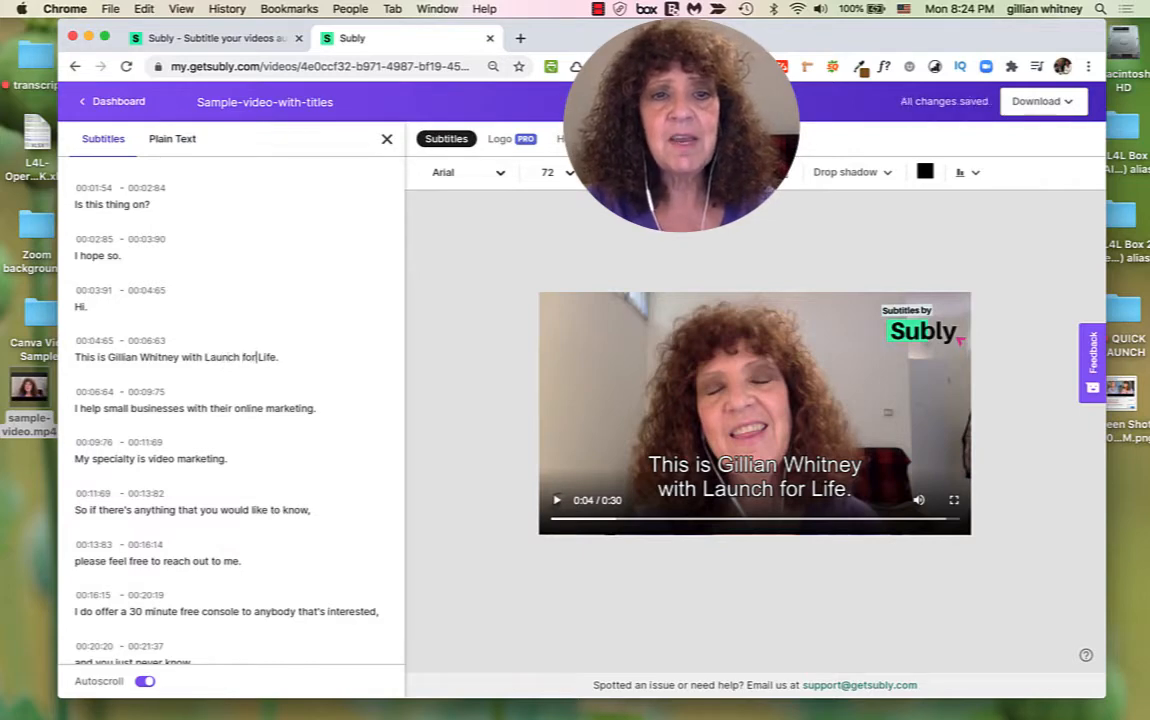
# Step: Change "Launch for Life" to "Launch4Life" in the speaker's introduction subtitle
pyautogui.press('BackSpace')
pyautogui.press('BackSpace')
pyautogui.press('BackSpace')
pyautogui.press('BackSpace')
pyautogui.press('BackSpace')
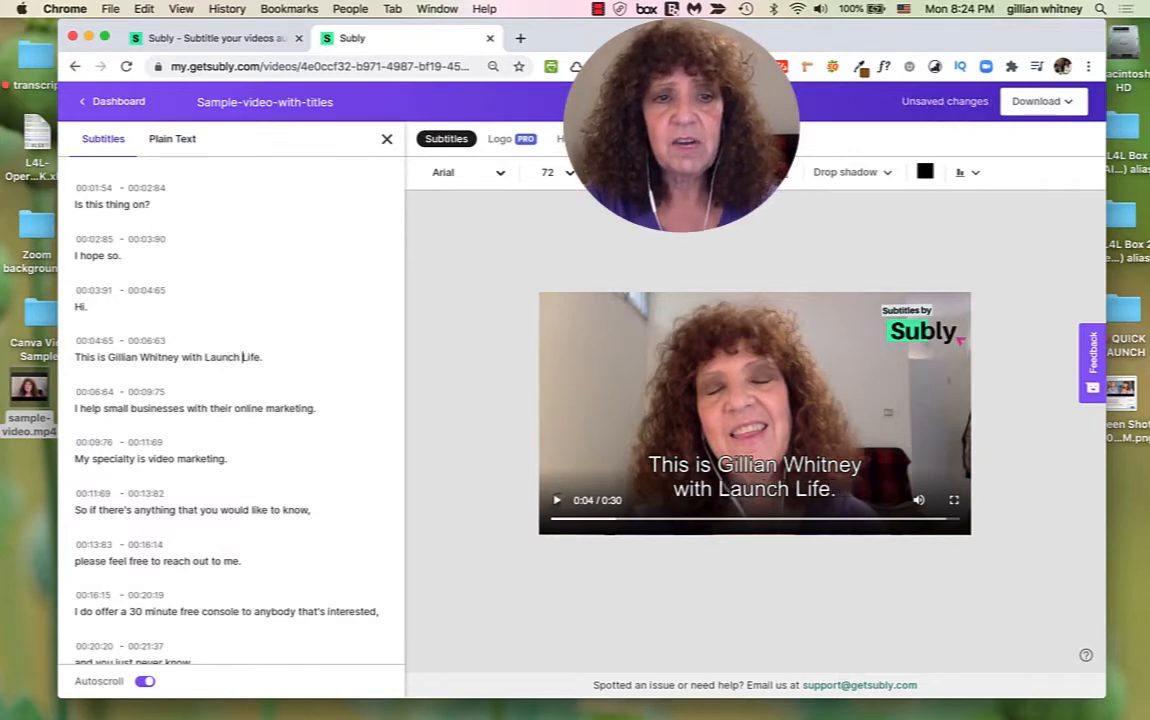
pyautogui.write('4')
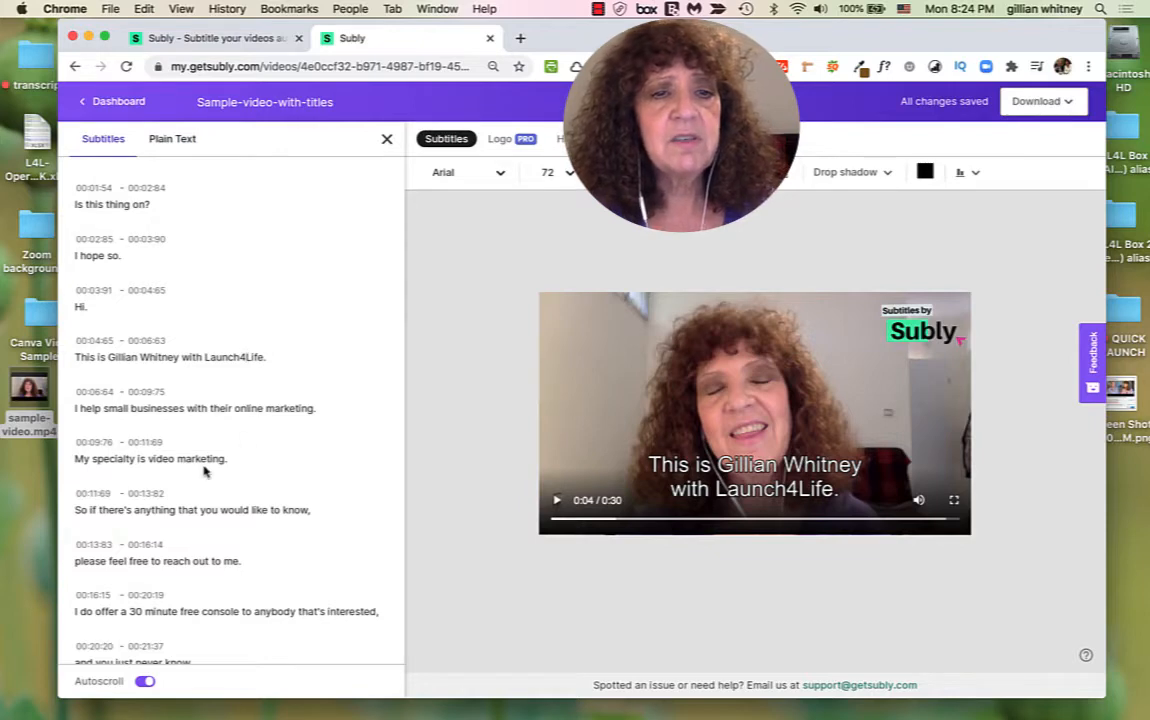
# Step: Correct "console" to "consult" in the subtitle about the 30 minute free offer
pyautogui.scroll(-2, 224, 549)
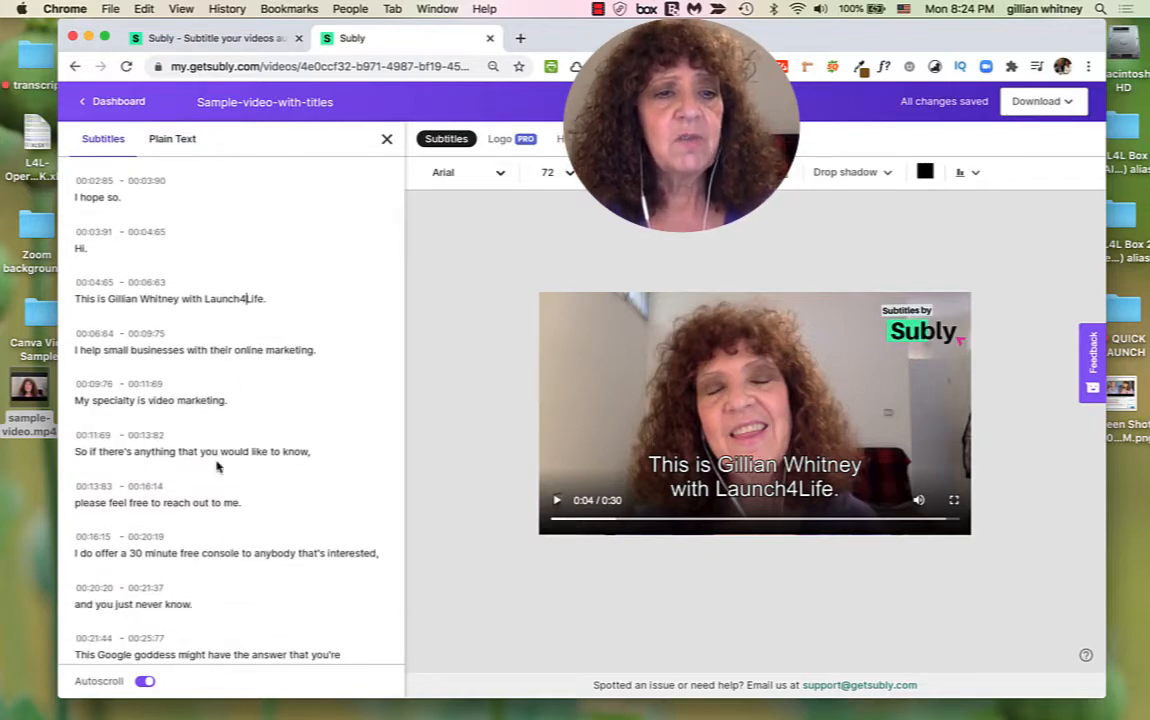
pyautogui.scroll(-1, 262, 466)
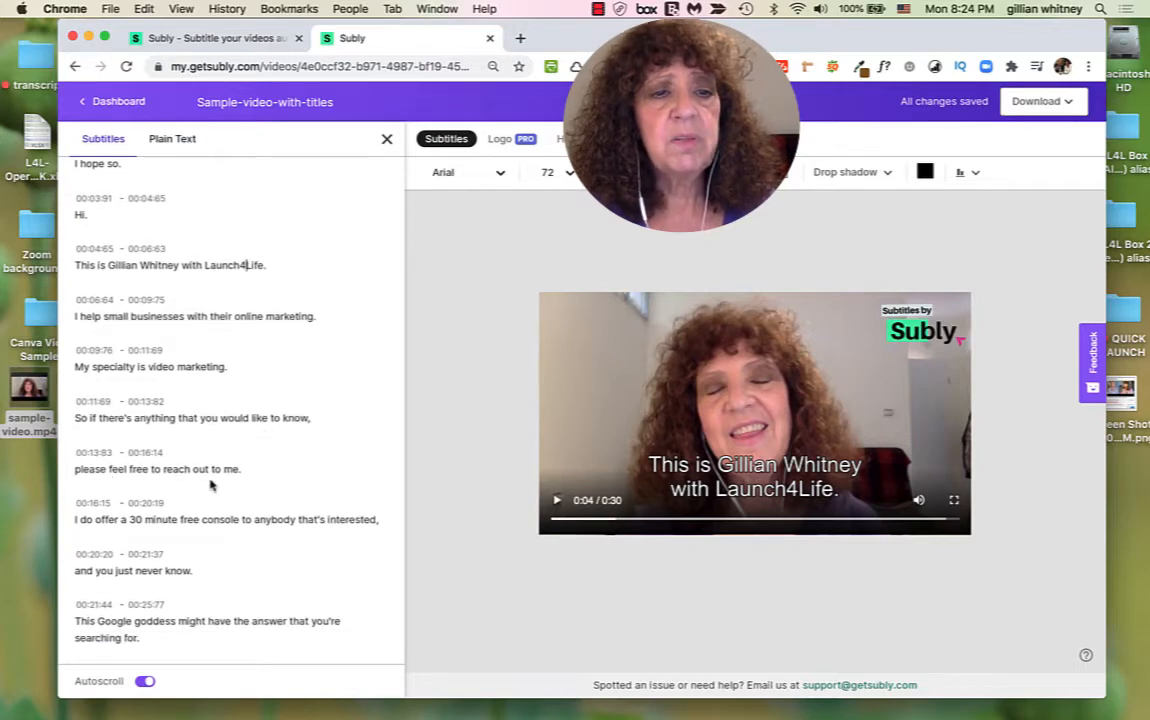
pyautogui.scroll(-1, 290, 498)
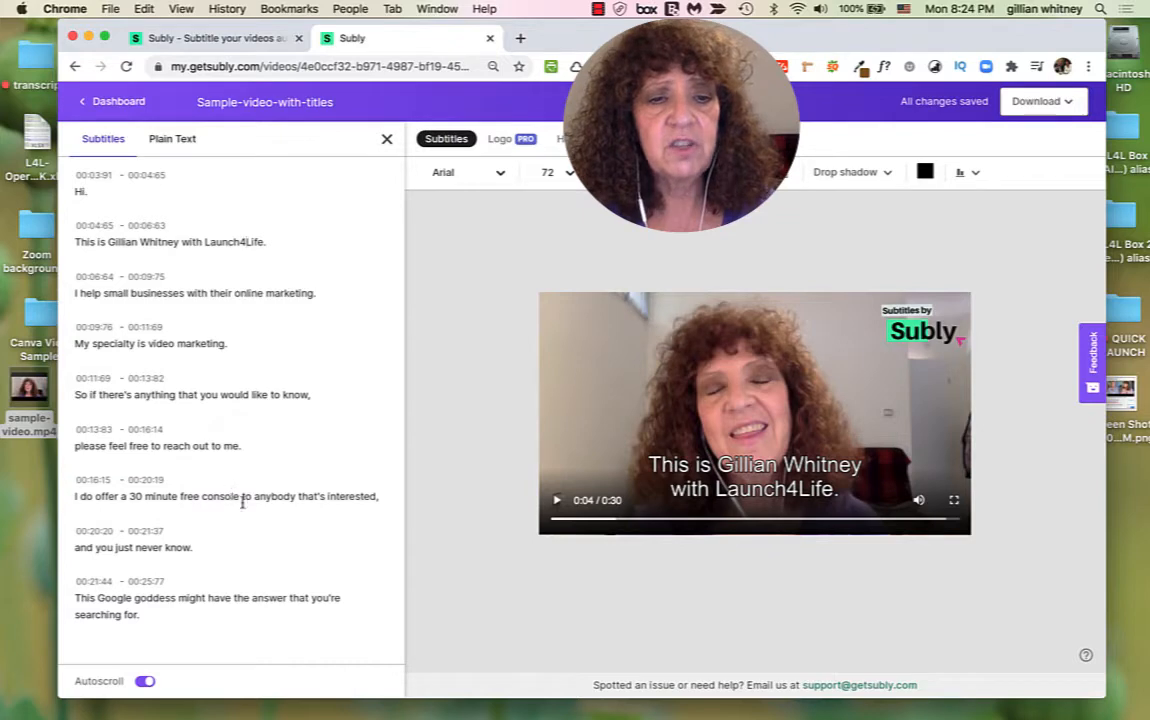
pyautogui.click(239, 497)
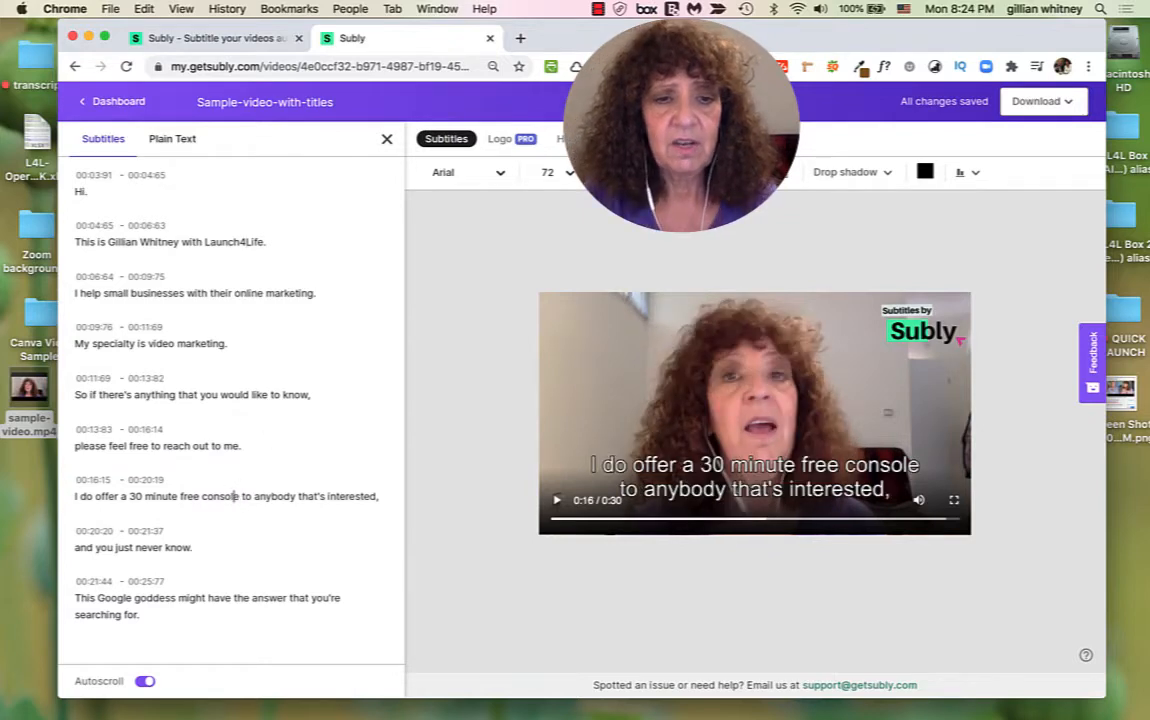
pyautogui.press('BackSpace')
pyautogui.press('BackSpace')
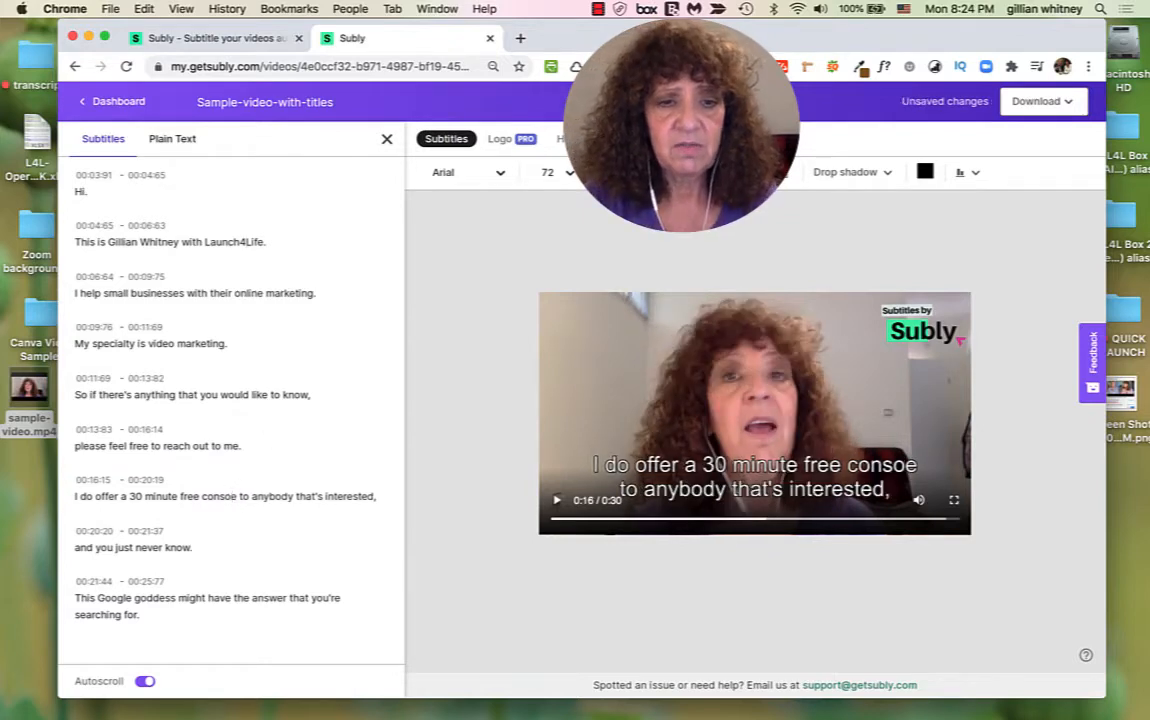
pyautogui.write('ult')
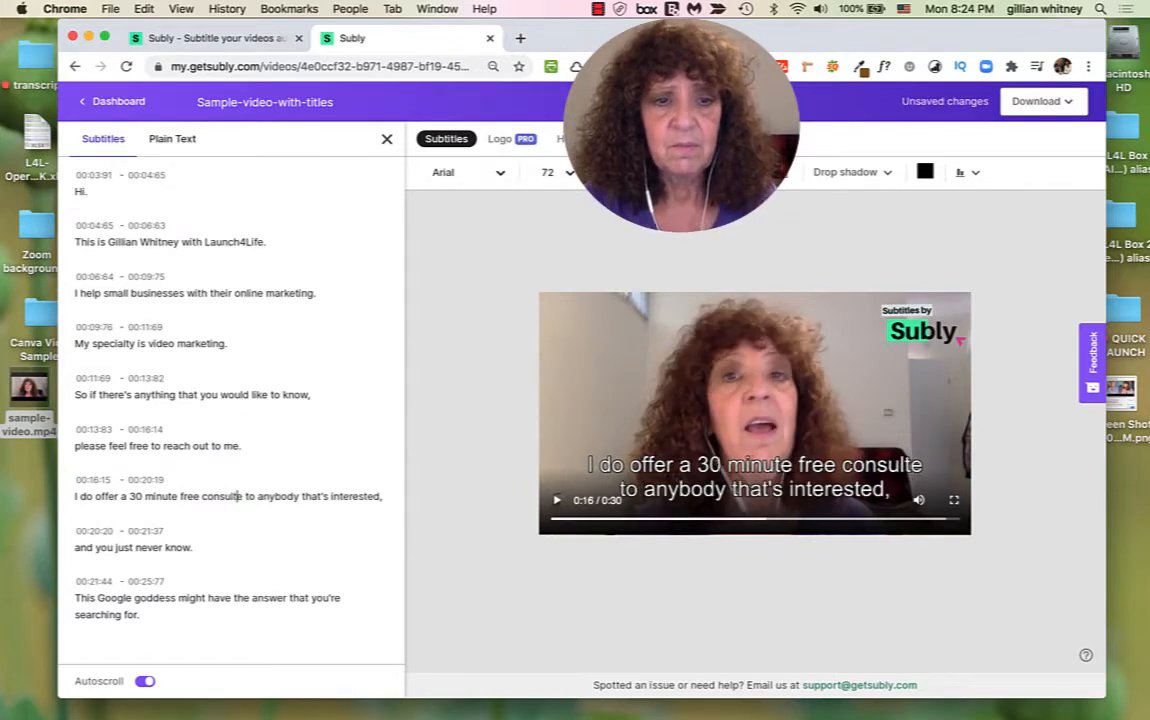
pyautogui.press('Delete')
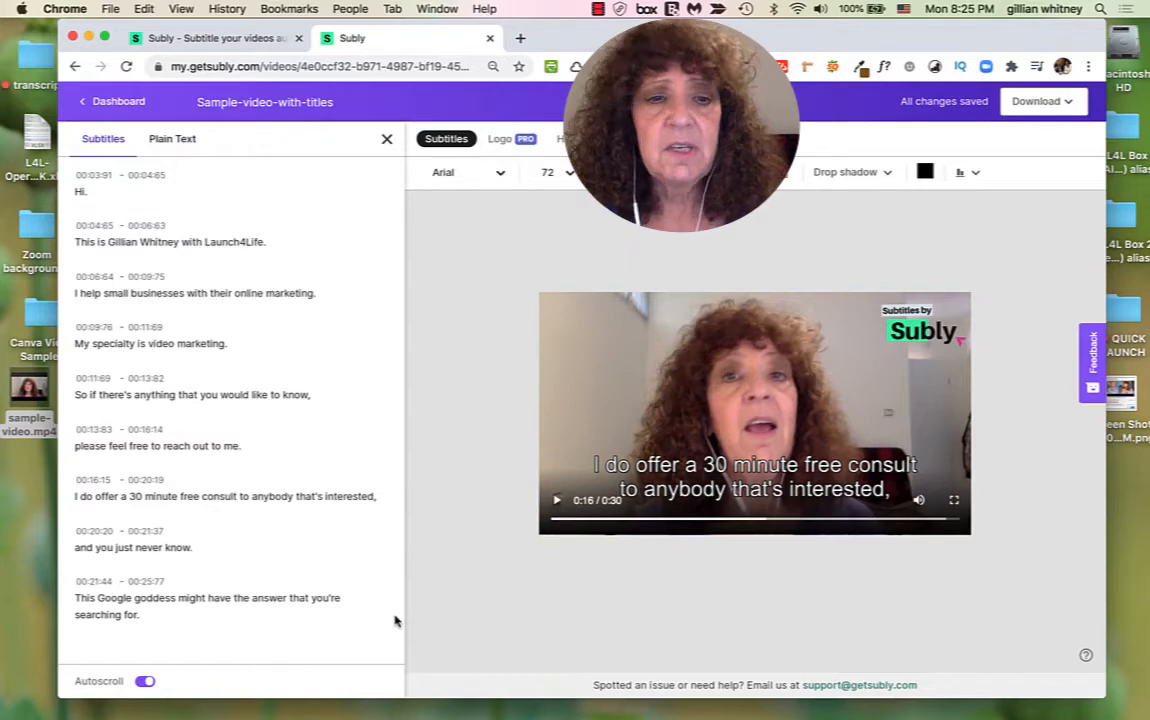
# Step: Rewind the video to the start, preview the corrected subtitles, and pause after the introduction line
pyautogui.scroll(3, 329, 483)
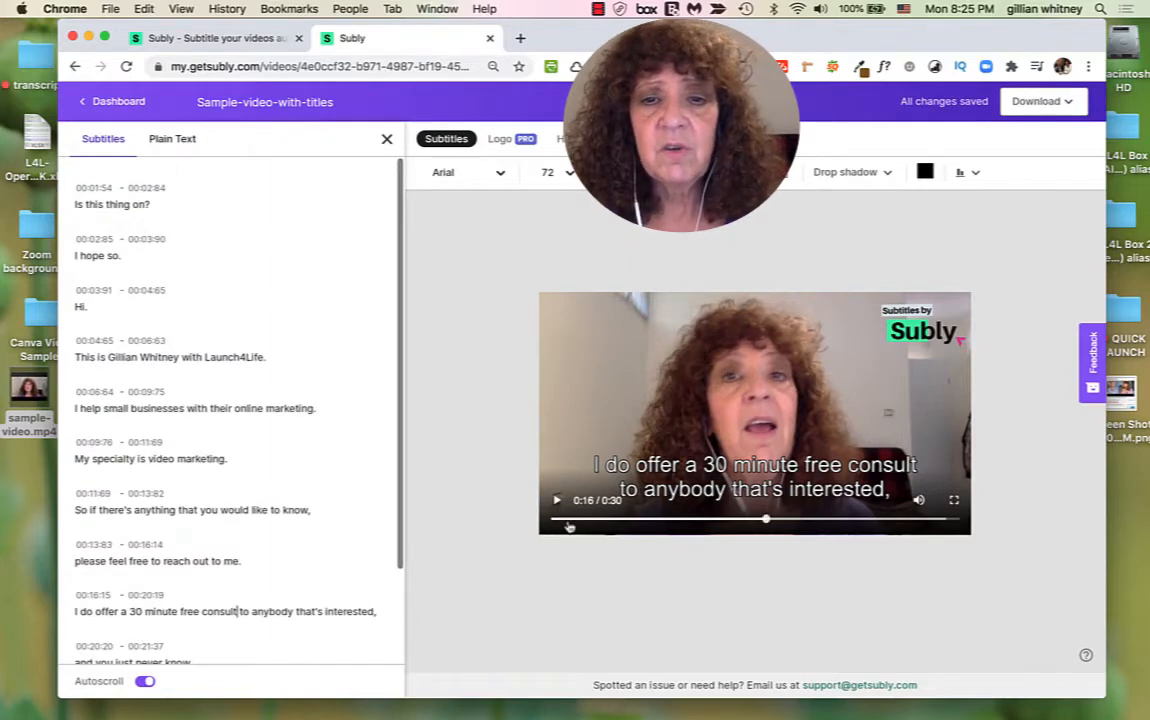
pyautogui.click(600, 480)
pyautogui.moveTo(588, 525); pyautogui.dragTo(547, 528)
pyautogui.click(556, 502)
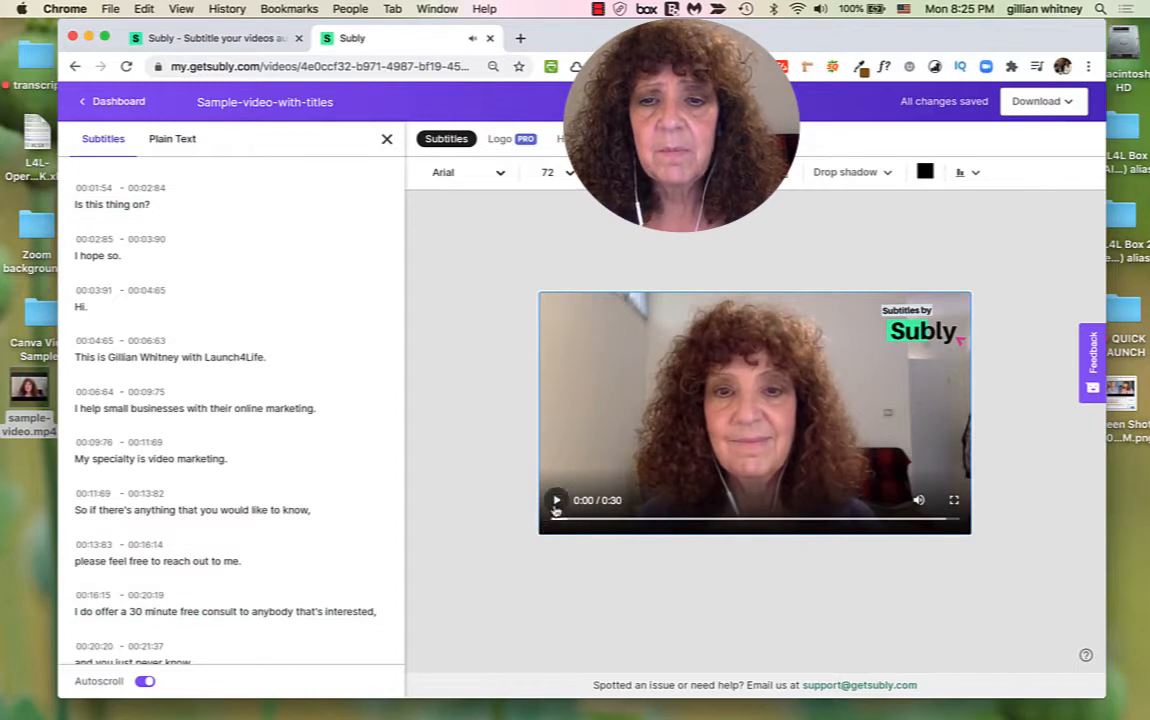
pyautogui.click(556, 501)
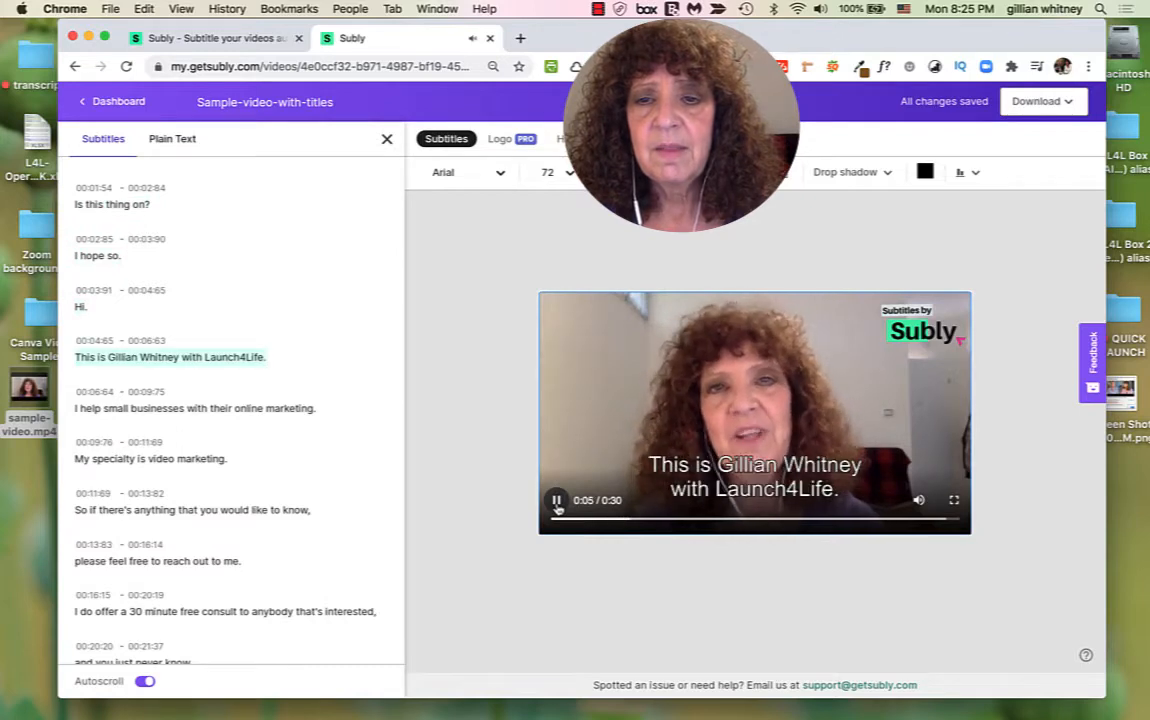
pyautogui.click(557, 502)
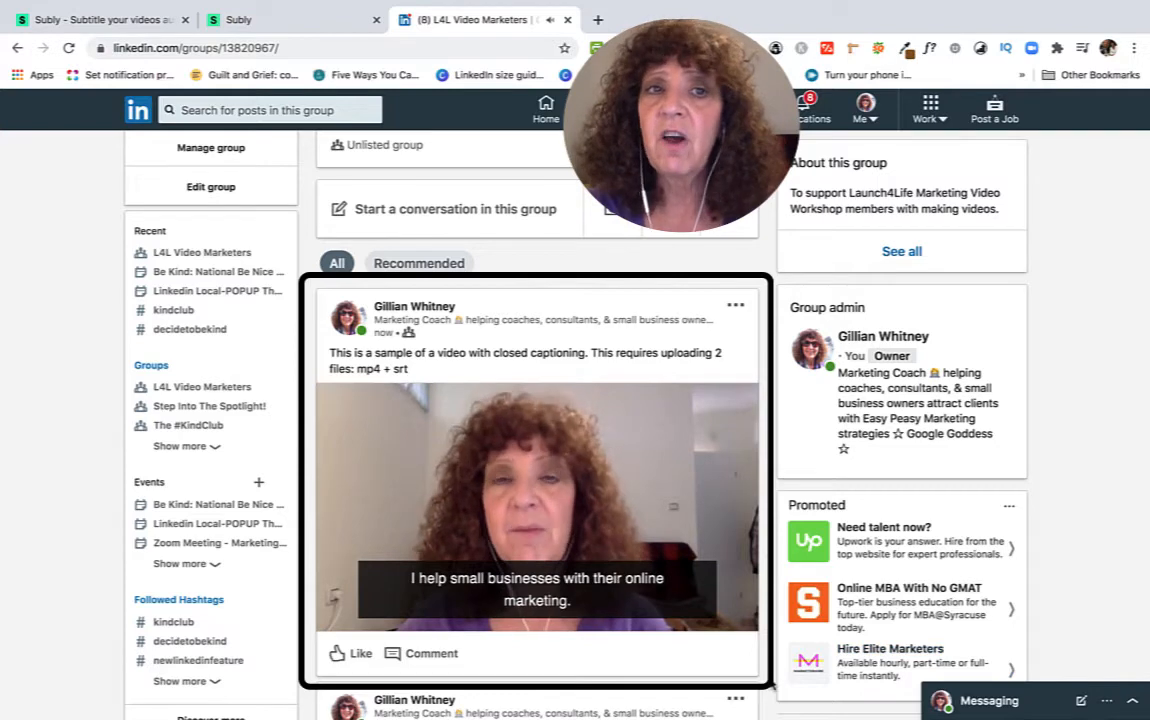
# Step: Download only the SRT subtitle file, with the video format set to None
pyautogui.moveTo(701, 611)
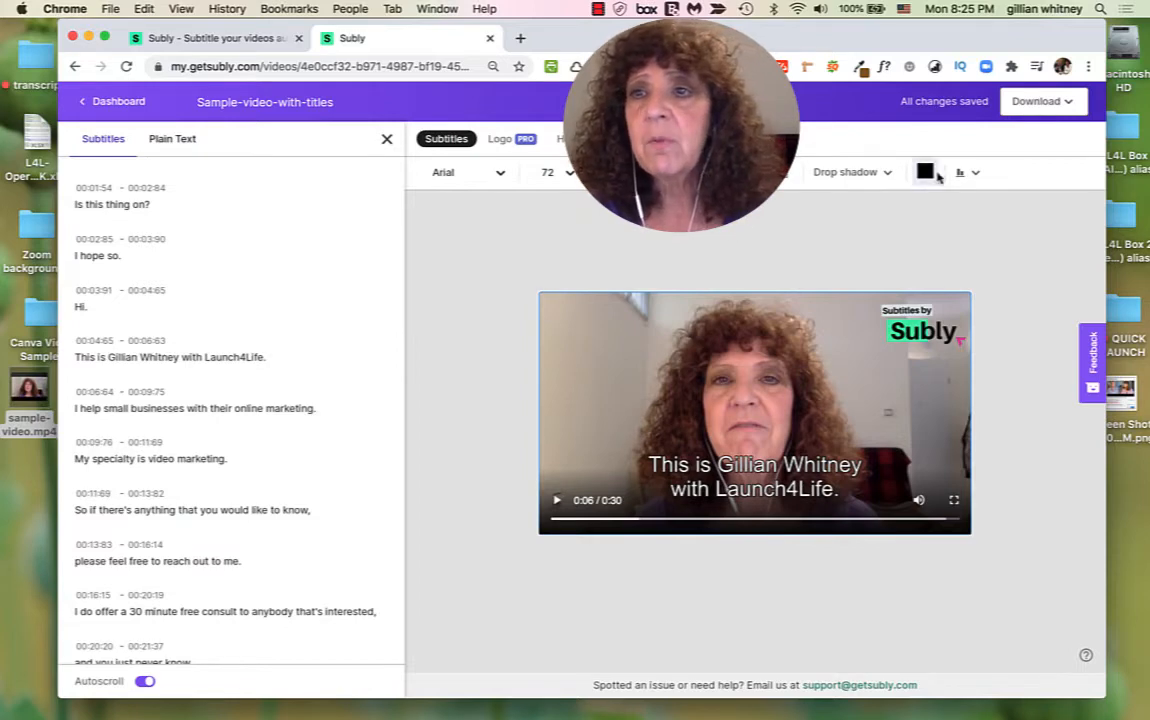
pyautogui.click(1068, 103)
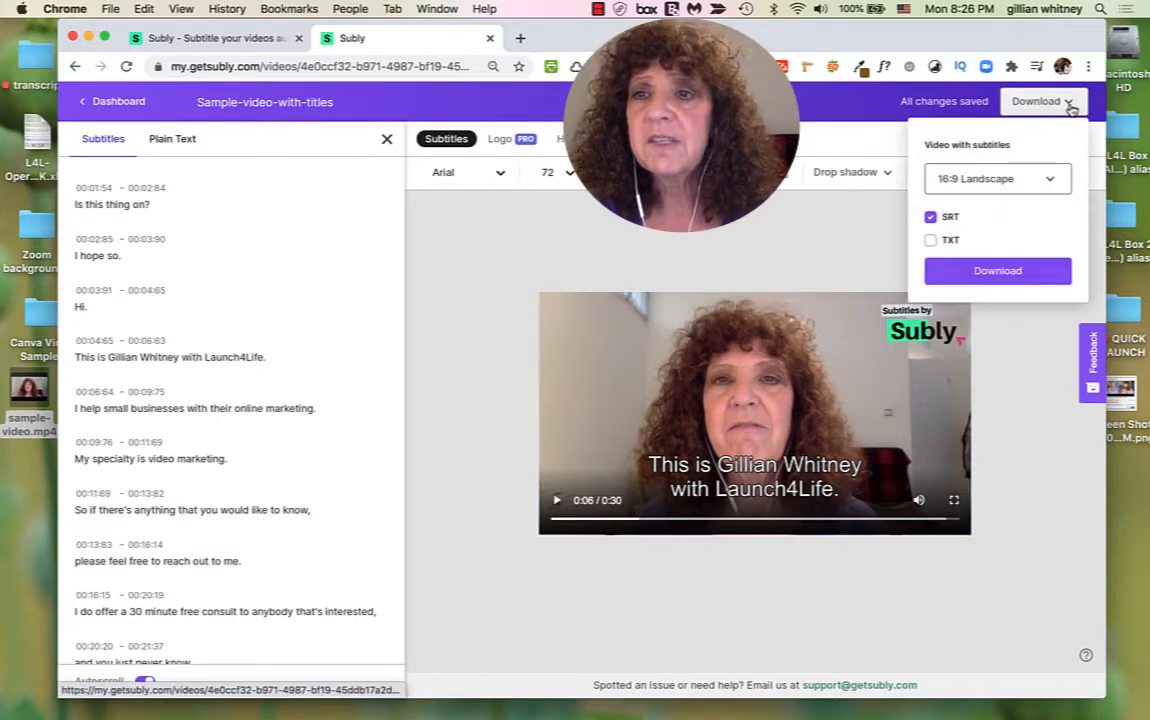
pyautogui.click(1048, 186)
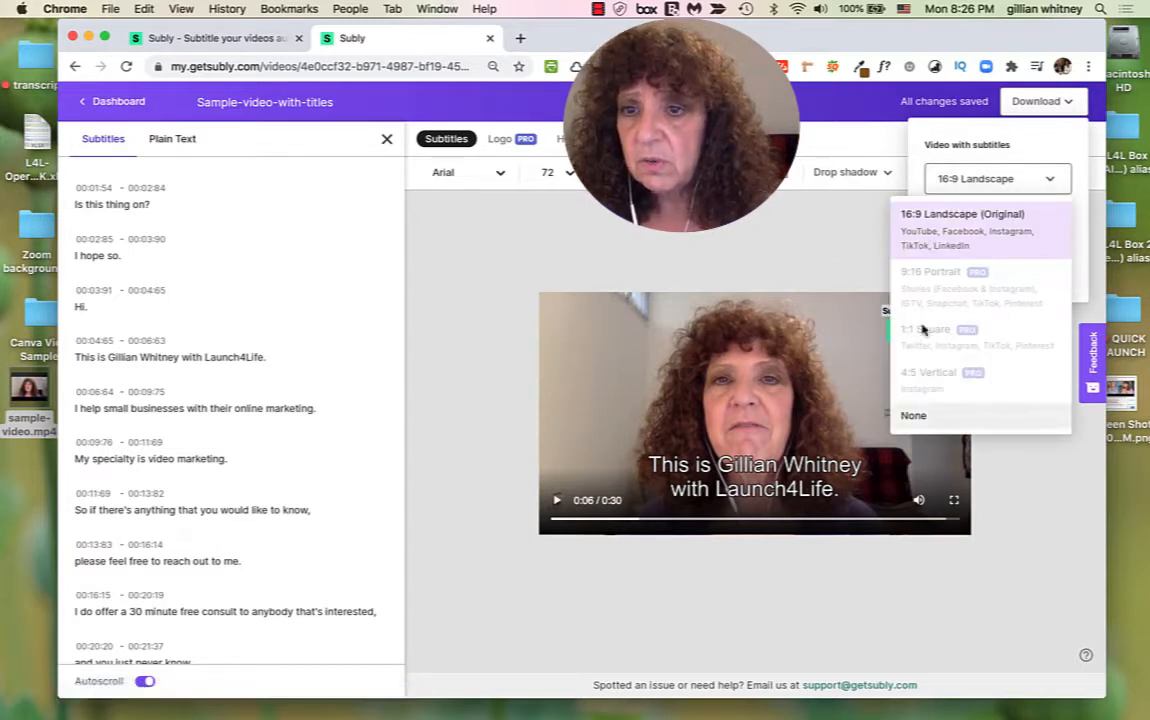
pyautogui.click(928, 416)
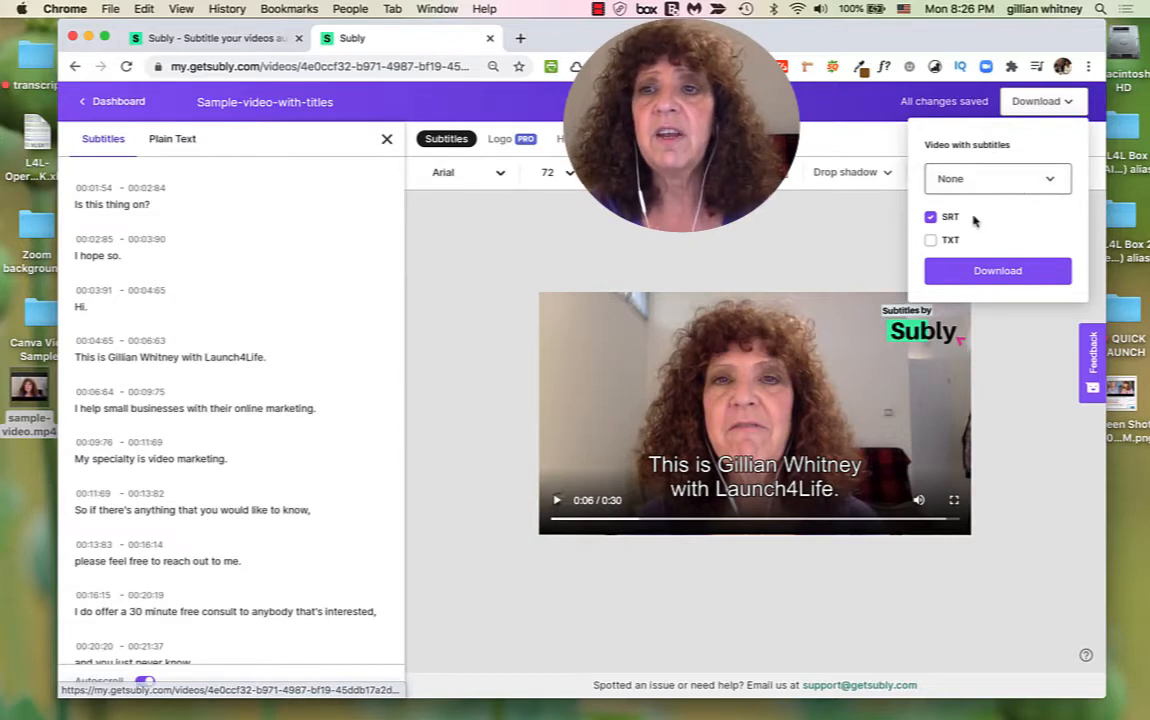
pyautogui.click(1015, 273)
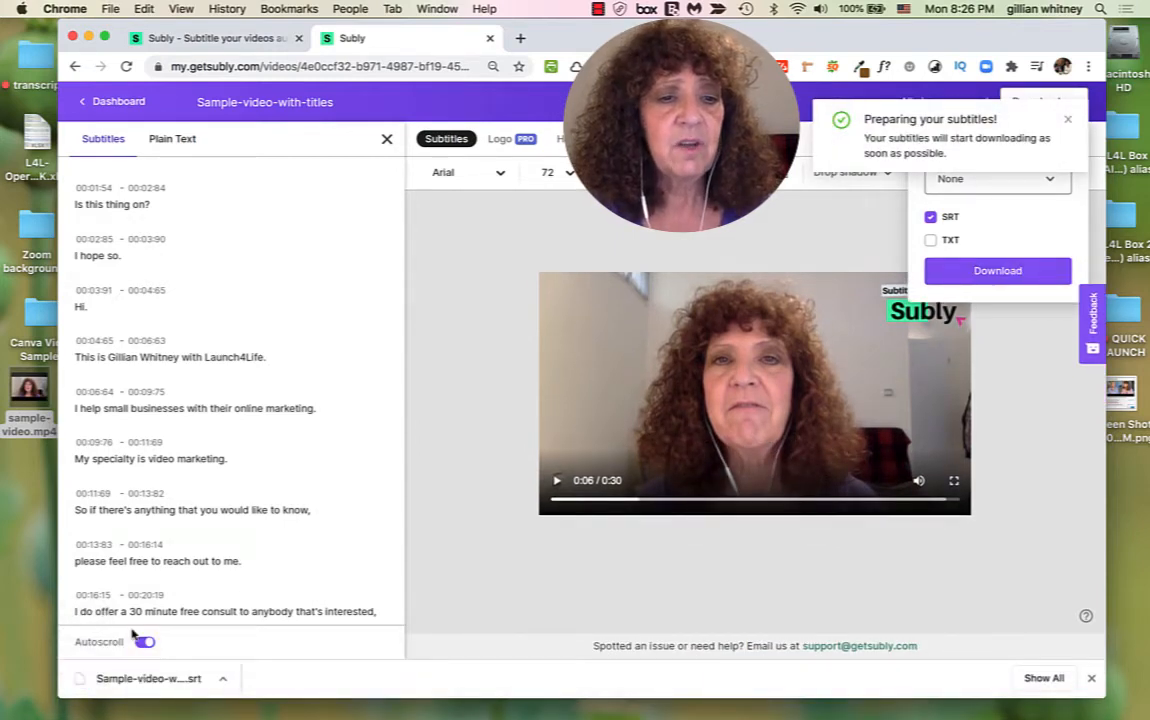
# Step: Open the downloaded SRT file to review its timestamps and text, close it, and dismiss the download options
pyautogui.click(117, 680)
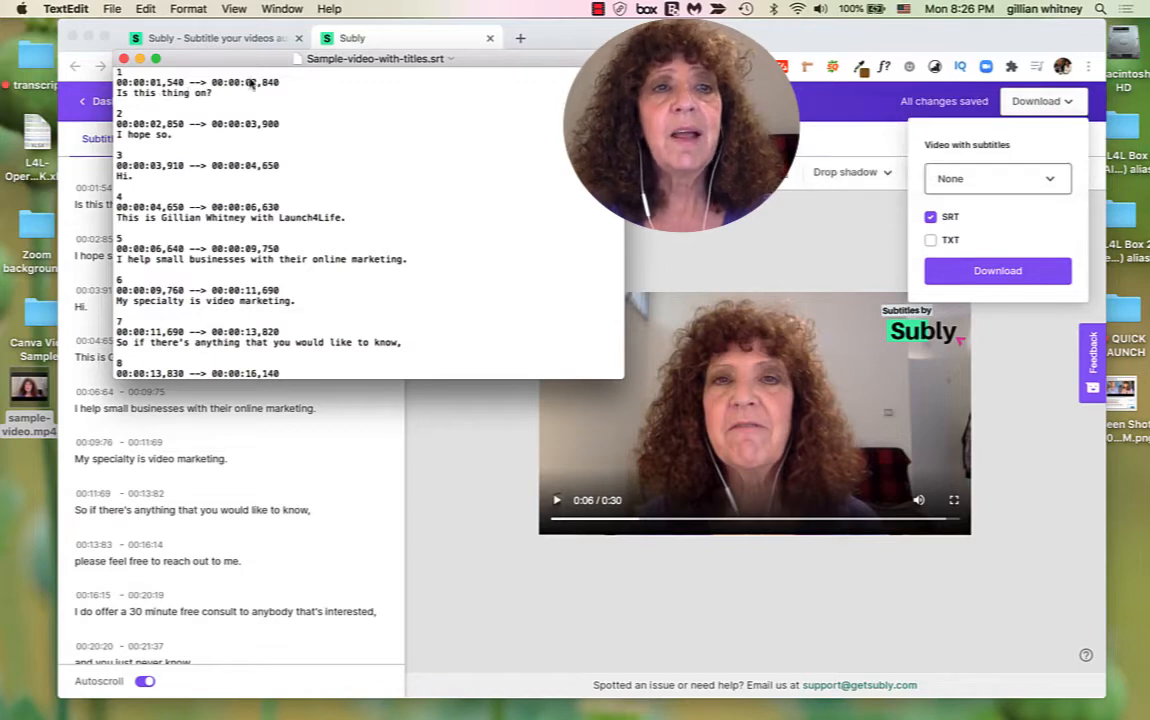
pyautogui.moveTo(243, 60); pyautogui.dragTo(481, 150)
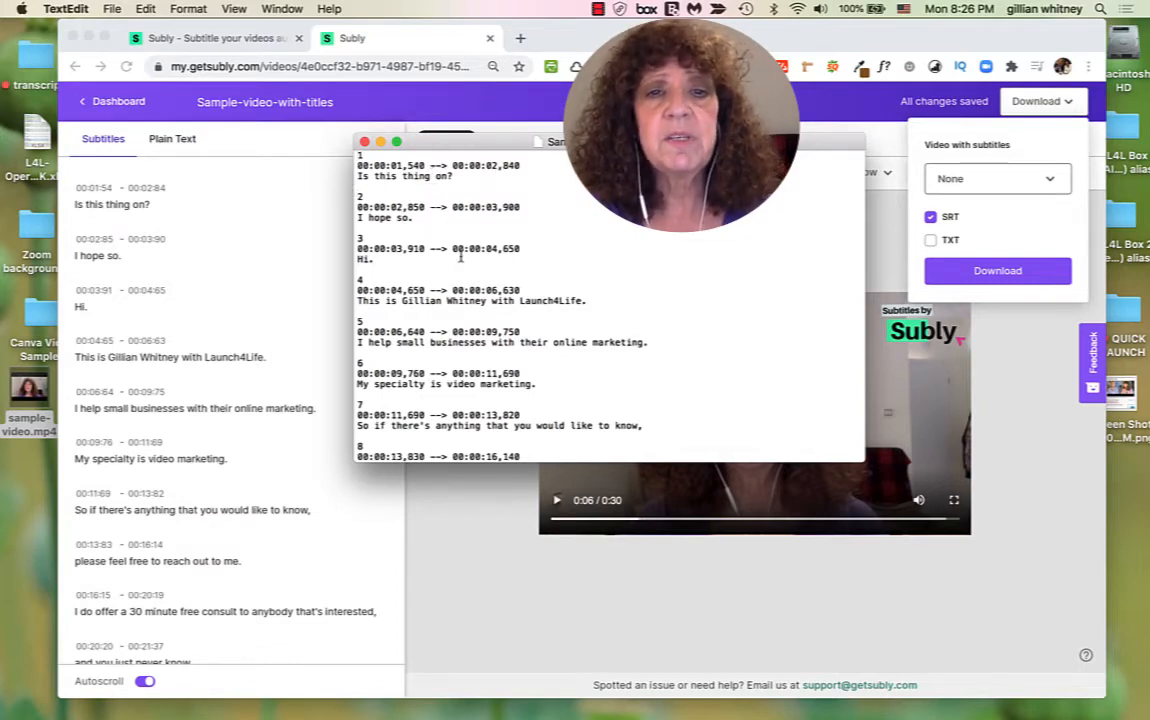
pyautogui.click(364, 142)
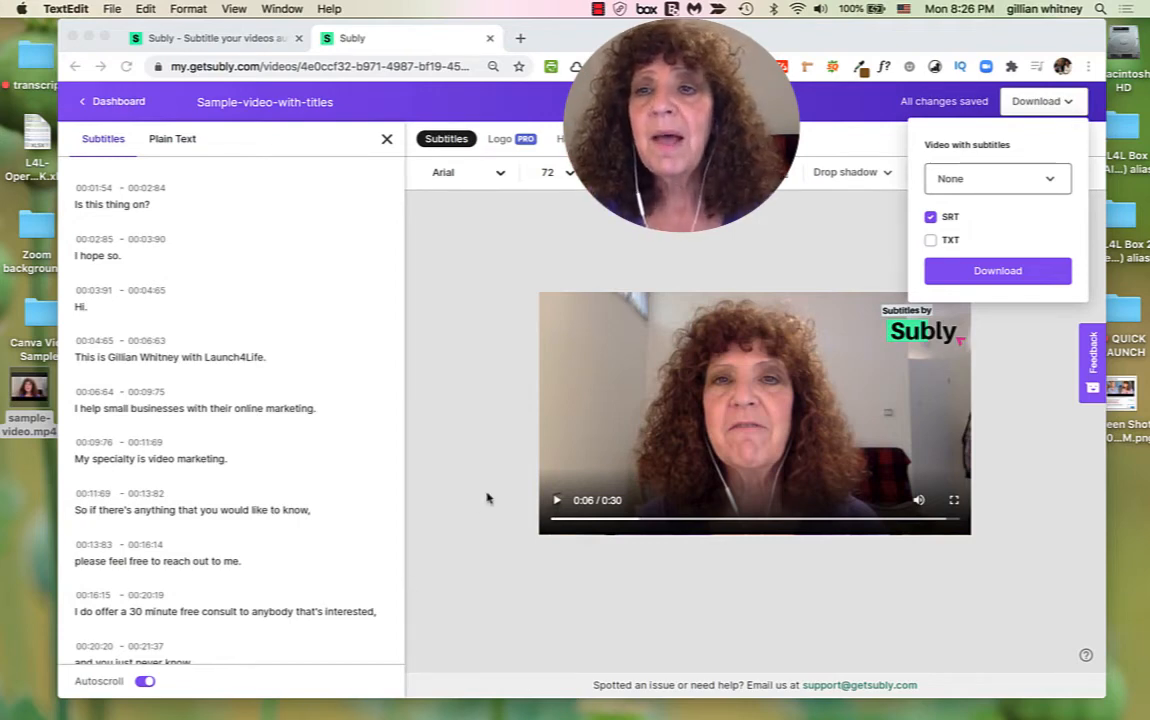
pyautogui.click(934, 226)
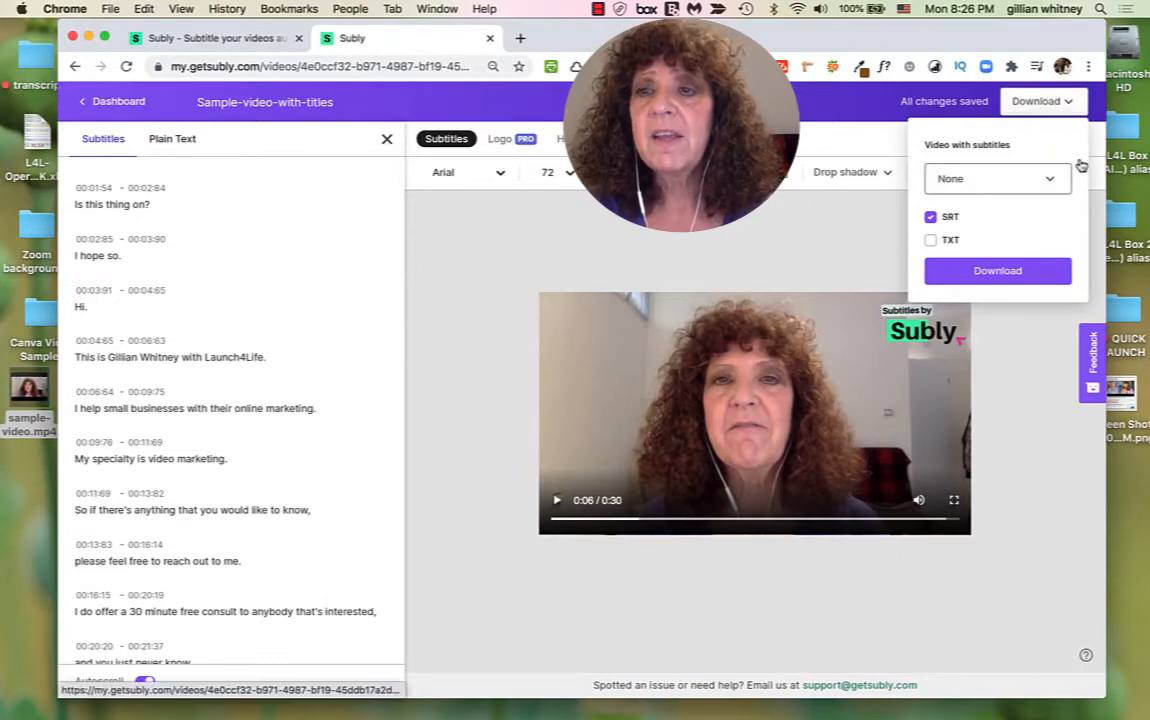
pyautogui.click(1070, 102)
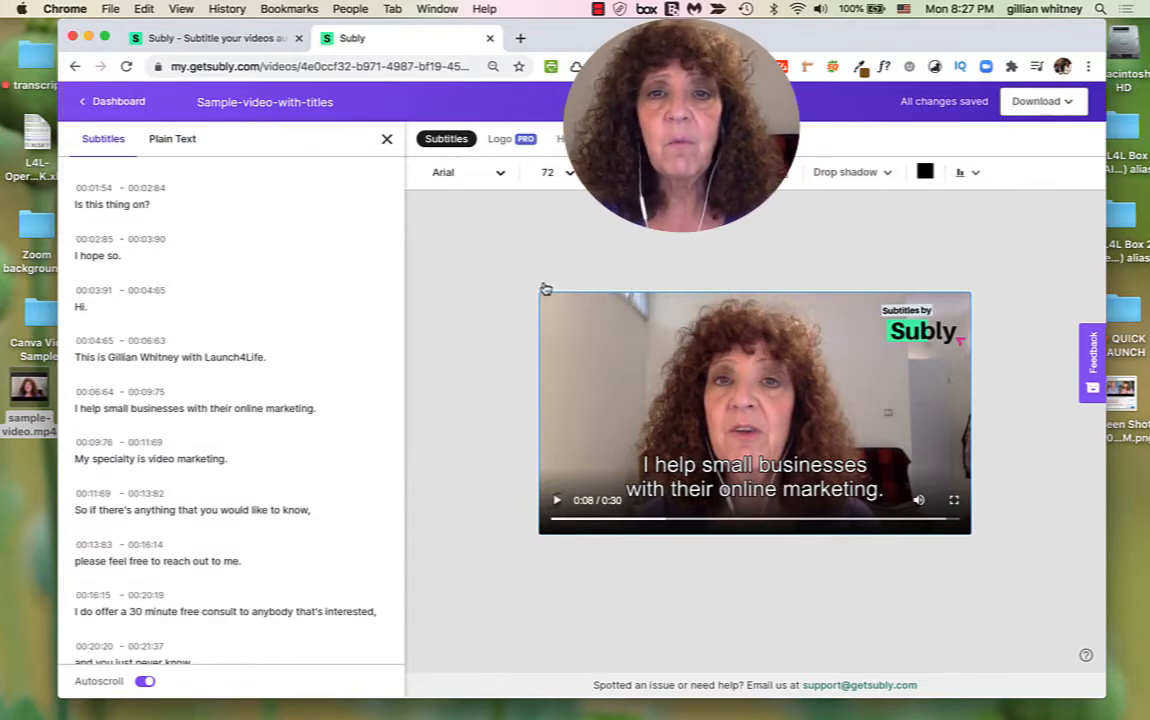
# Step: Try subtitle font sizes 56 and 40, and settle on 48
pyautogui.moveTo(608, 192); pyautogui.dragTo(478, 197)
pyautogui.click(560, 173)
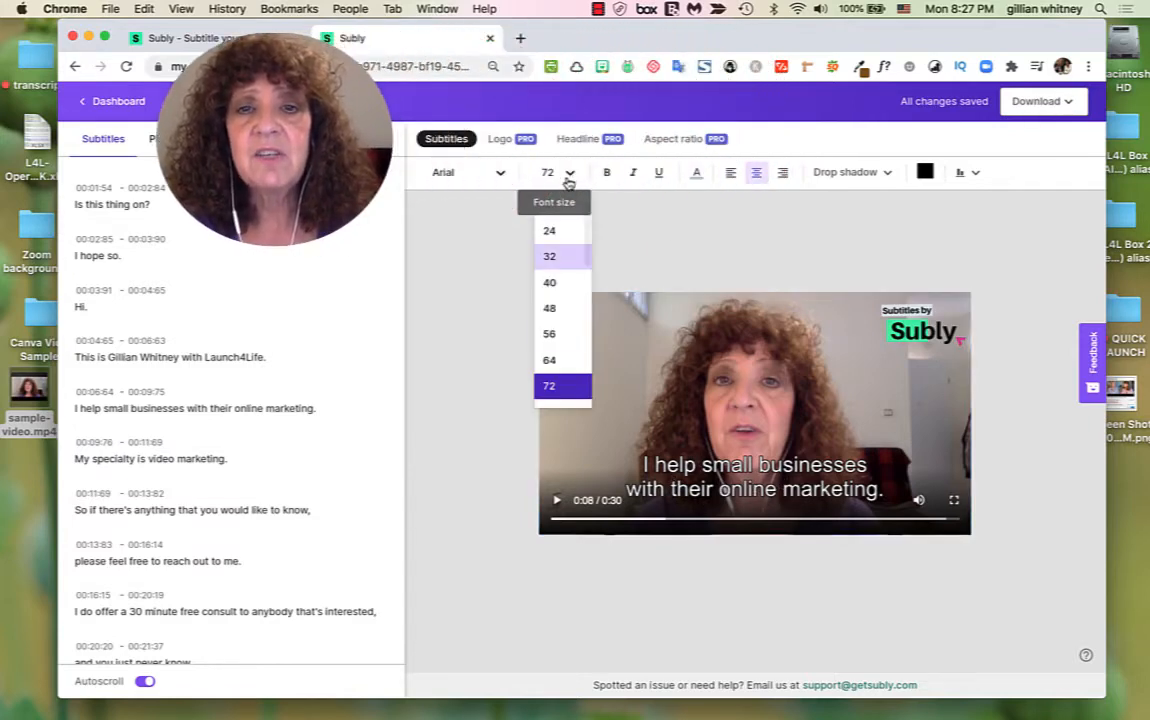
pyautogui.click(557, 337)
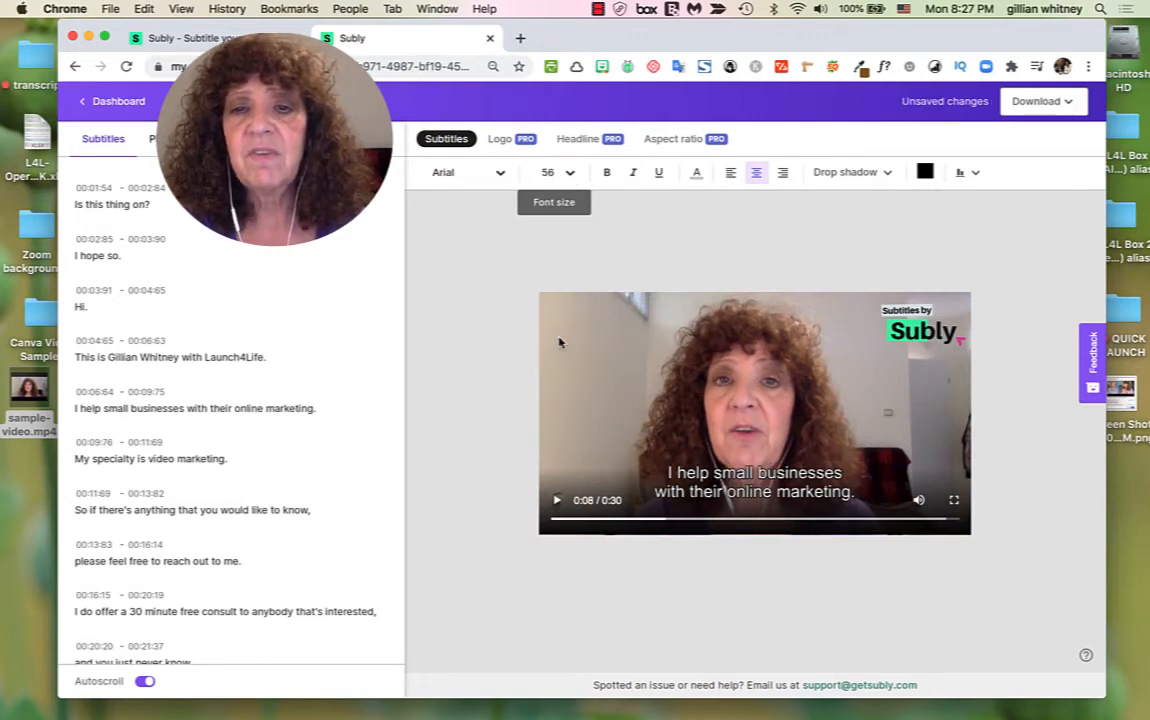
pyautogui.click(570, 173)
pyautogui.click(553, 310)
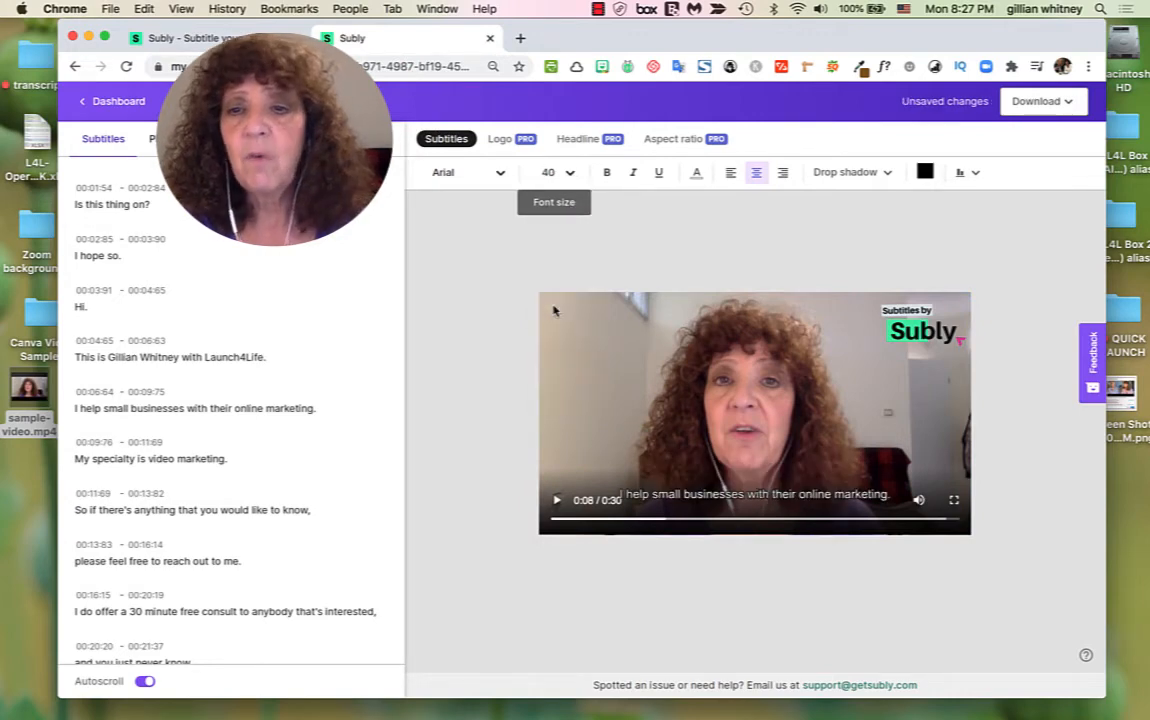
pyautogui.click(570, 174)
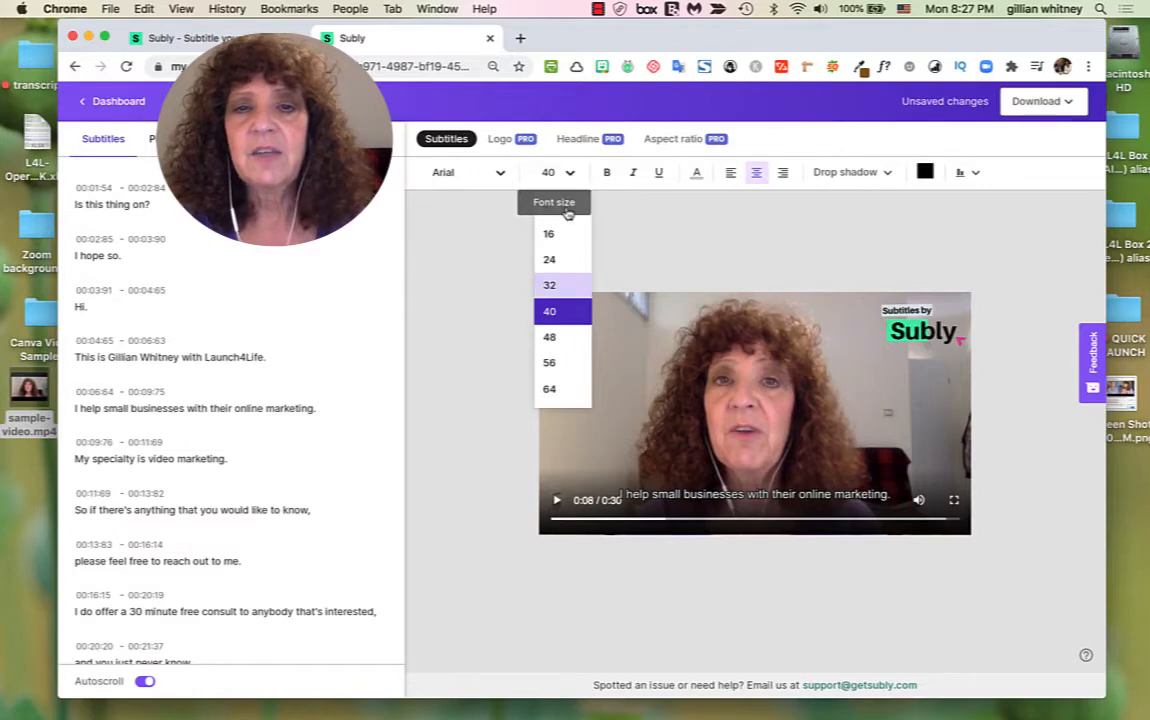
pyautogui.click(552, 362)
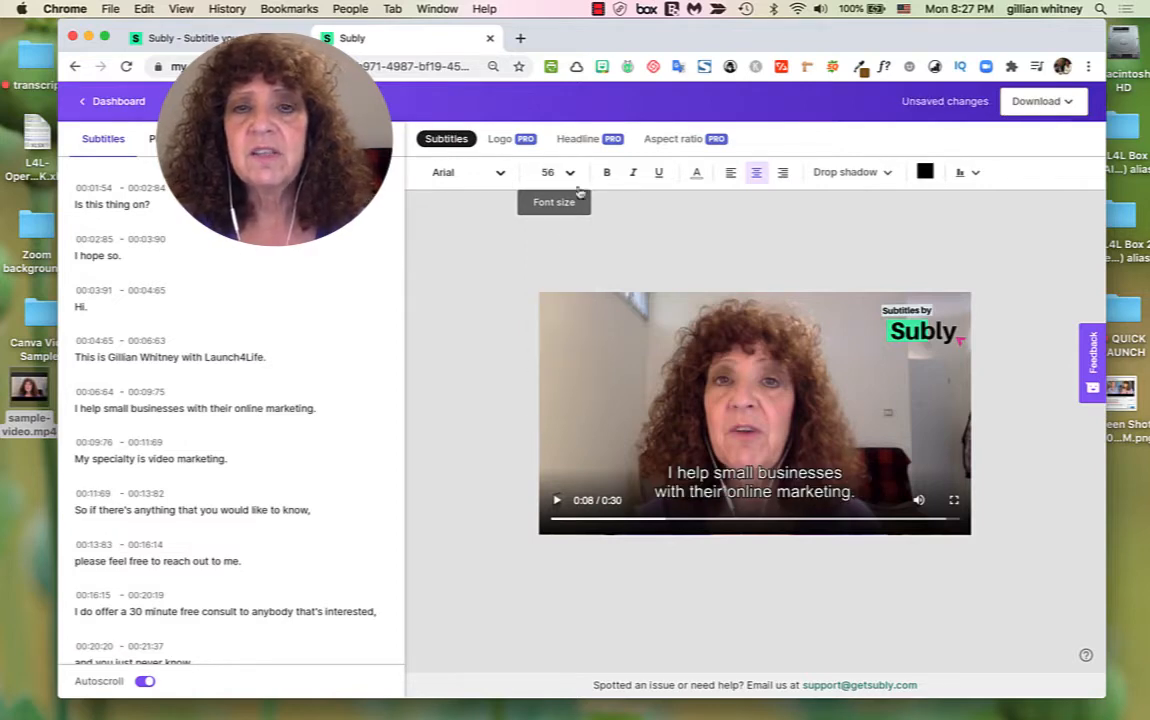
pyautogui.click(569, 173)
pyautogui.click(550, 340)
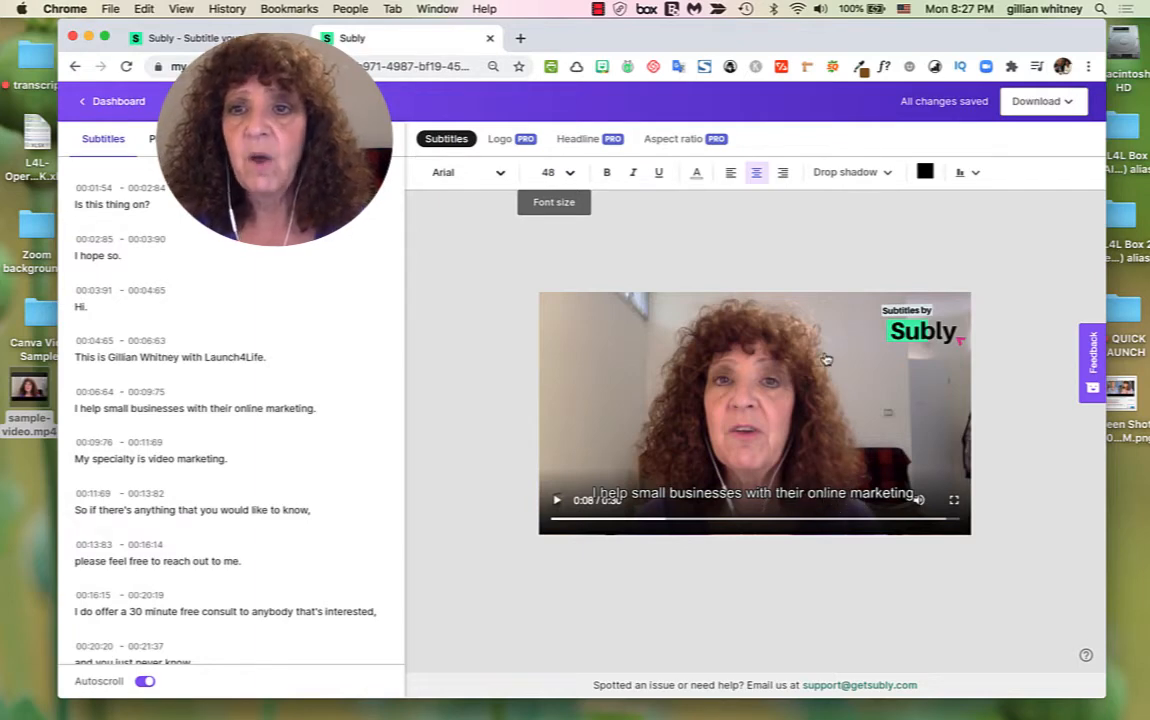
# Step: Set the subtitle text effect to None and its effect colour to blue
pyautogui.click(889, 176)
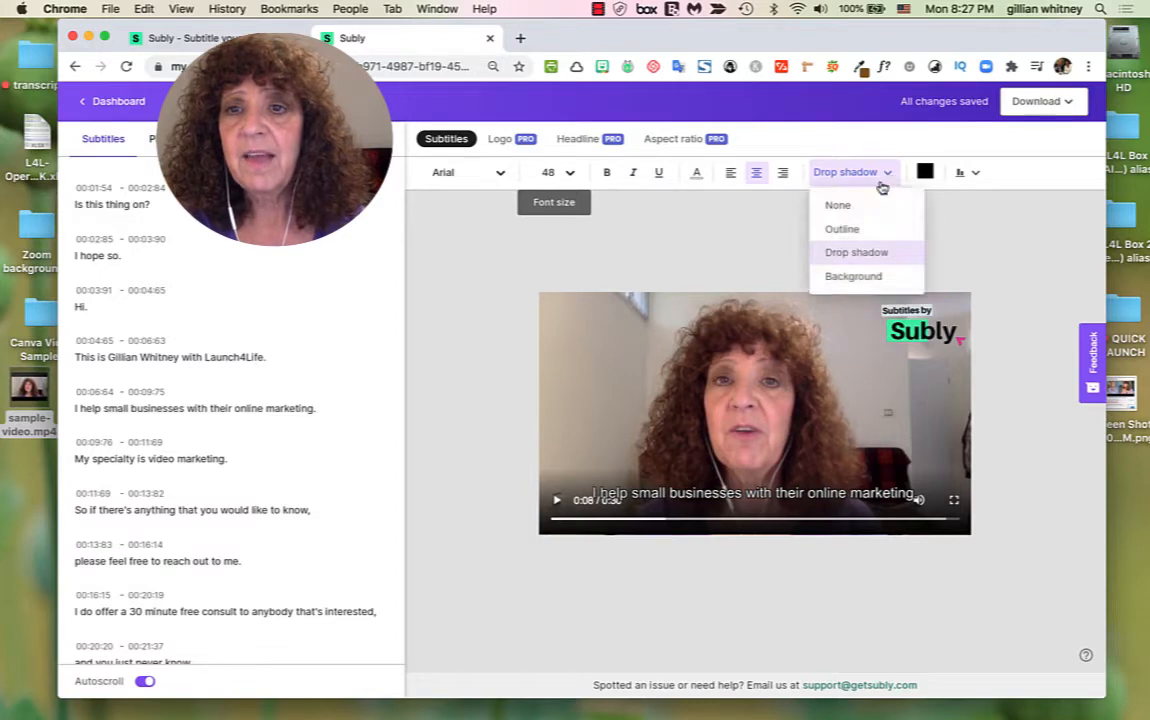
pyautogui.click(838, 205)
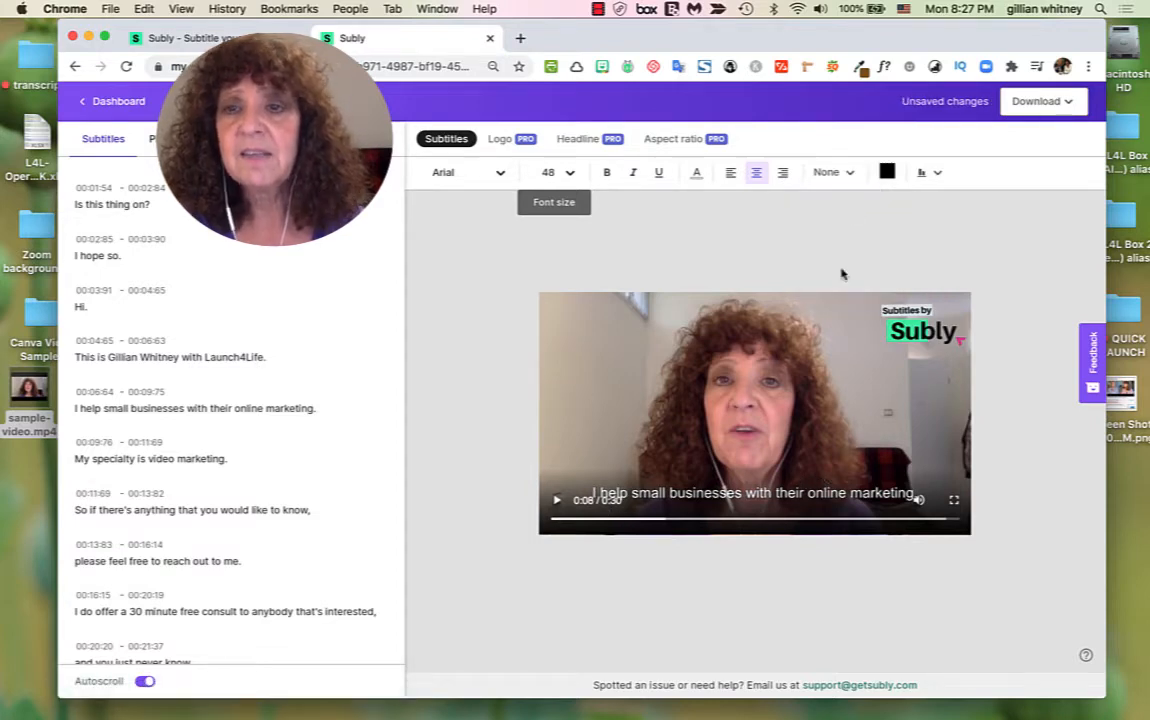
pyautogui.click(887, 175)
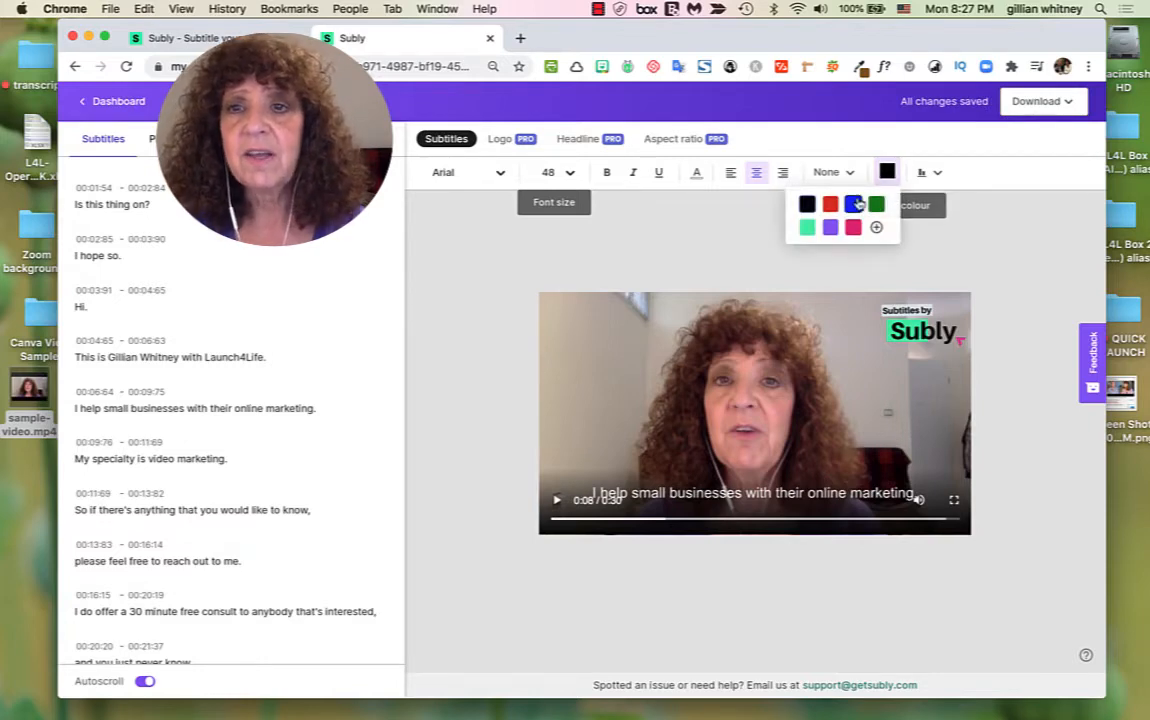
pyautogui.click(855, 205)
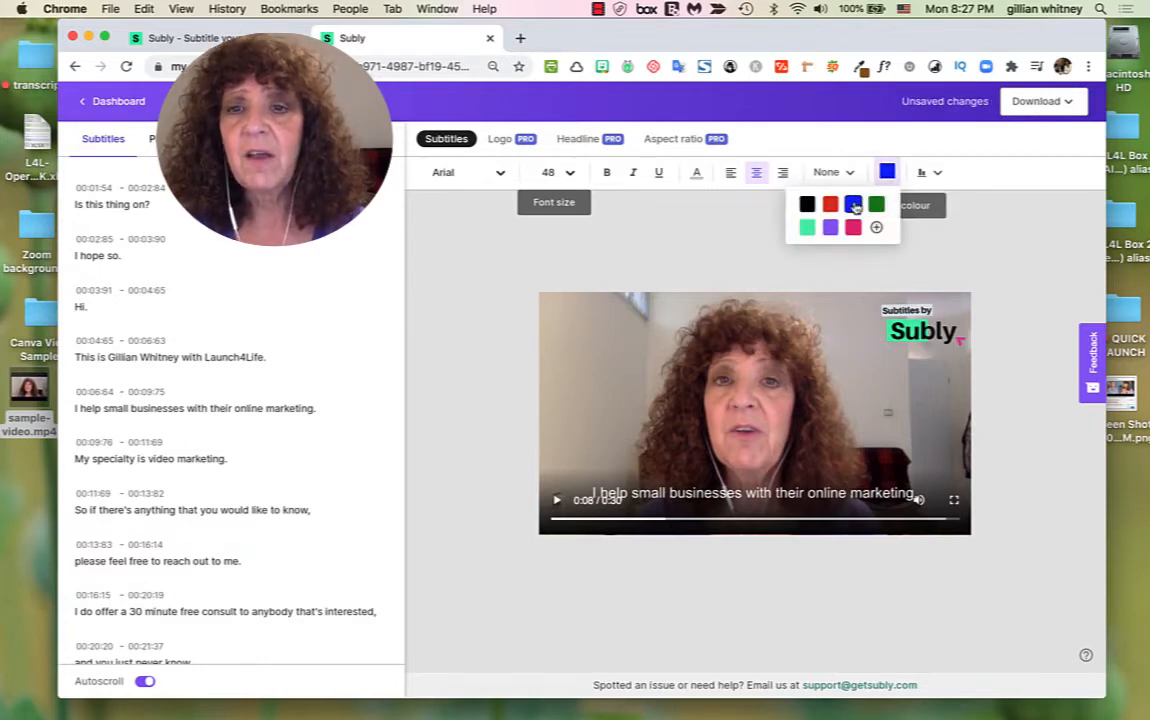
pyautogui.click(928, 254)
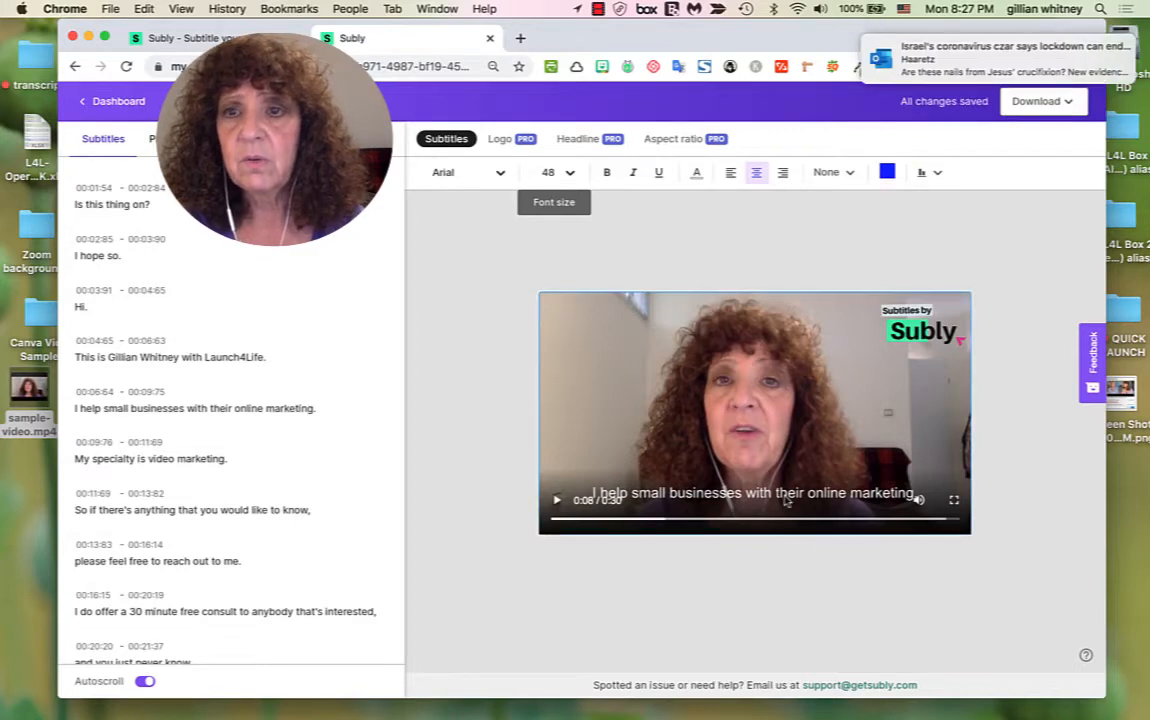
# Step: Set the subtitle font colour to white
pyautogui.click(697, 174)
pyautogui.click(707, 204)
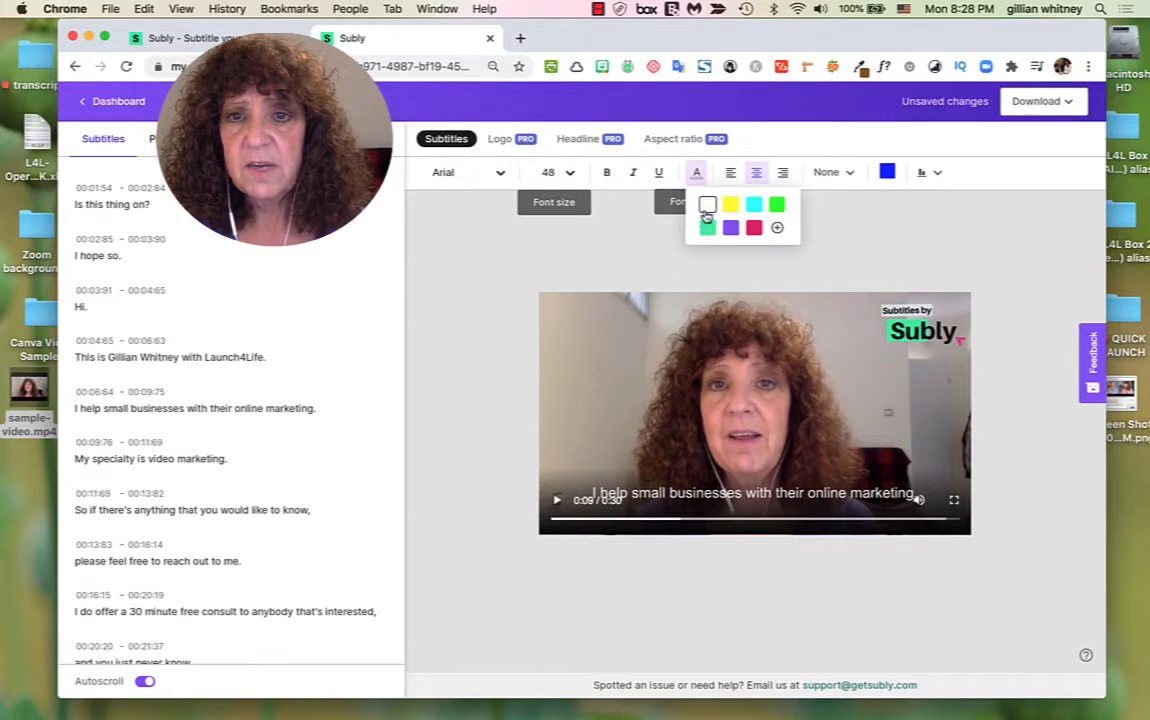
# Step: Try preset subtitle font colours including yellow, bright green and purple, ending on mint green
pyautogui.click(754, 205)
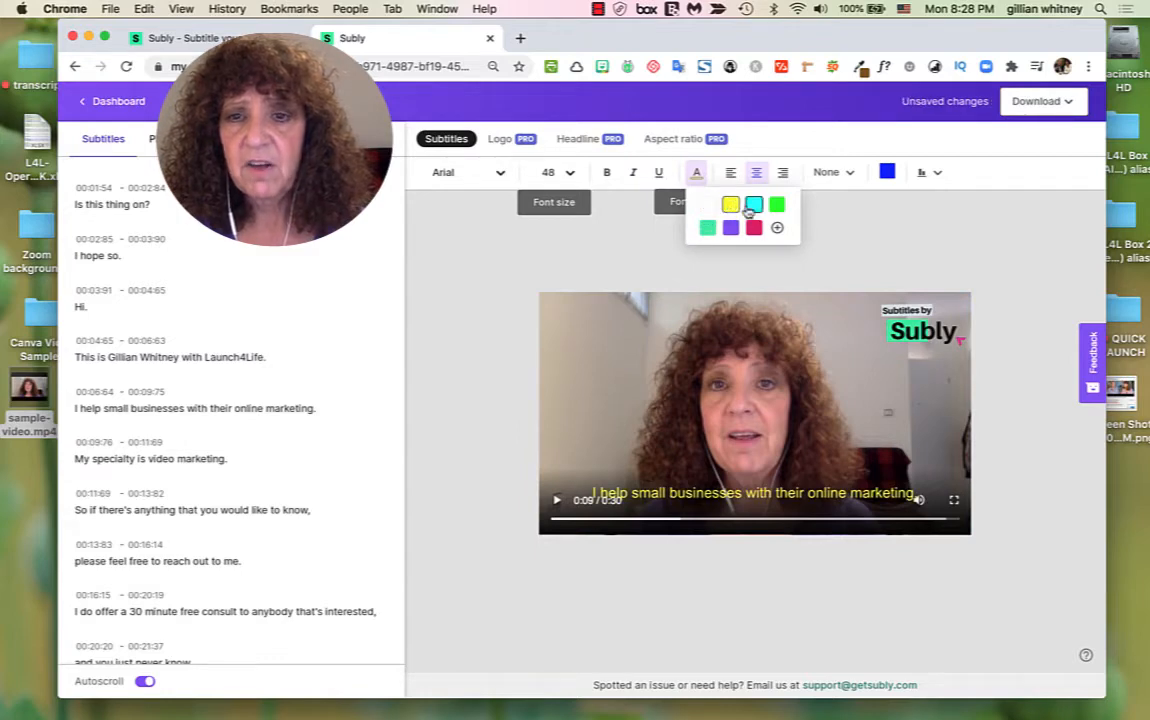
pyautogui.click(775, 209)
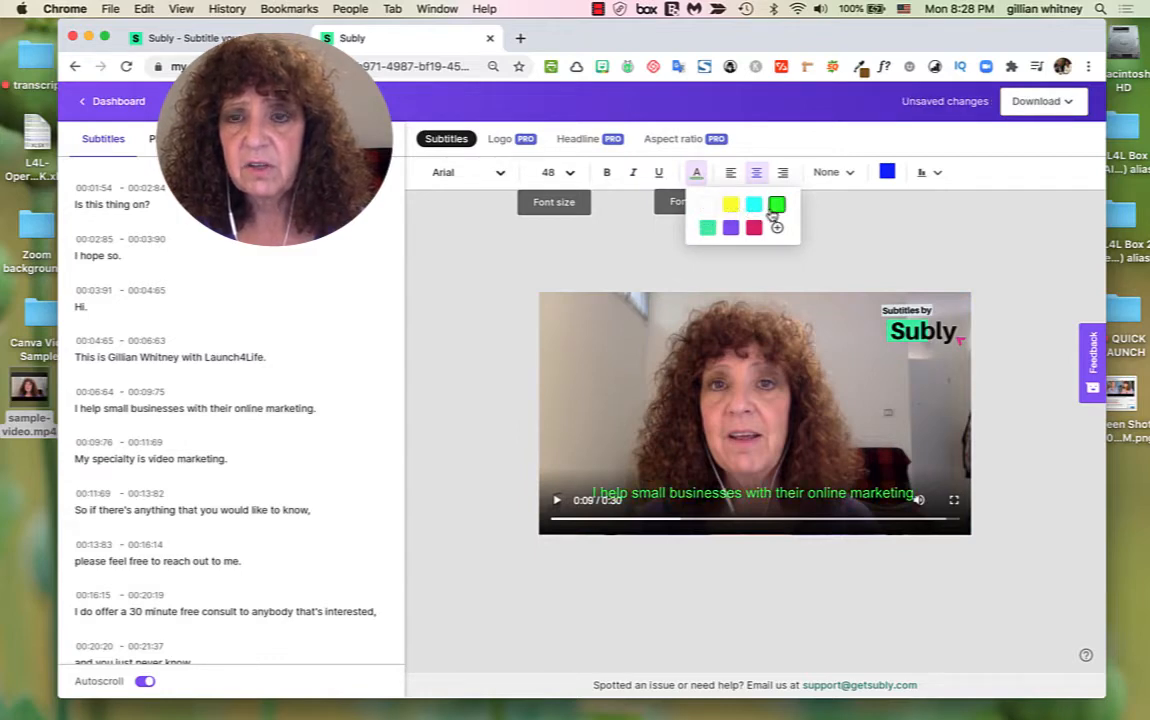
pyautogui.click(707, 232)
pyautogui.click(730, 233)
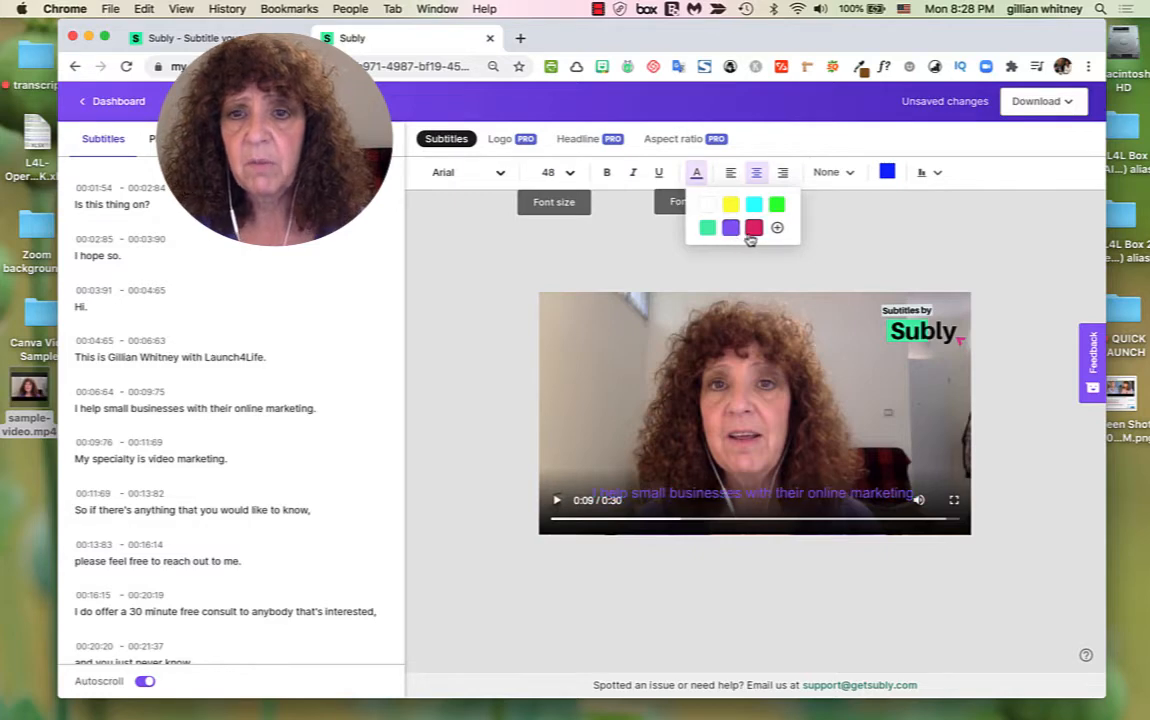
pyautogui.click(752, 230)
pyautogui.click(706, 229)
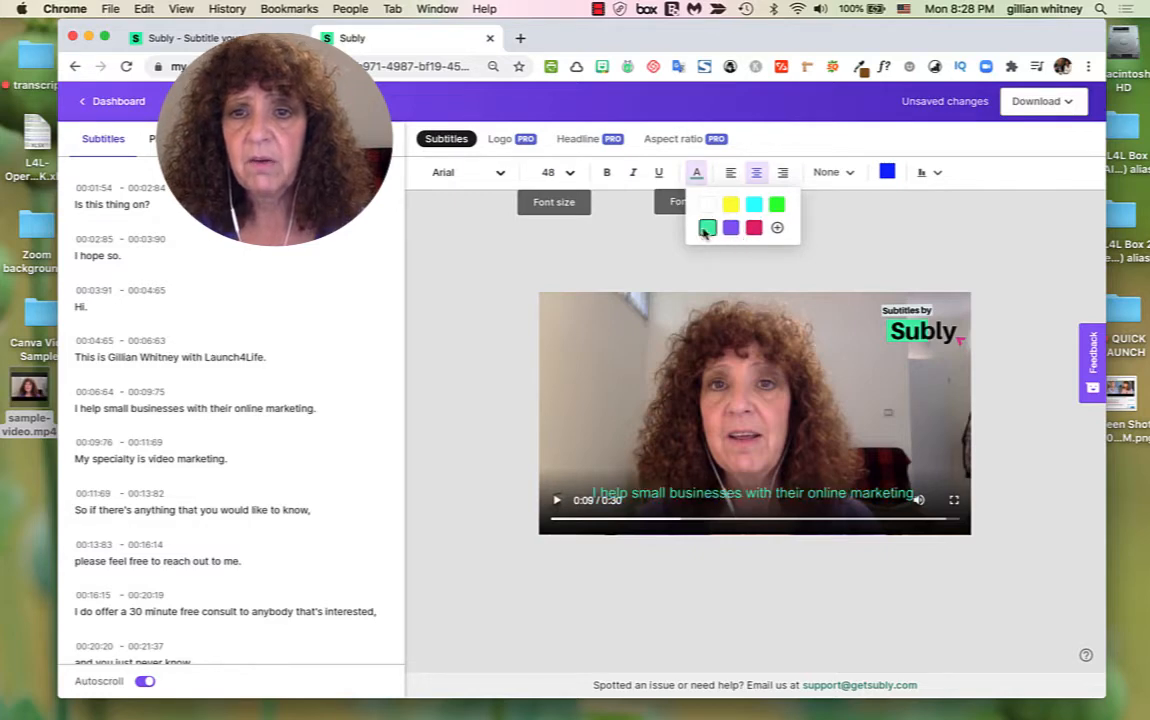
pyautogui.click(777, 230)
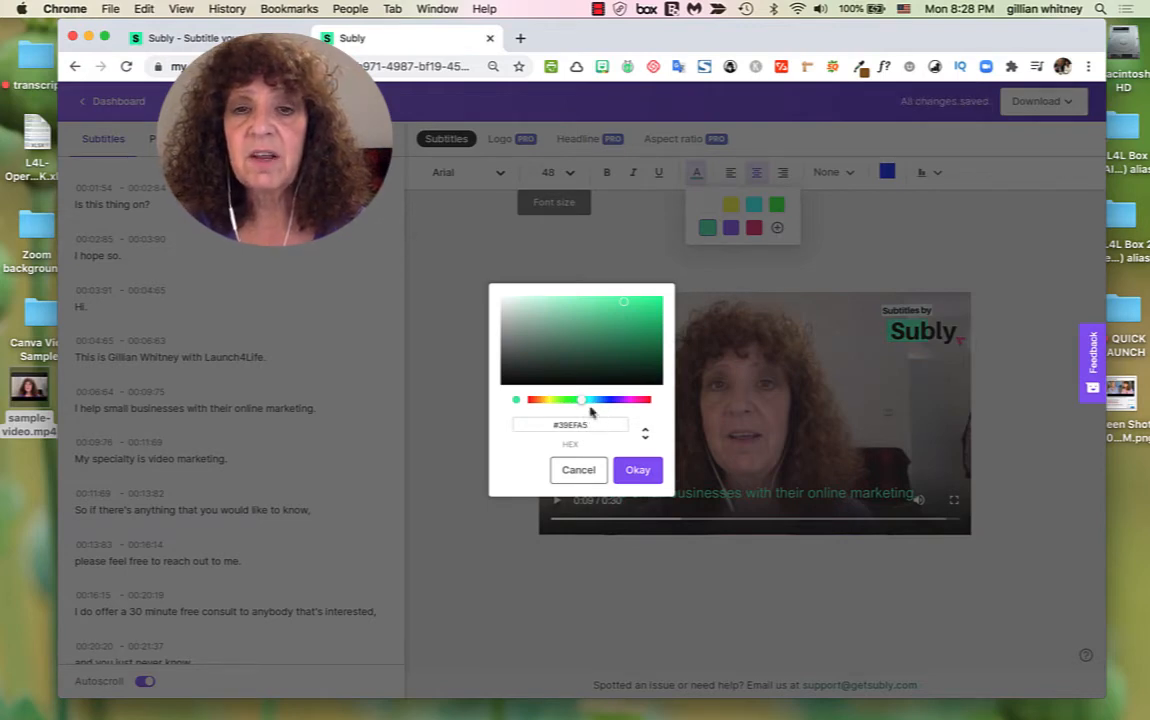
pyautogui.moveTo(583, 403); pyautogui.dragTo(567, 425)
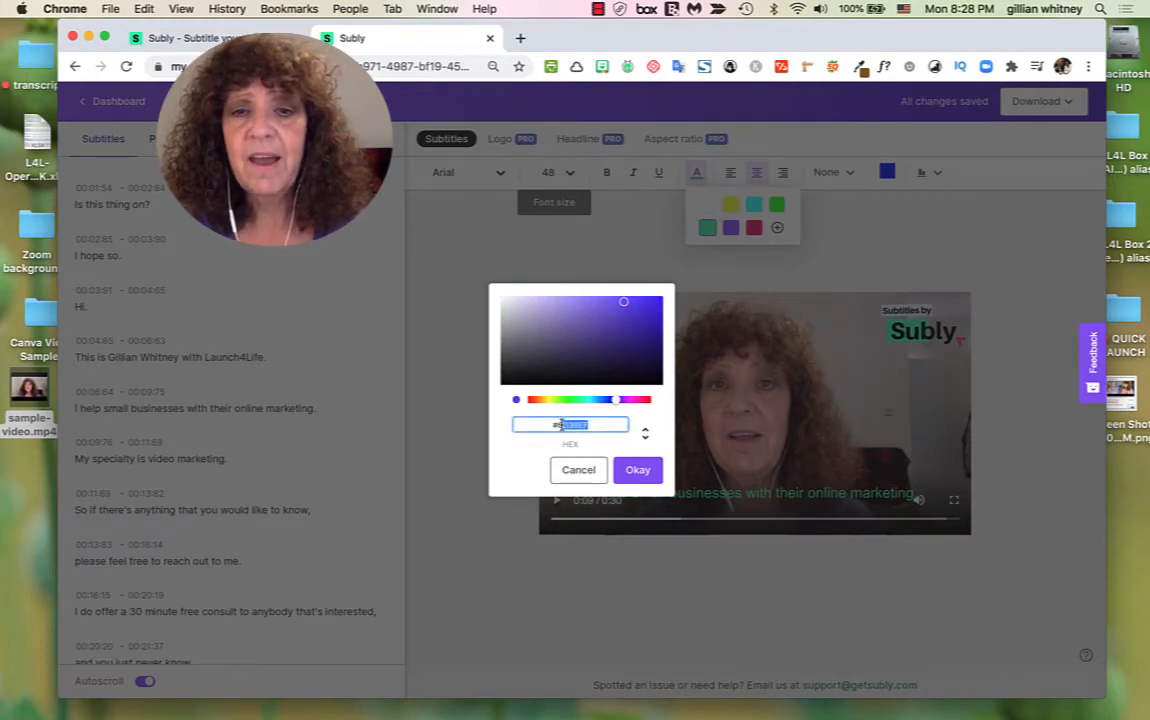
pyautogui.click(586, 471)
# Step: Set the subtitle font colour to the preset purple
pyautogui.click(731, 228)
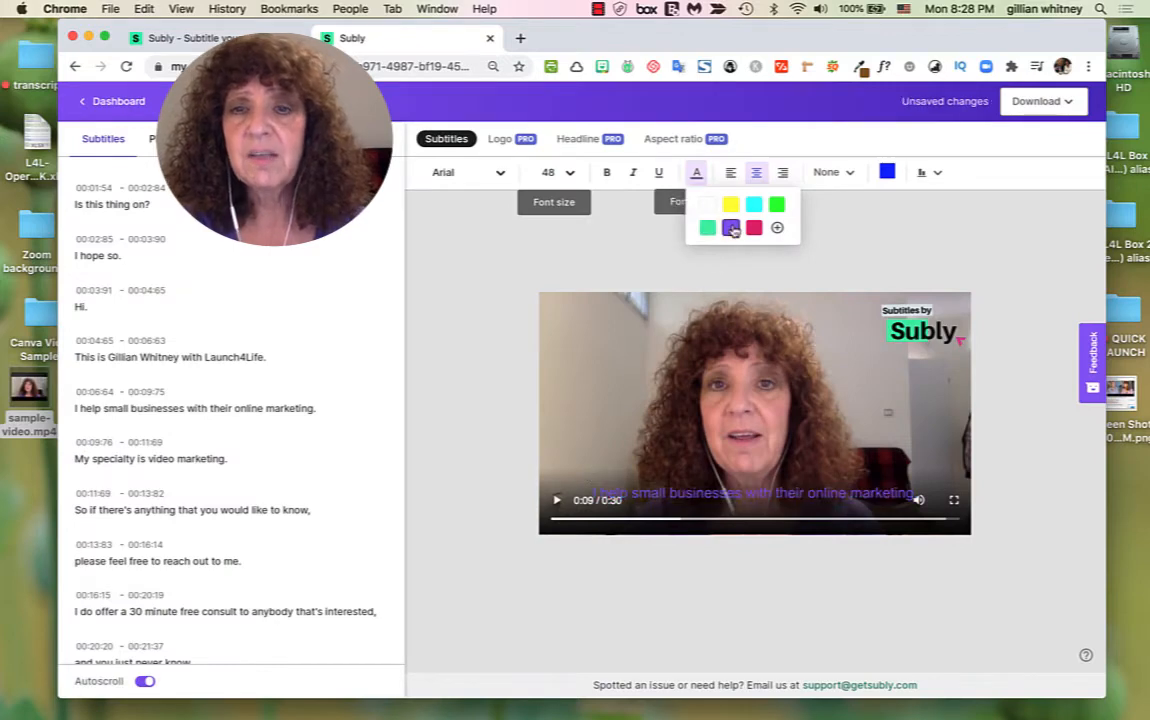
pyautogui.click(846, 240)
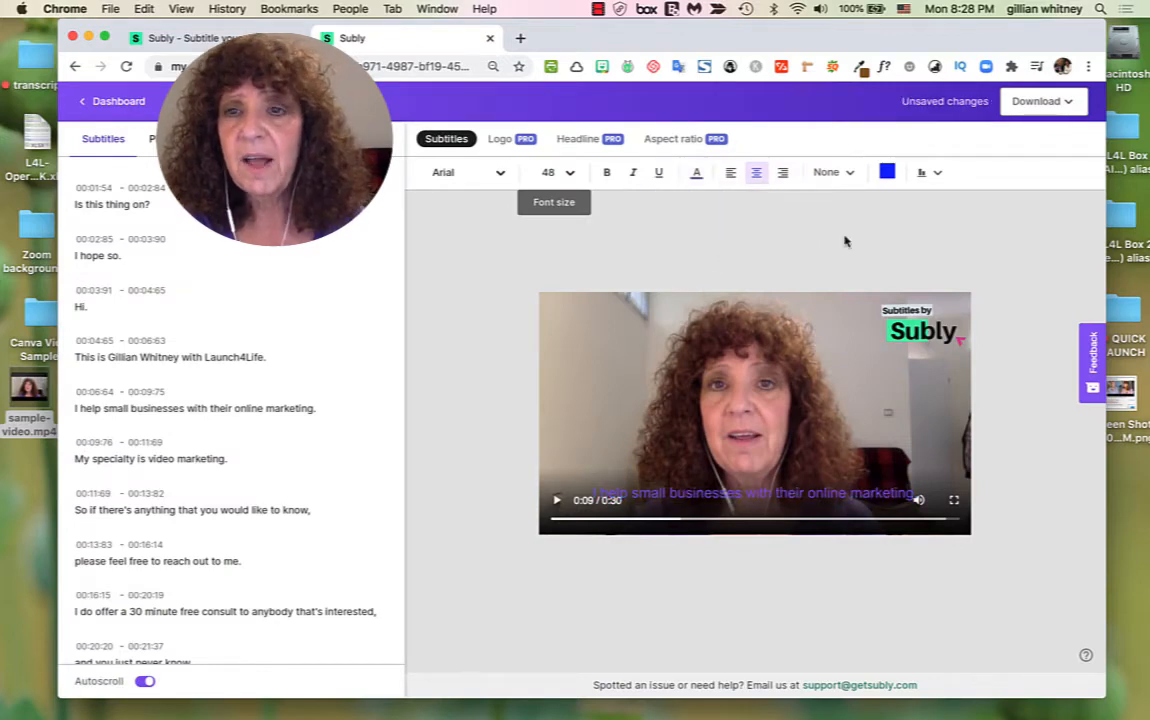
# Step: Apply the Background text effect to the subtitles and try preset background colours including pink-red, settling on mint green
pyautogui.click(850, 174)
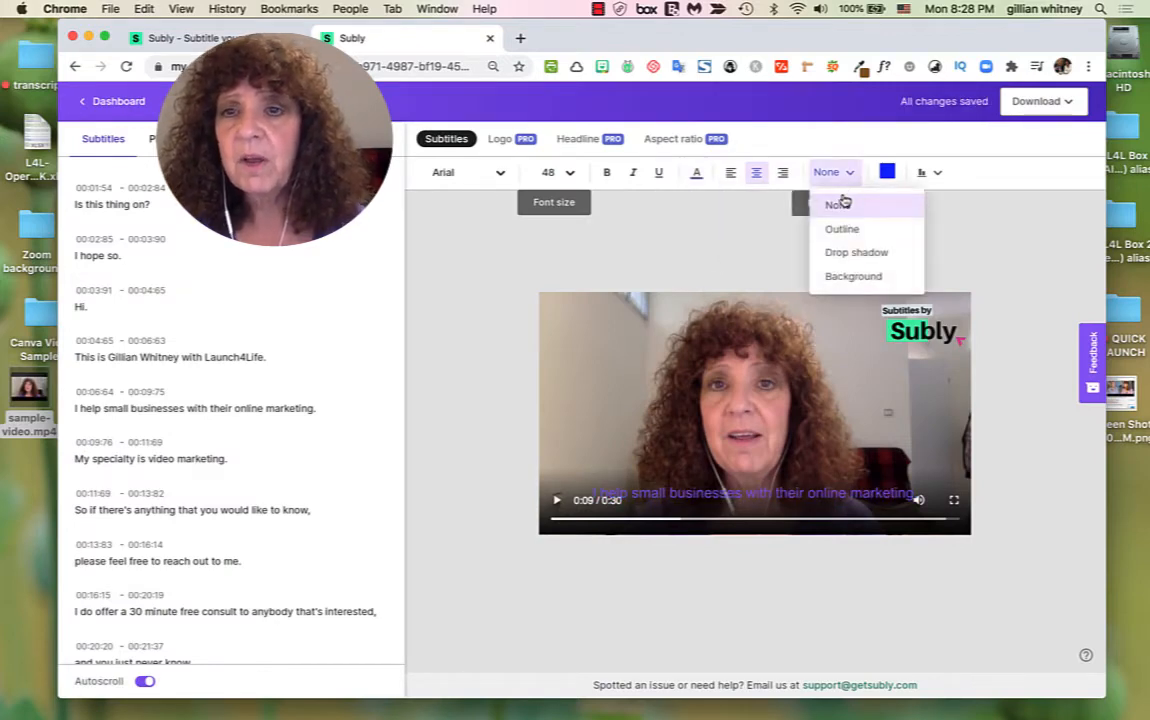
pyautogui.click(853, 278)
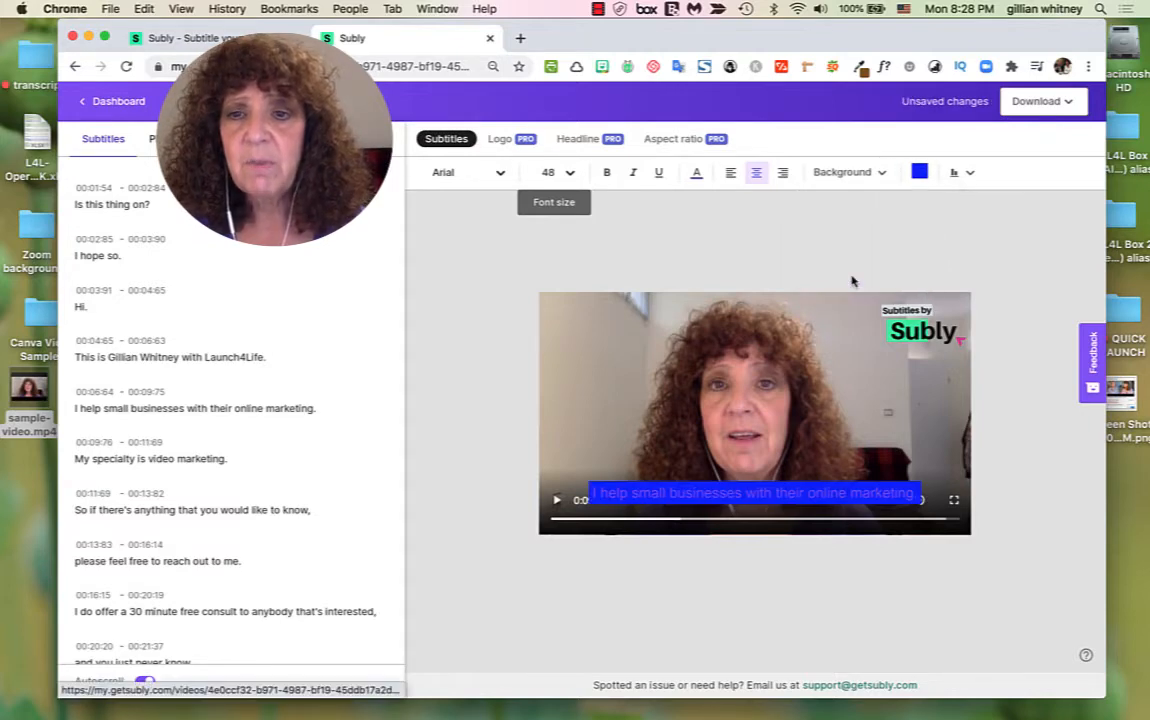
pyautogui.click(920, 176)
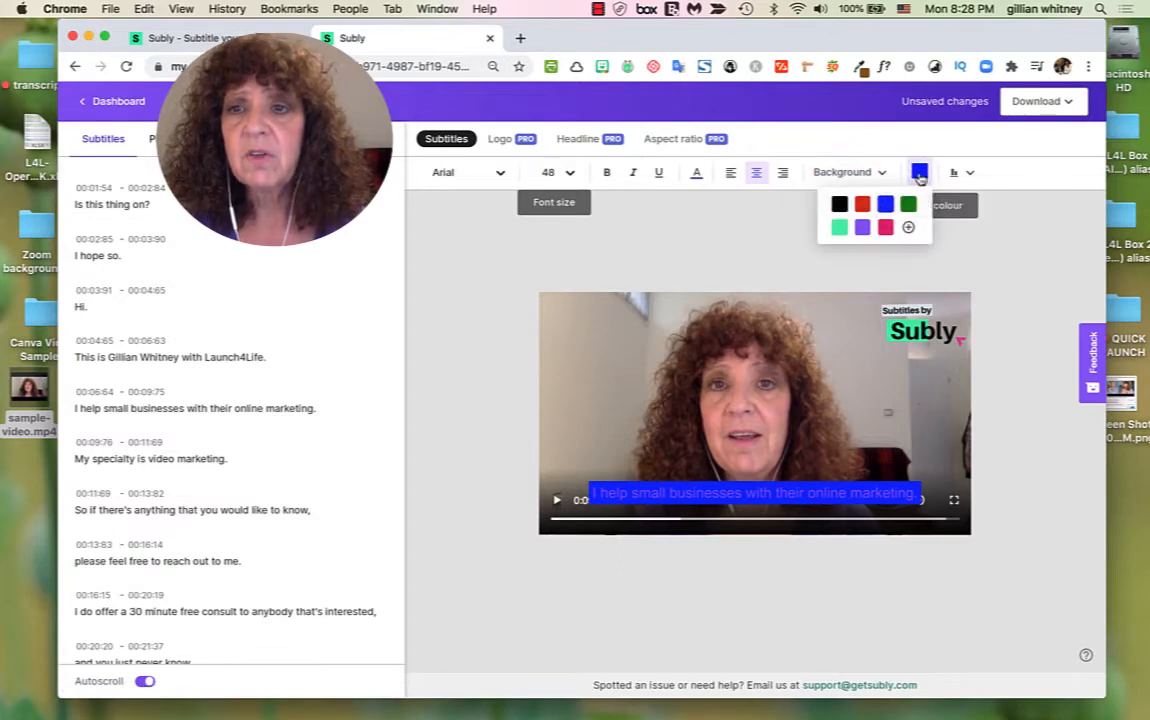
pyautogui.click(862, 206)
pyautogui.click(839, 227)
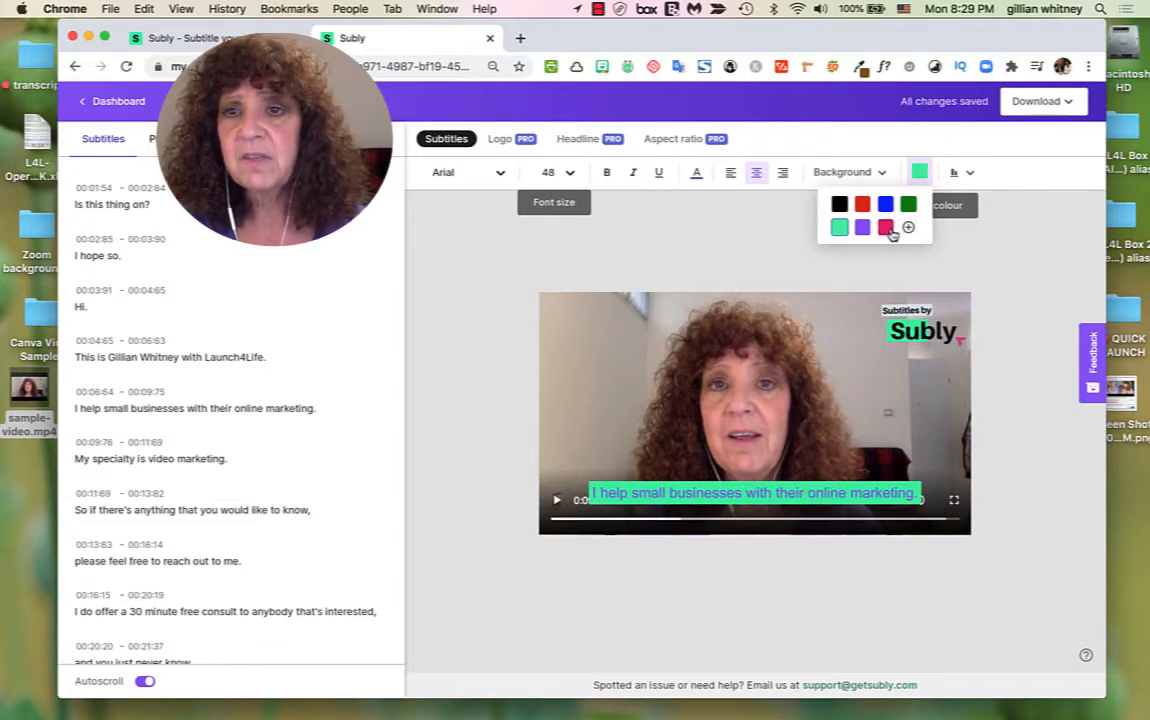
pyautogui.click(885, 230)
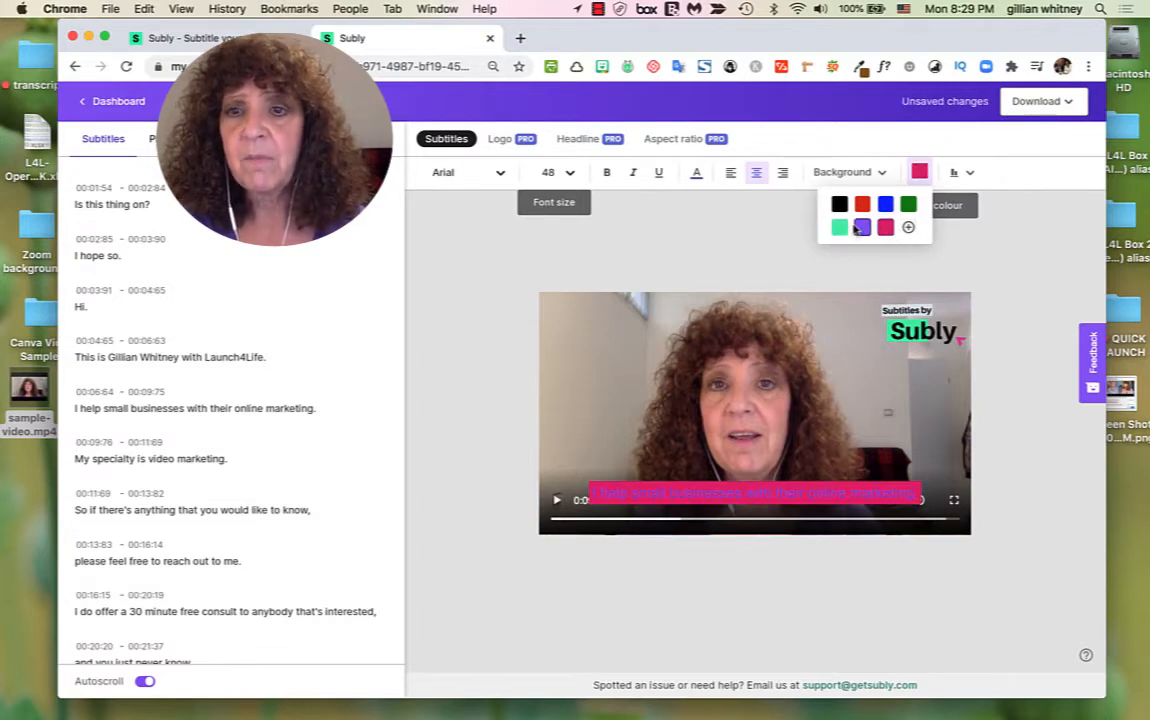
pyautogui.click(840, 228)
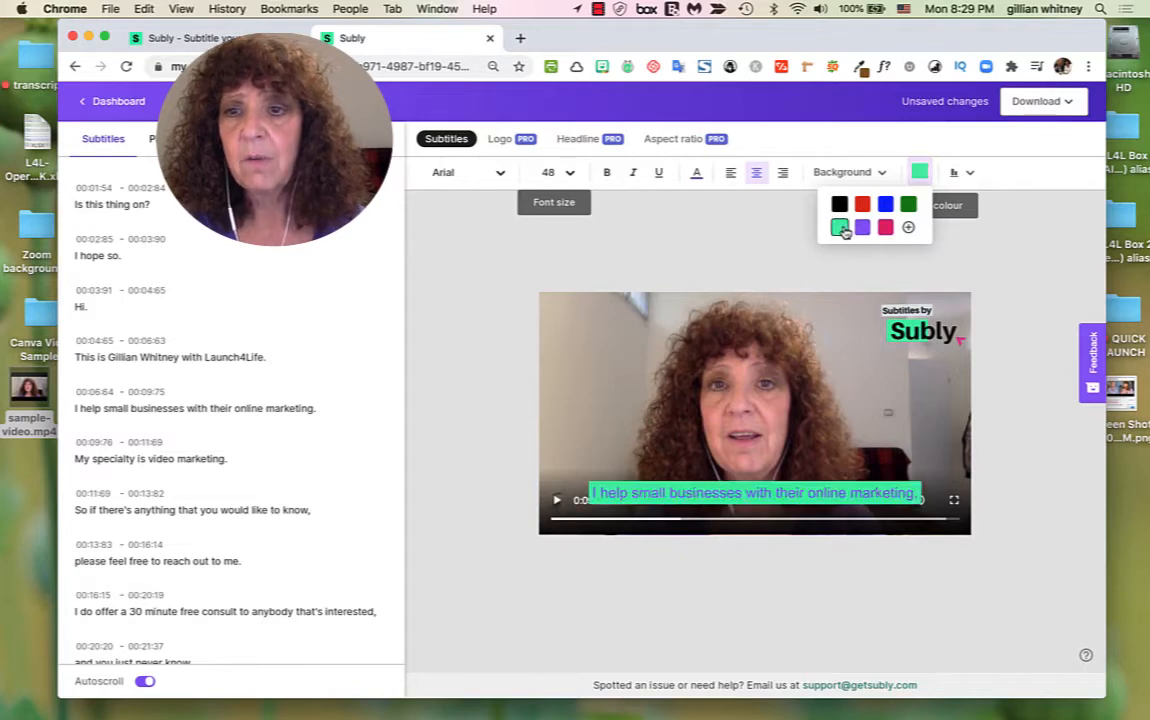
pyautogui.click(775, 210)
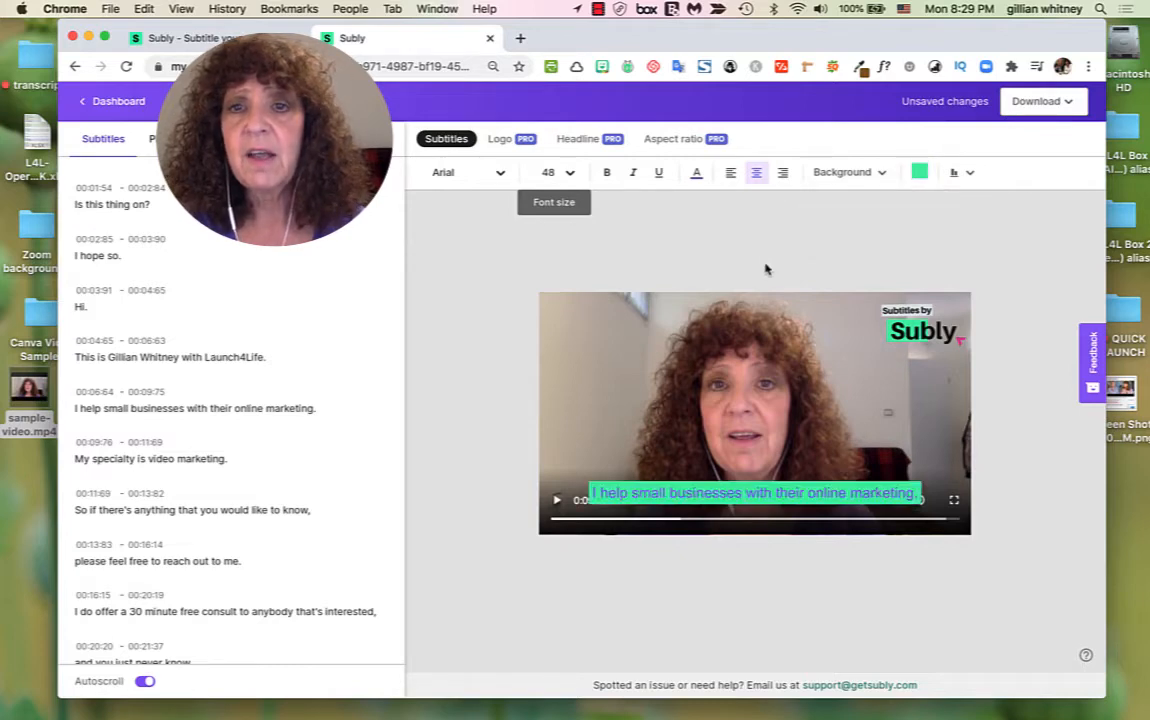
# Step: Set the subtitle font colour to white on the mint green background
pyautogui.click(697, 173)
pyautogui.click(707, 204)
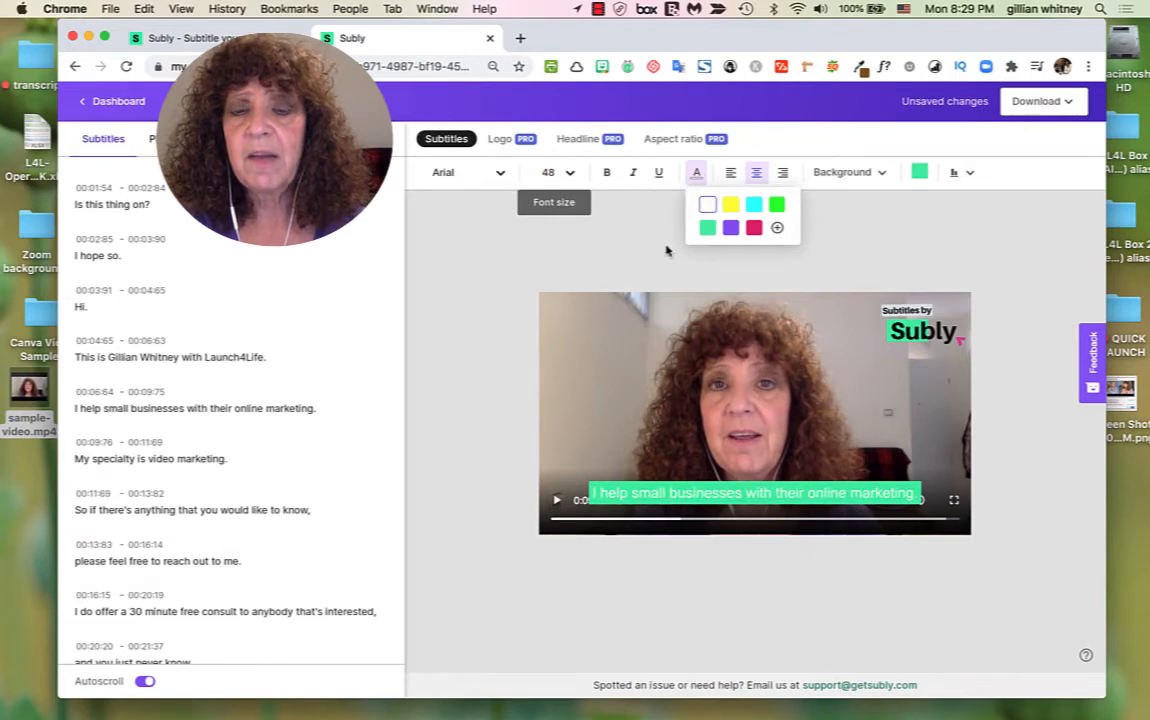
pyautogui.click(641, 293)
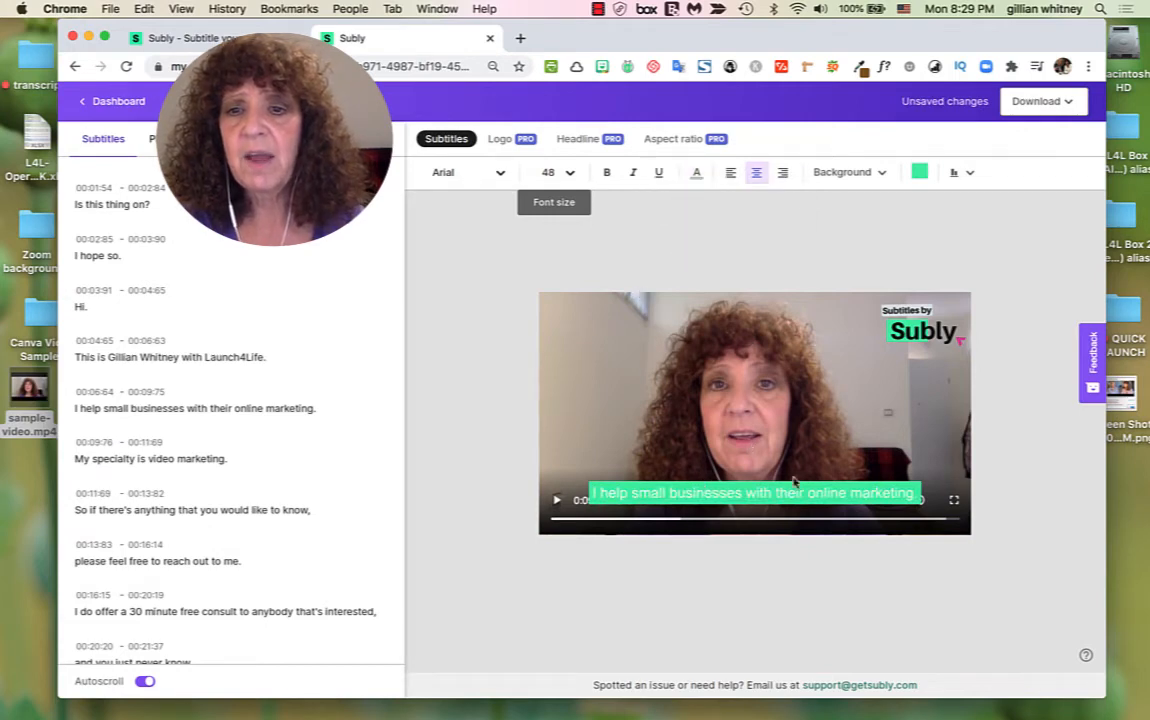
pyautogui.click(696, 180)
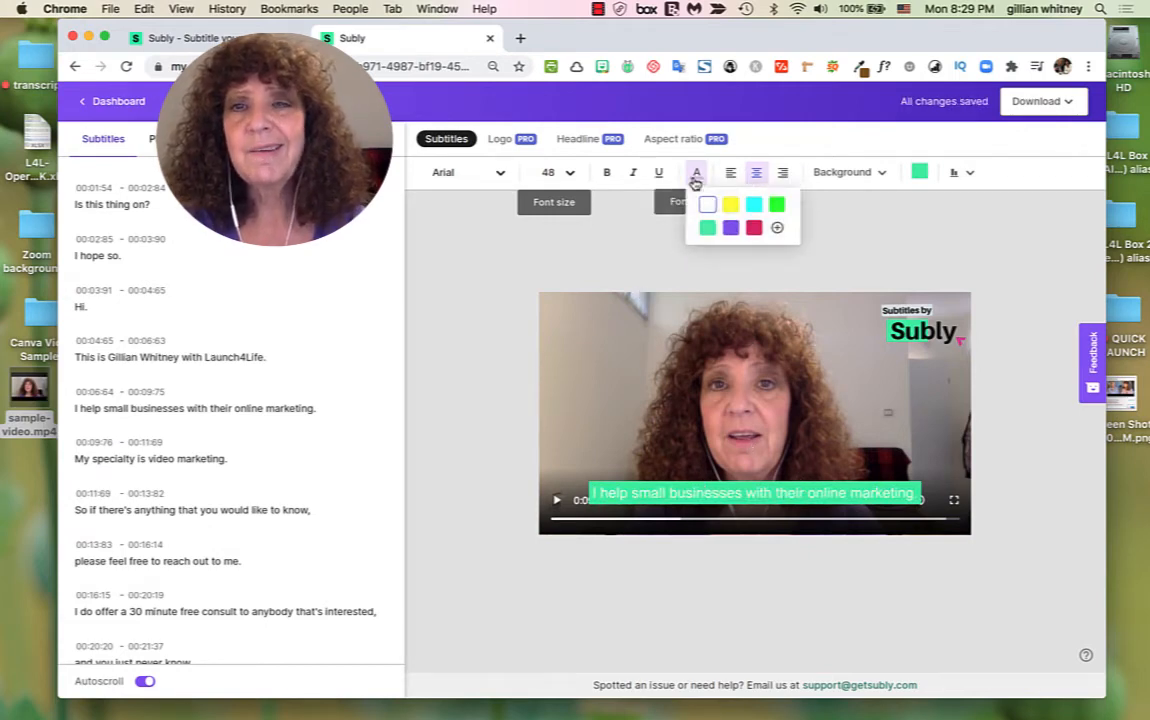
pyautogui.click(777, 228)
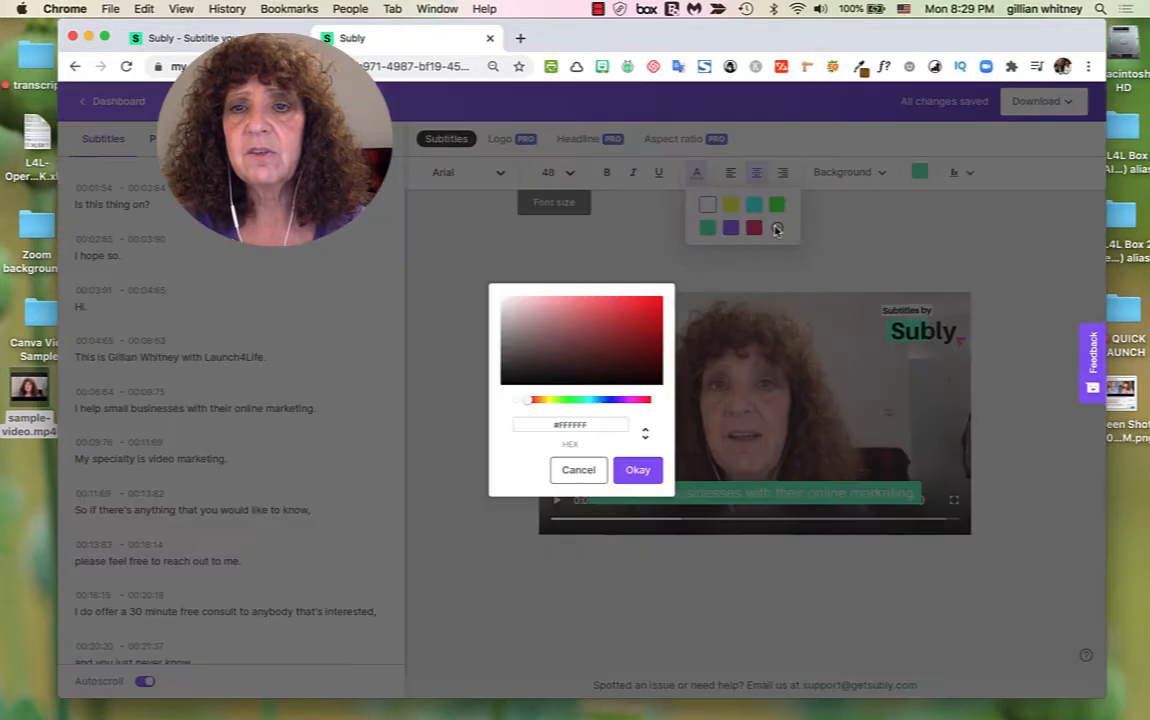
pyautogui.click(614, 400)
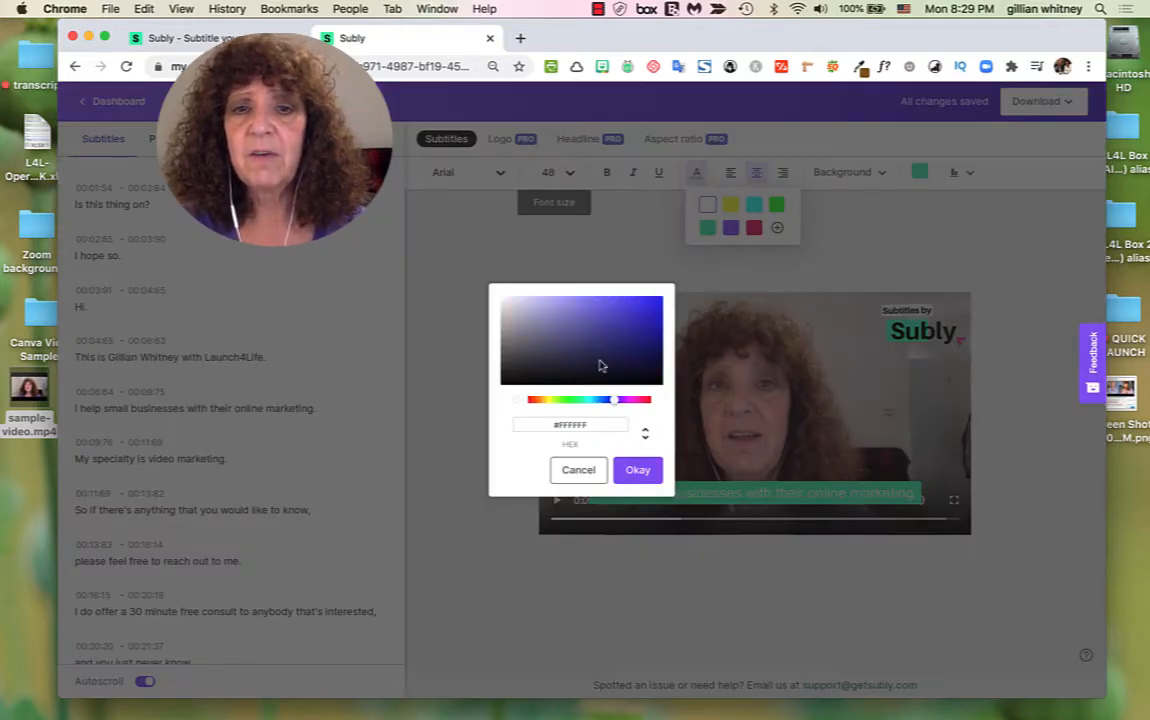
pyautogui.moveTo(600, 366); pyautogui.dragTo(659, 390)
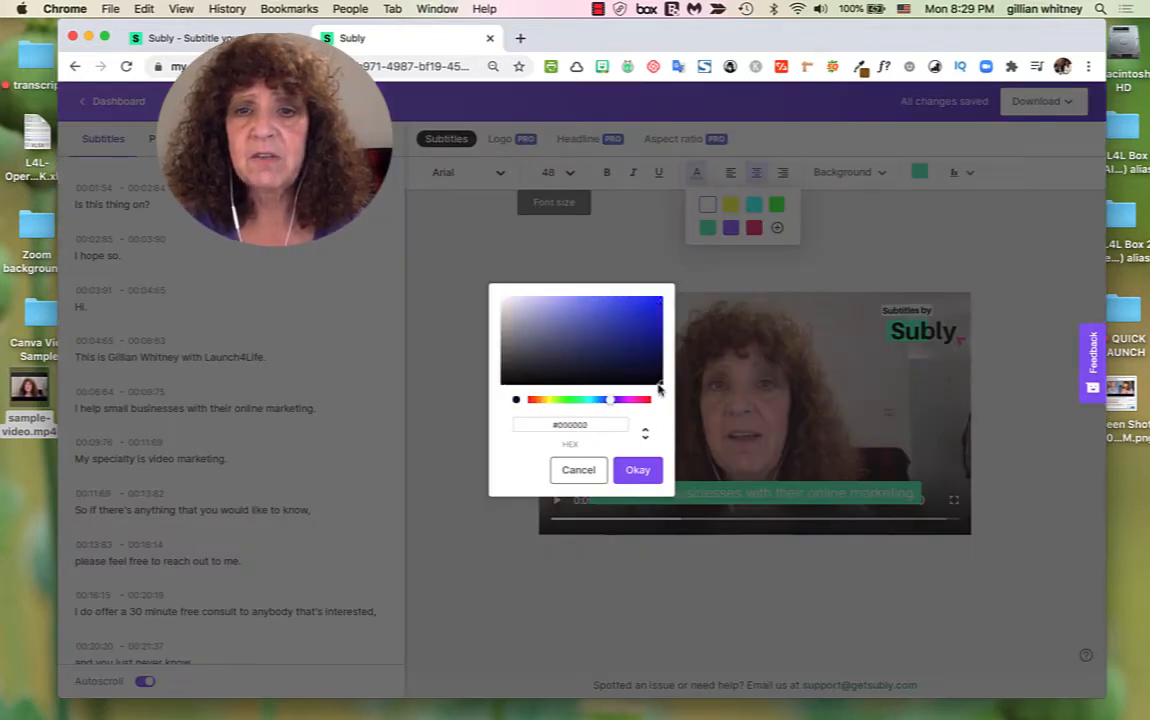
pyautogui.click(681, 291)
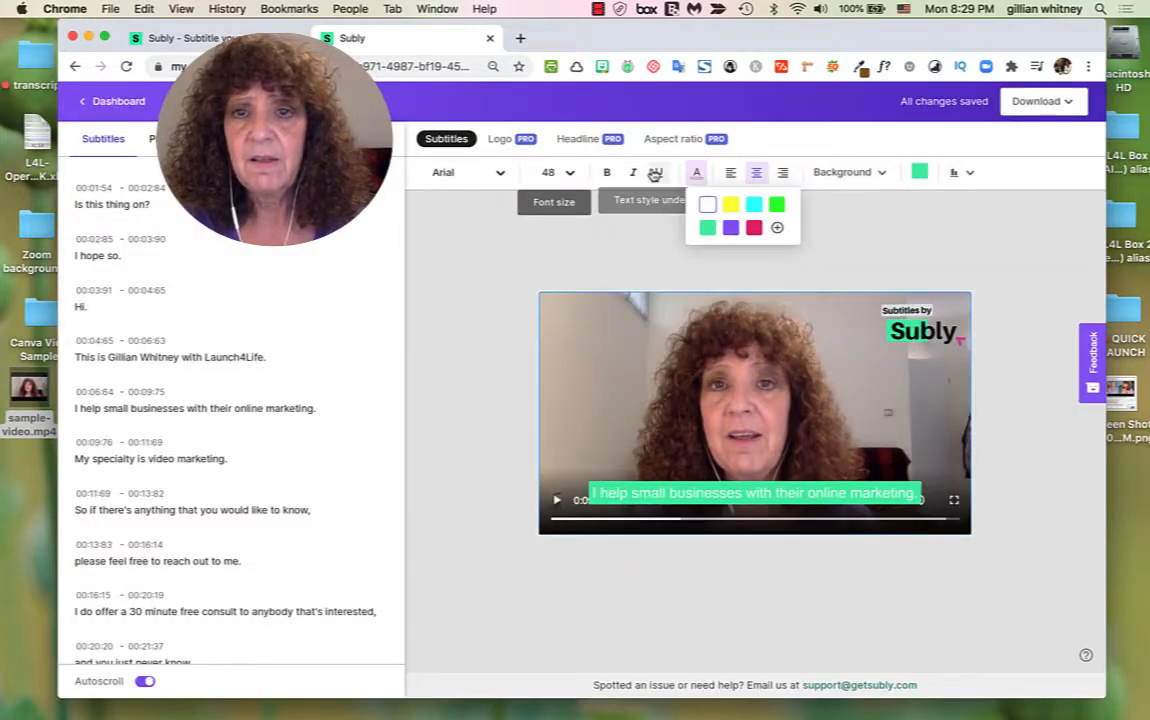
# Step: Set the subtitle font colour to the custom hex value #000000
pyautogui.click(777, 229)
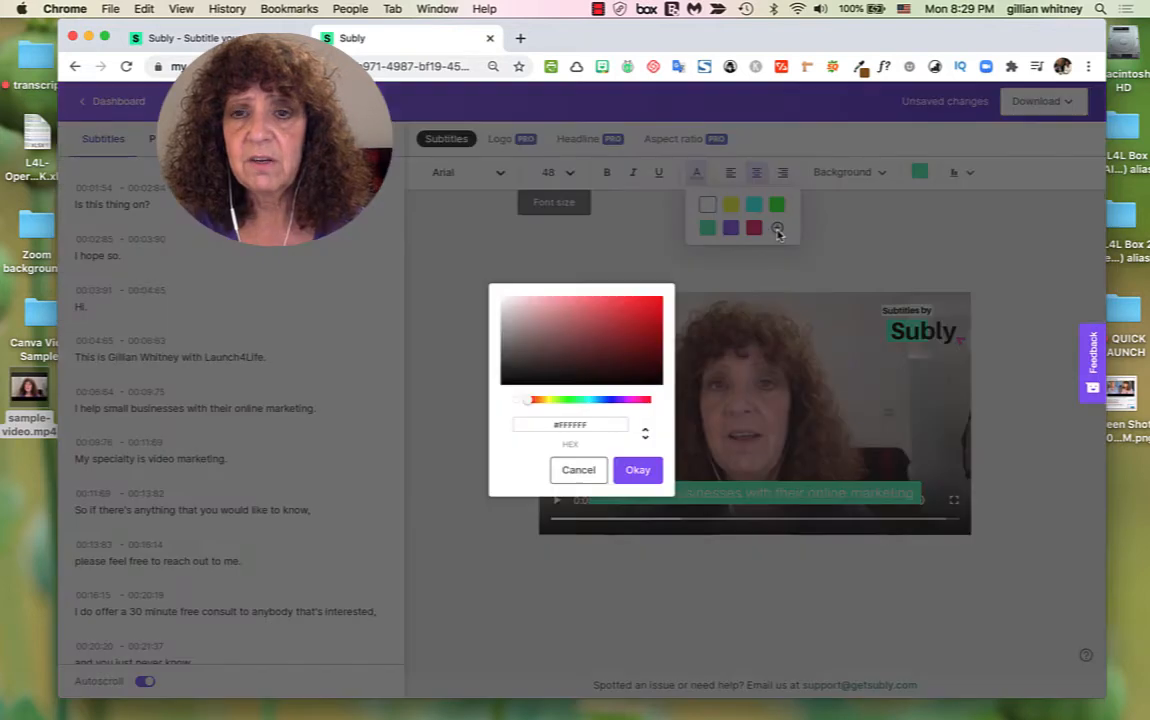
pyautogui.click(599, 424)
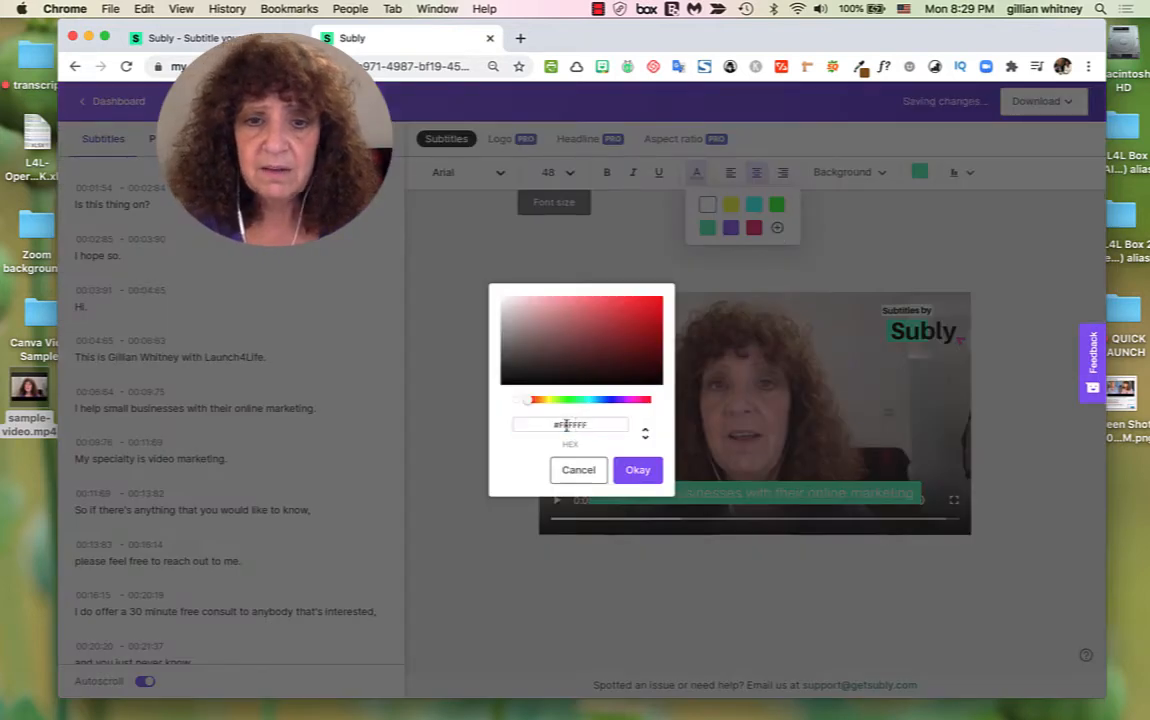
pyautogui.moveTo(558, 425); pyautogui.dragTo(618, 427)
pyautogui.press('BackSpace')
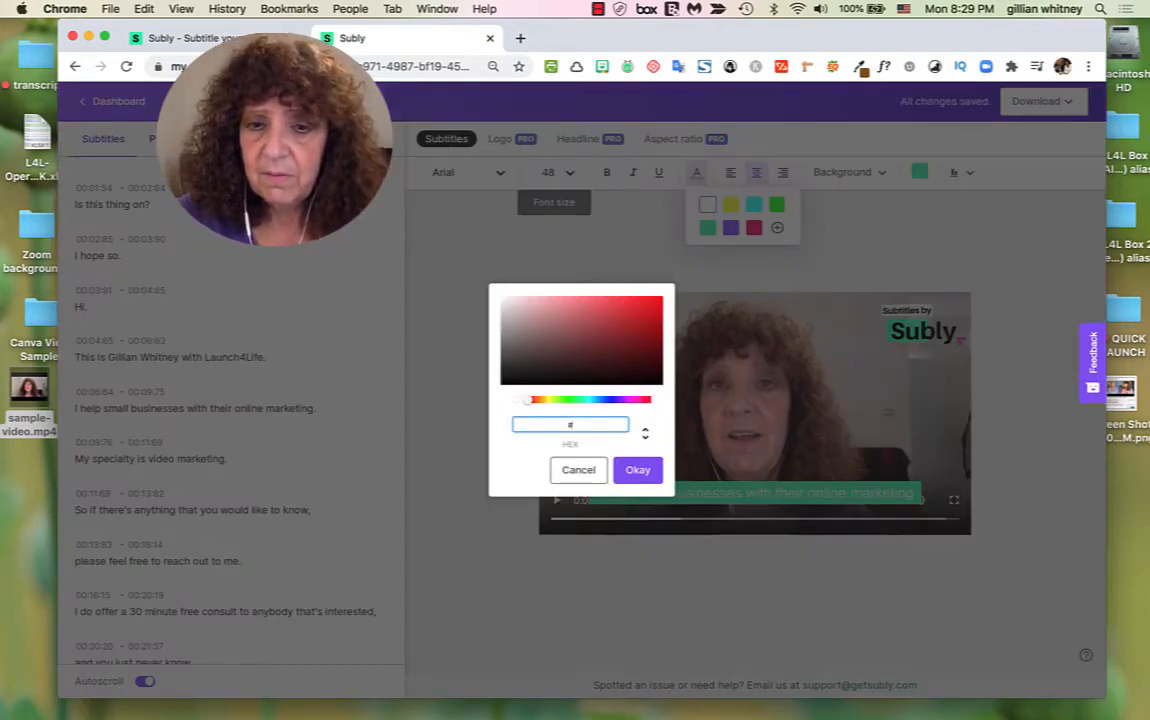
pyautogui.write('000000')
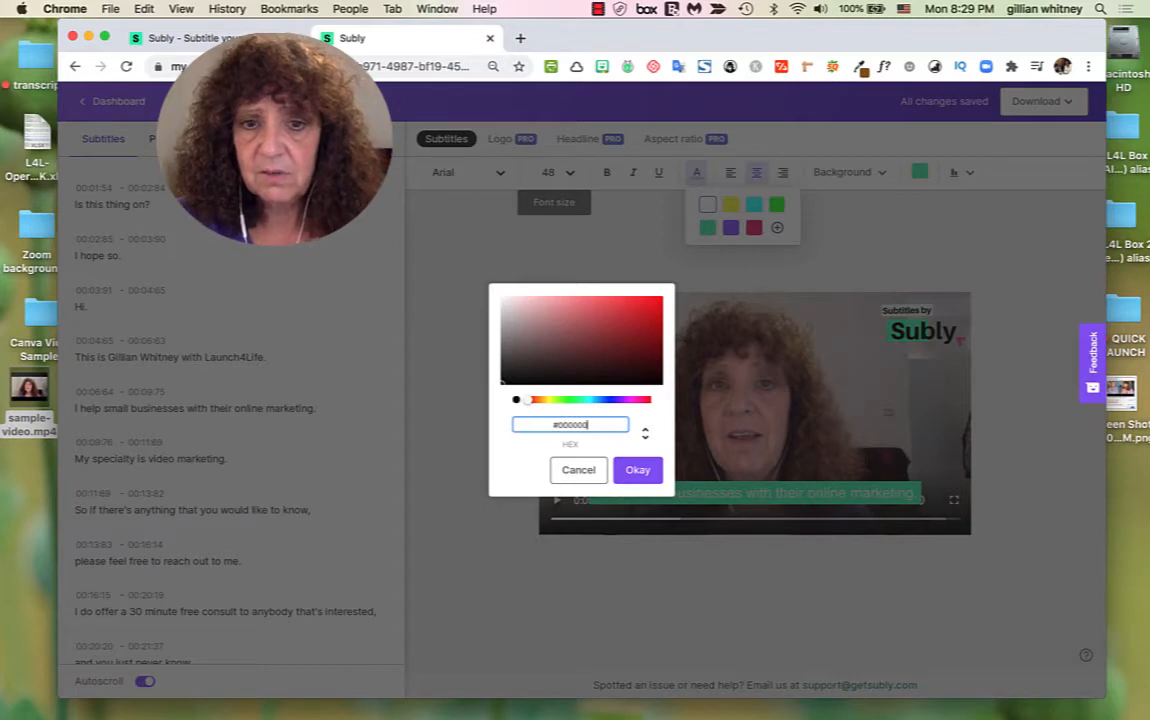
pyautogui.click(637, 470)
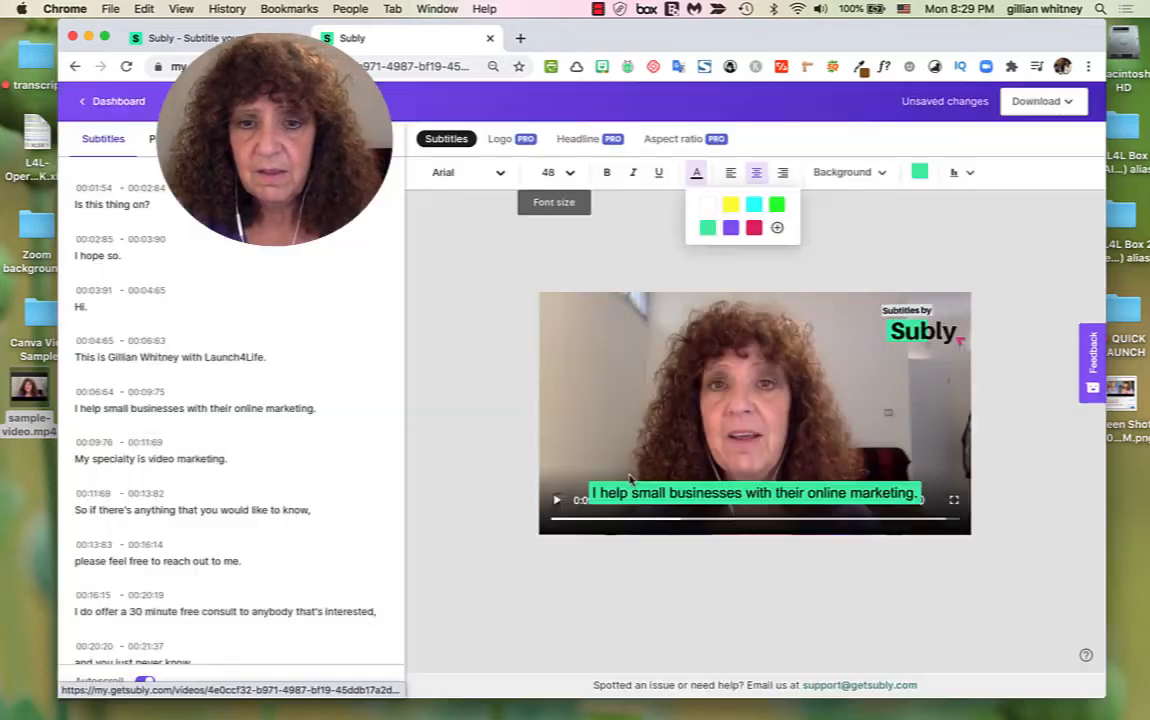
pyautogui.click(690, 613)
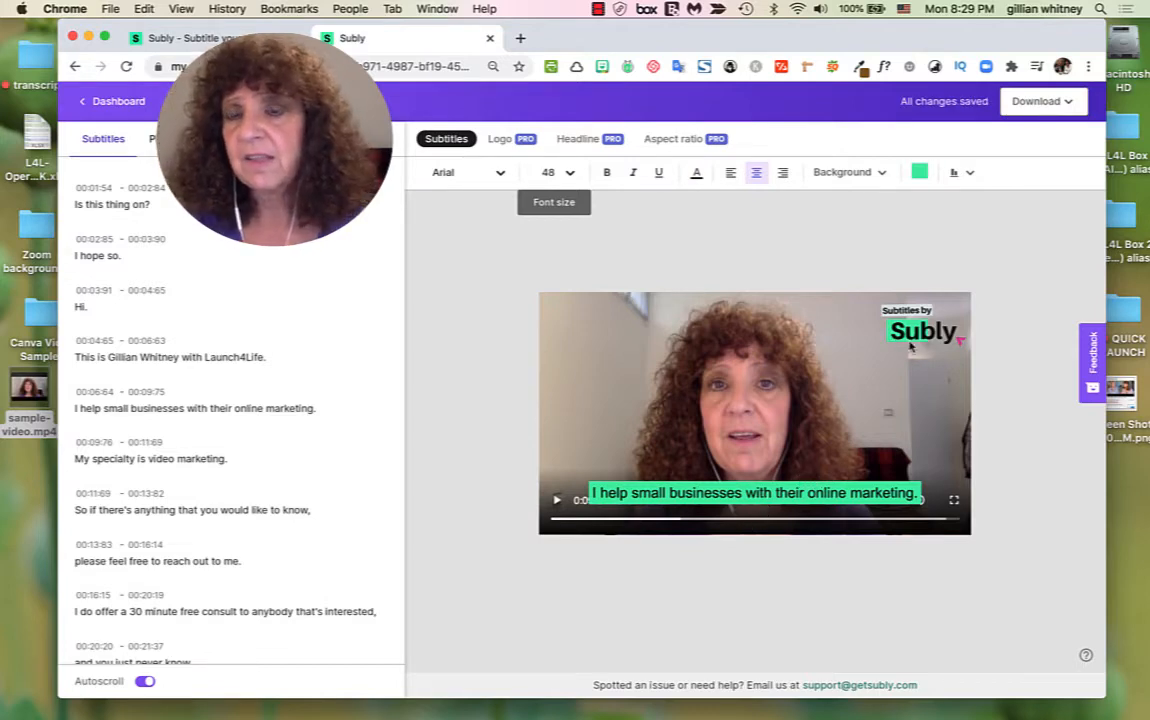
# Step: Change the subtitle background colour to pink-red and the font colour to white
pyautogui.click(919, 173)
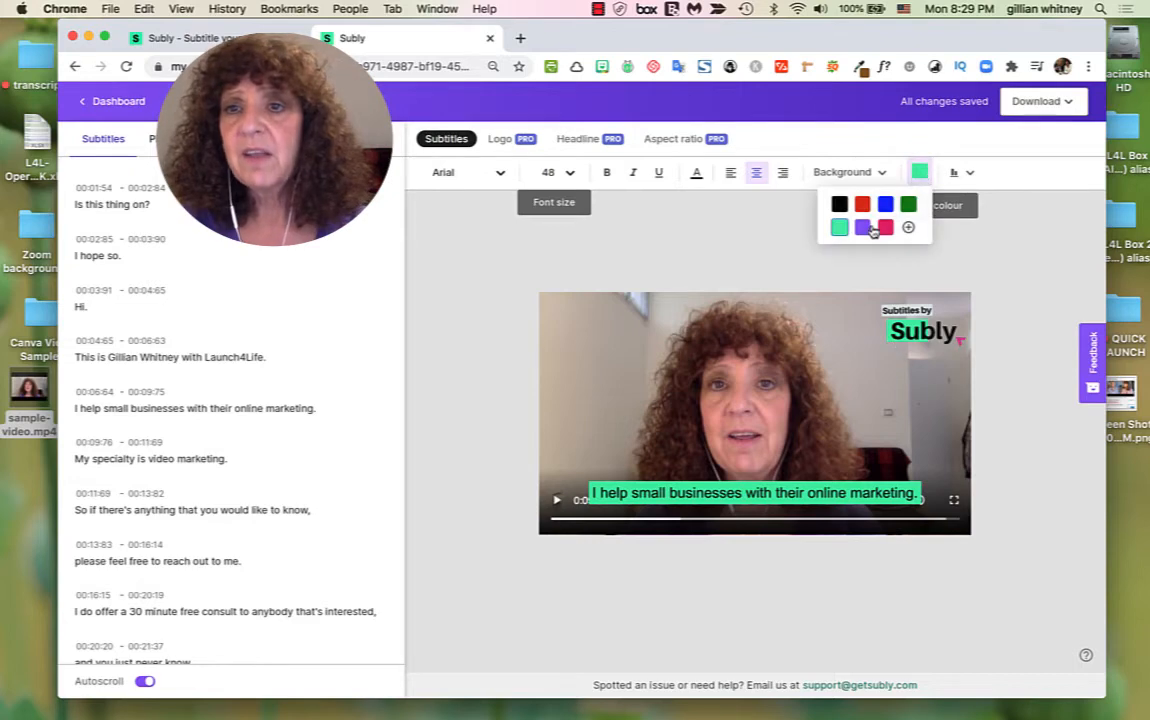
pyautogui.click(884, 229)
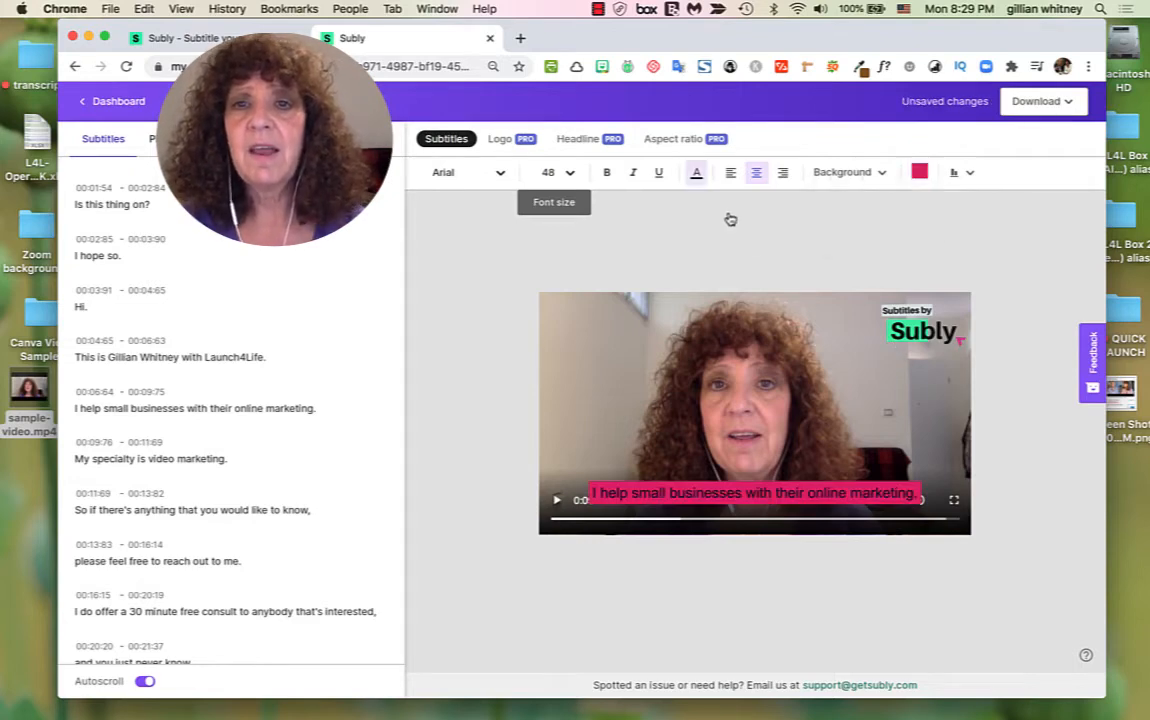
pyautogui.click(697, 172)
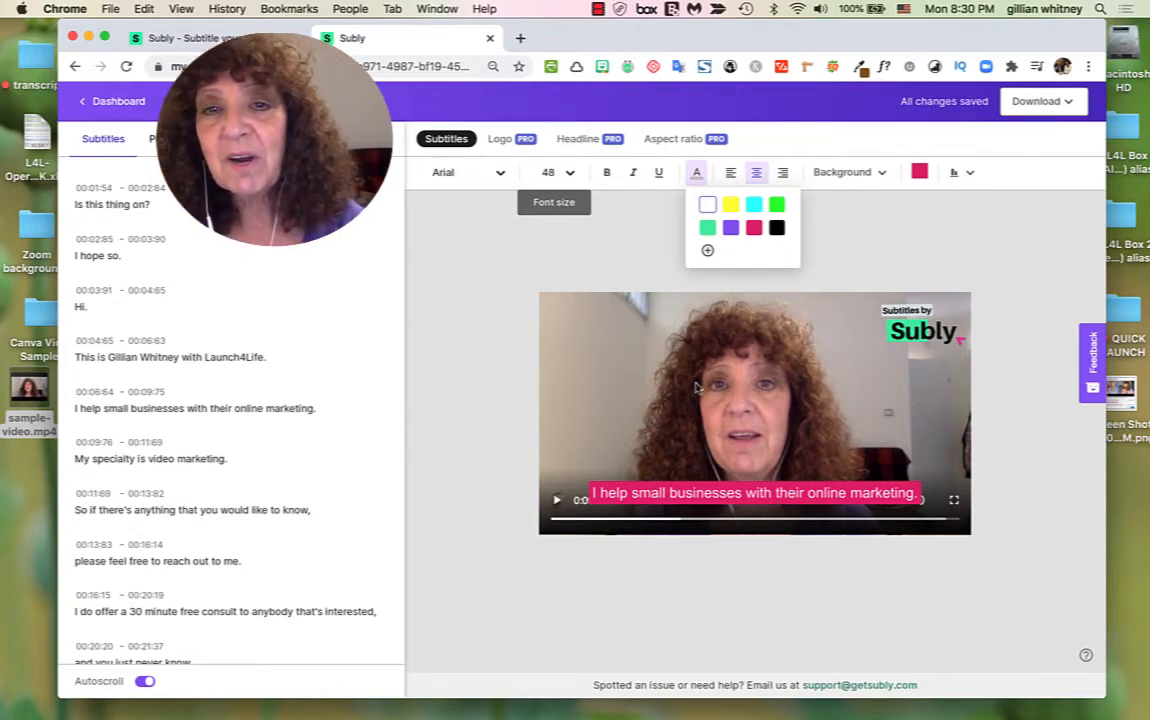
# Step: Try the bold, italic and underline text styles on the subtitles, and leave them all switched off
pyautogui.click(610, 173)
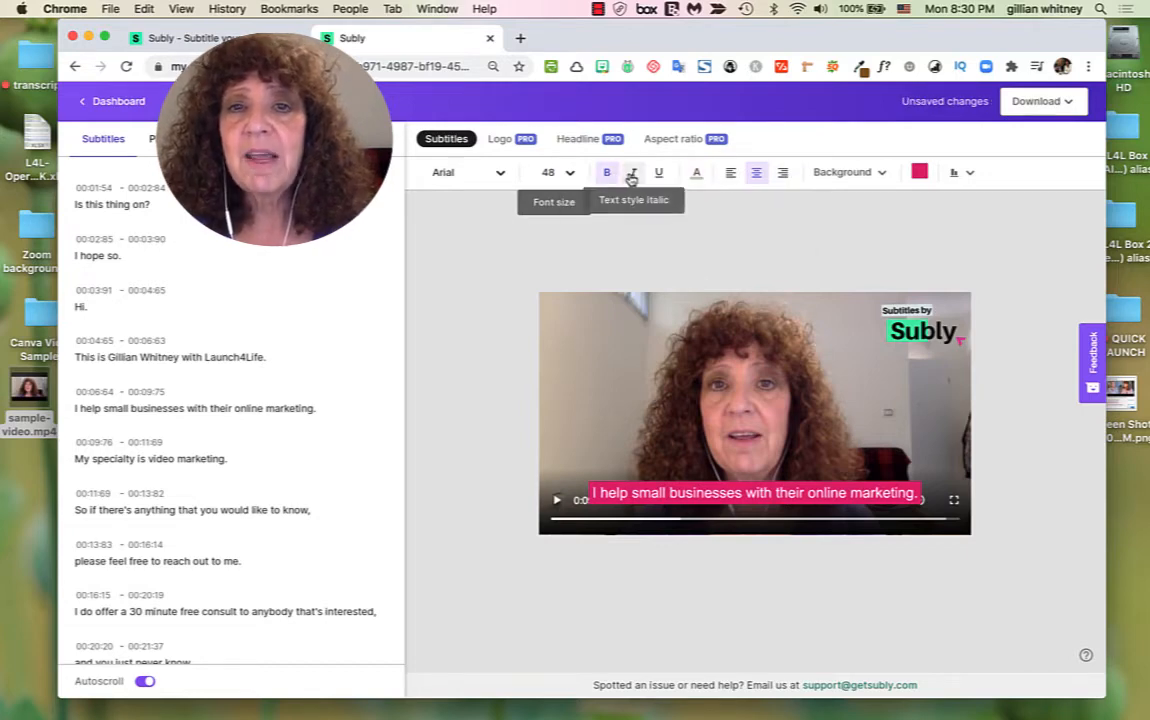
pyautogui.click(635, 176)
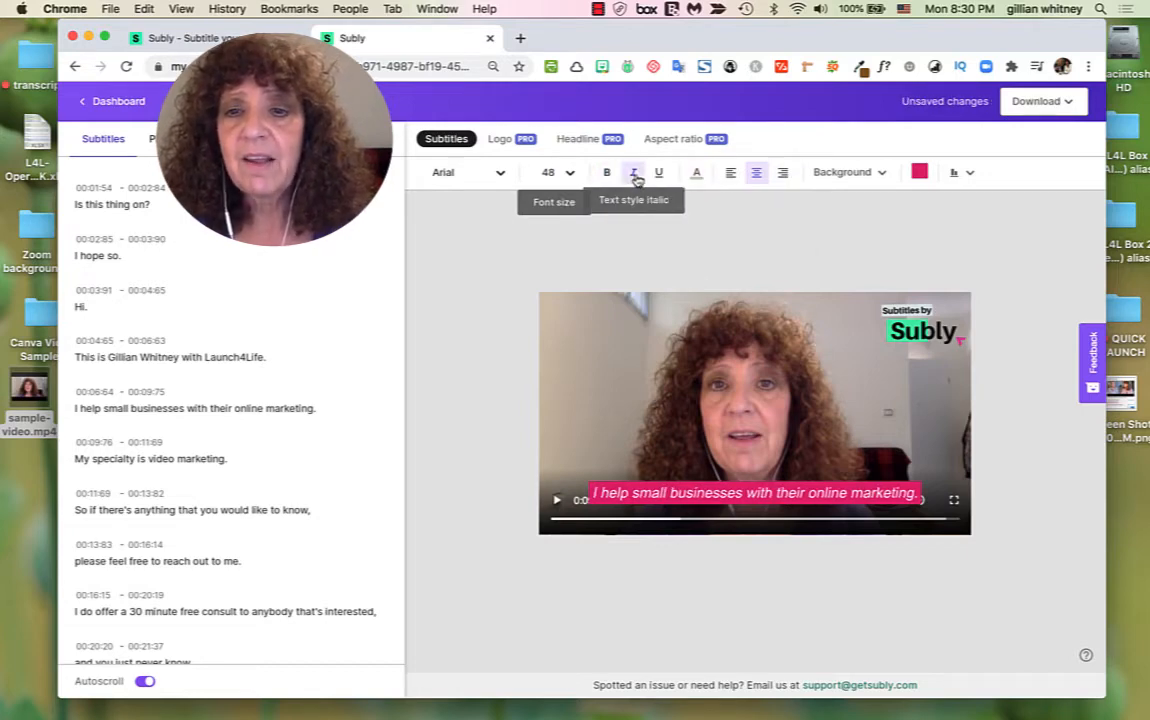
pyautogui.click(657, 175)
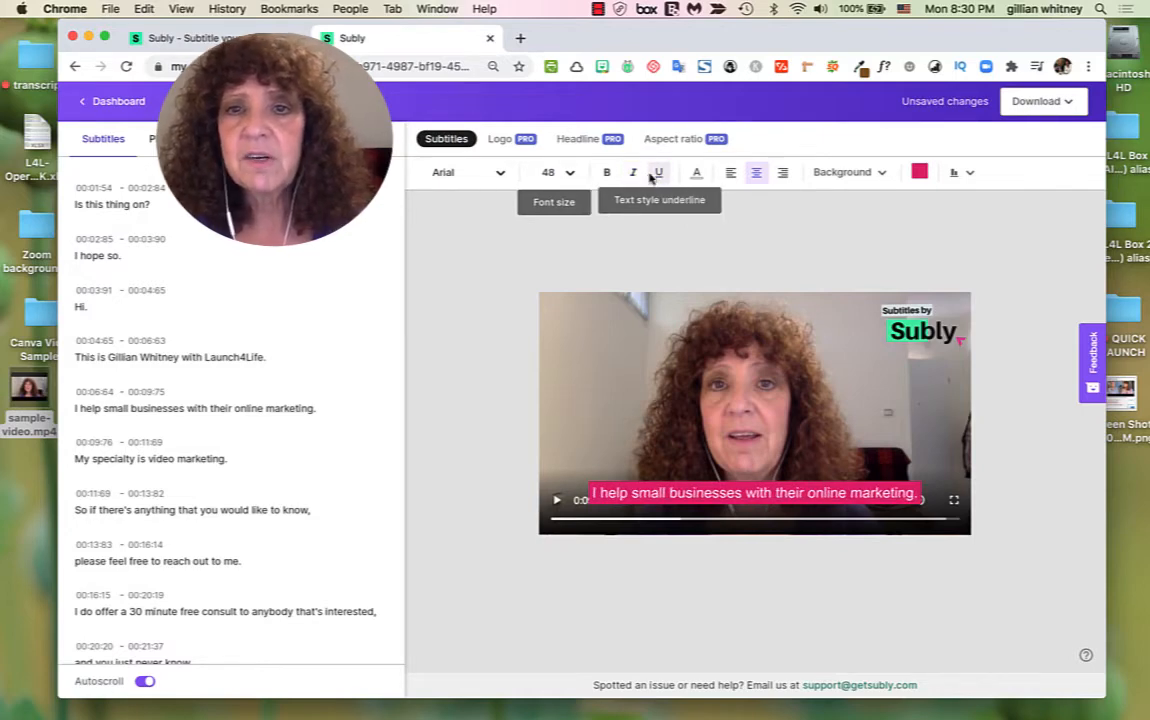
pyautogui.click(653, 176)
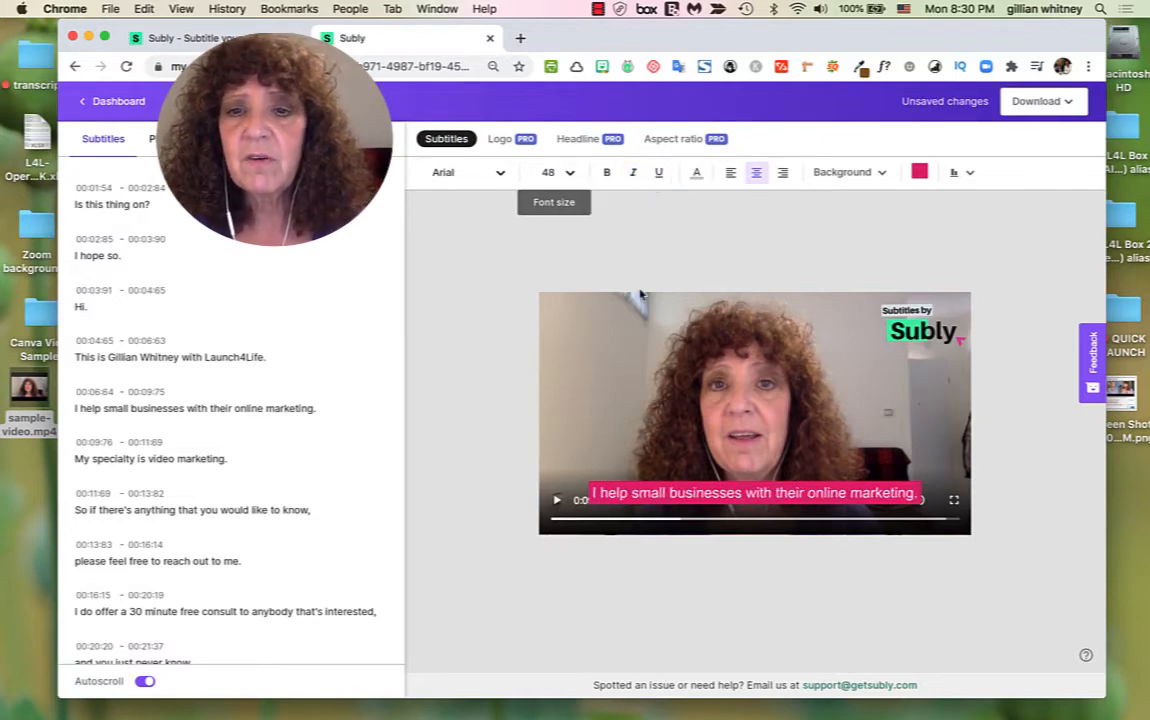
# Step: Try the Alegreya font on the subtitles, and switch them back to Arial
pyautogui.click(500, 174)
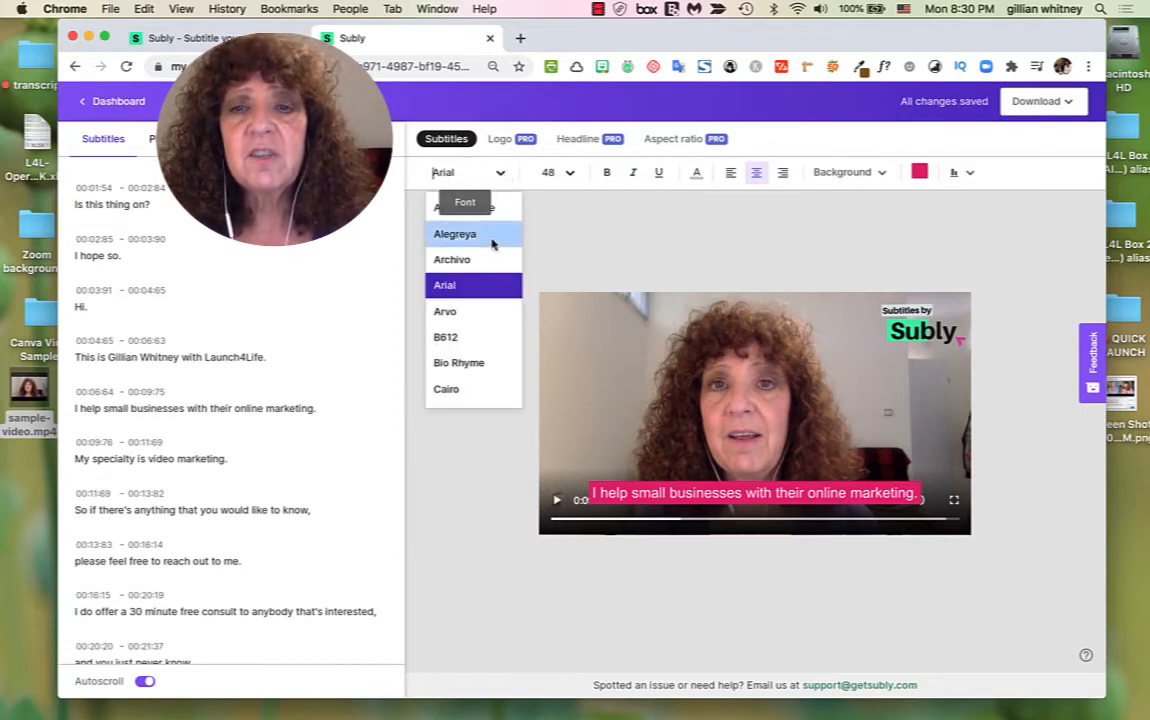
pyautogui.click(494, 236)
pyautogui.click(500, 174)
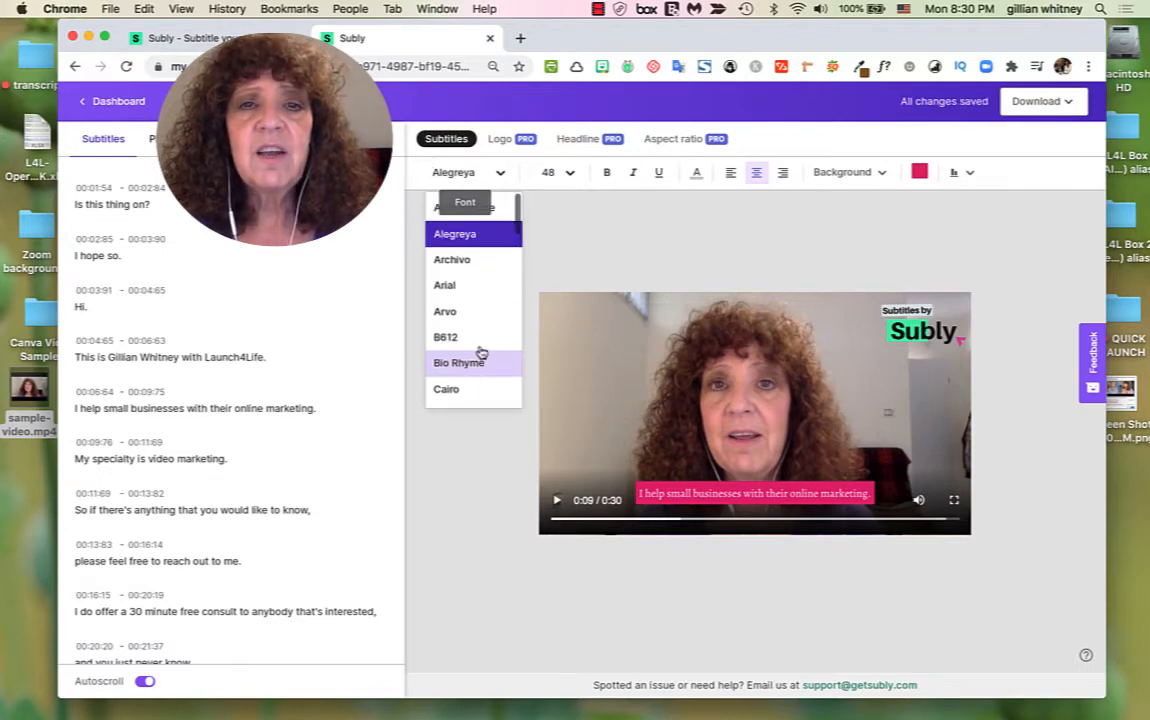
pyautogui.click(467, 287)
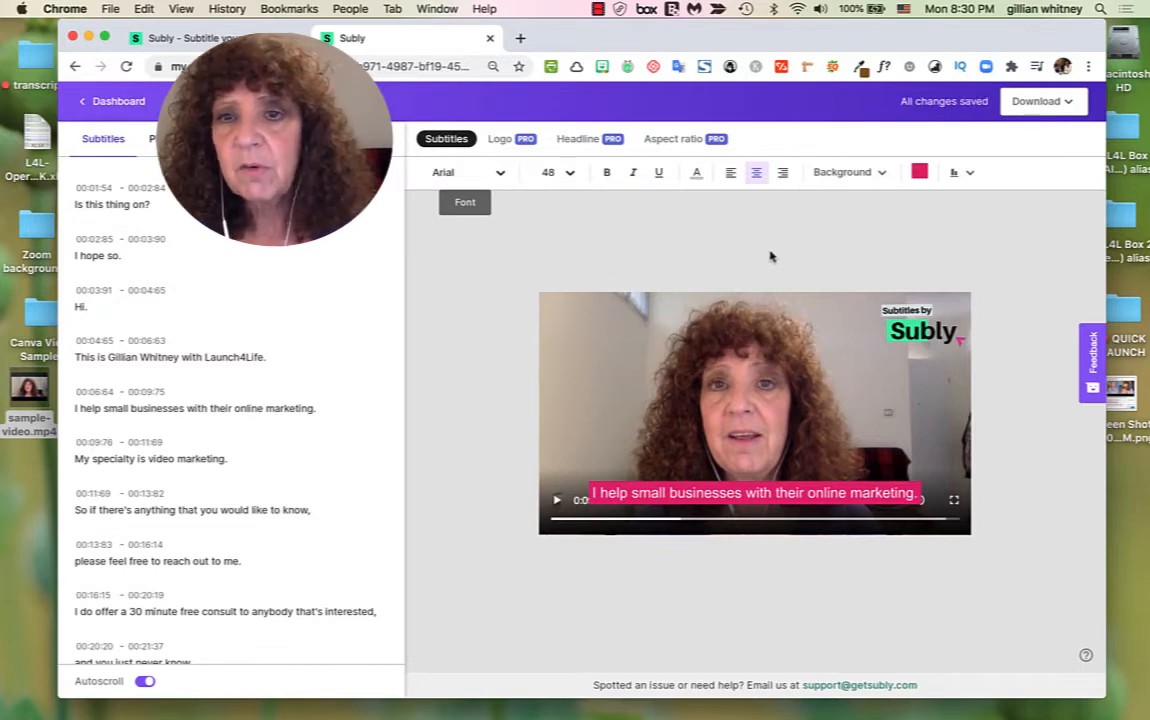
# Step: Try left and right text alignment on the subtitles, and return them to centre alignment
pyautogui.click(731, 173)
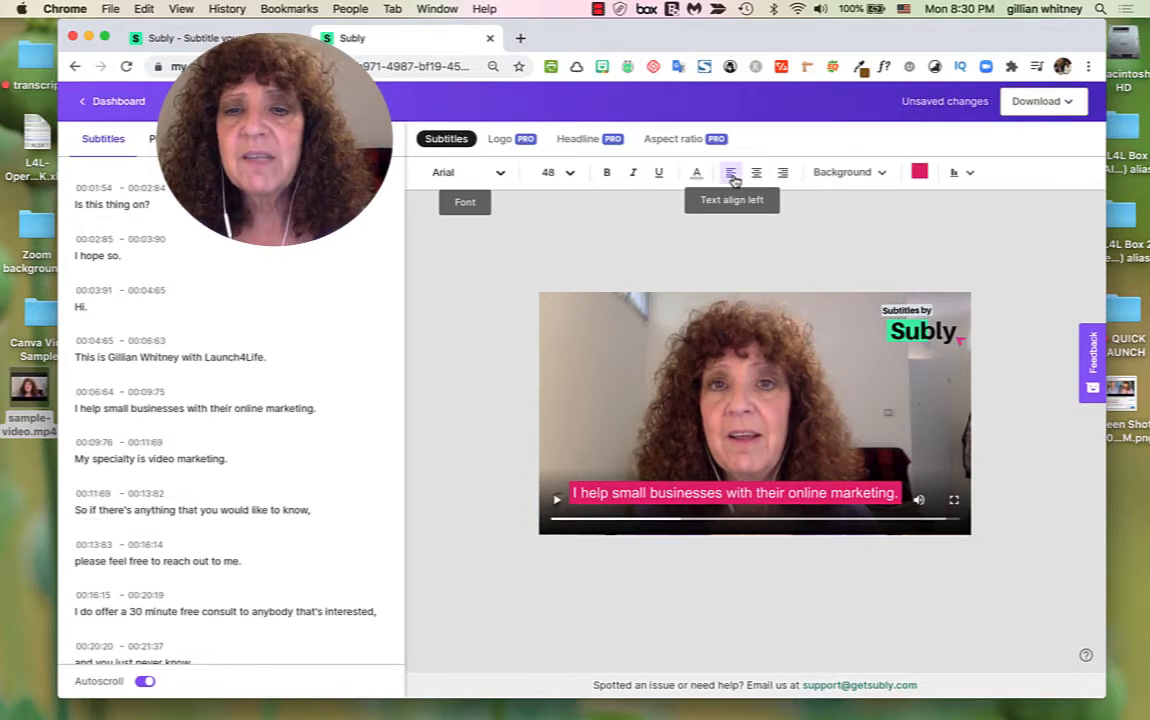
pyautogui.click(756, 174)
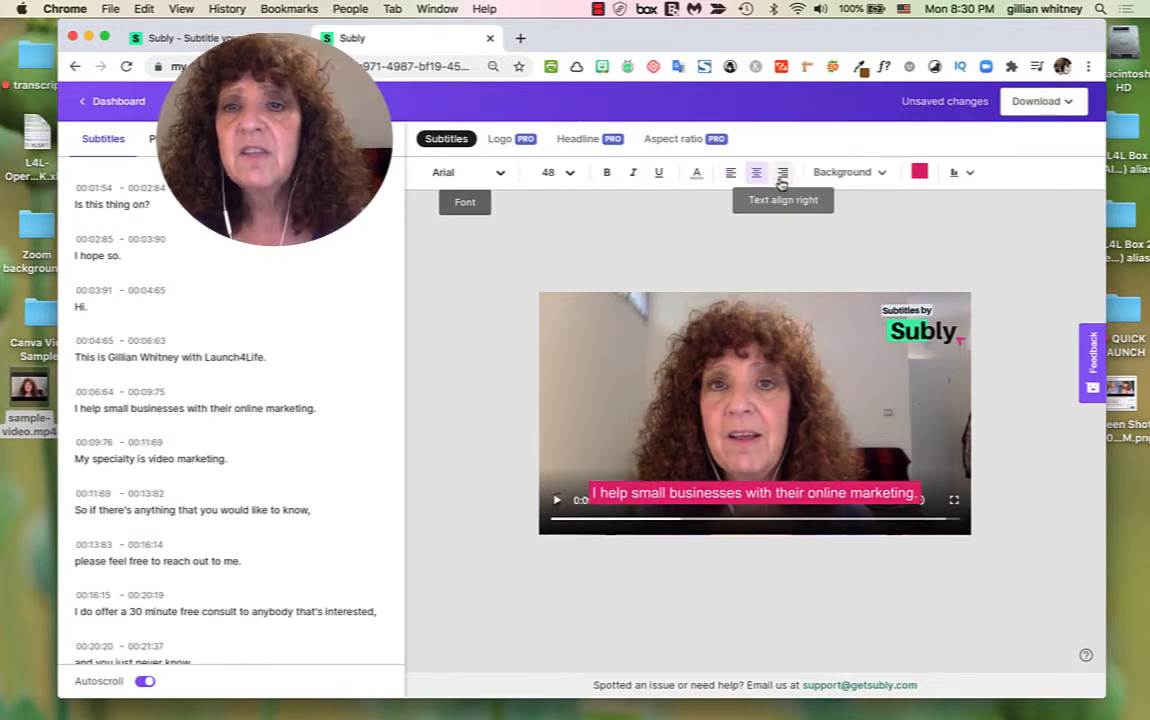
pyautogui.click(783, 176)
pyautogui.click(756, 174)
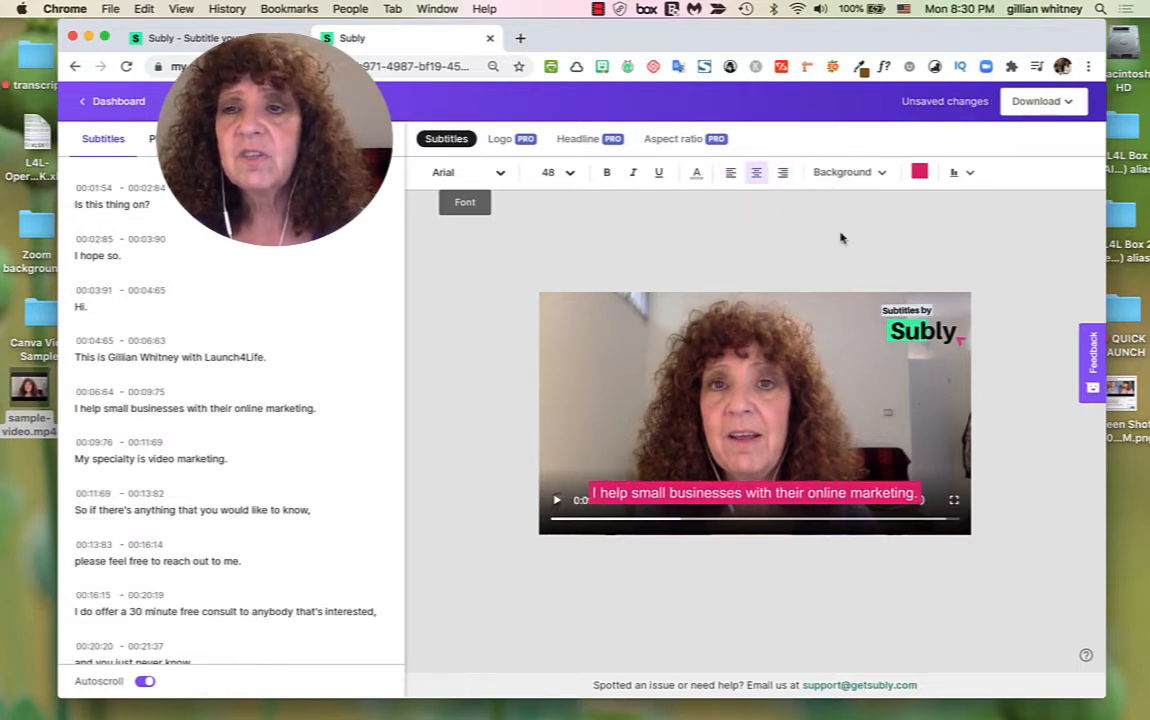
# Step: Try the Middle and Top positions for the subtitles on the video, and return them to Bottom
pyautogui.click(972, 176)
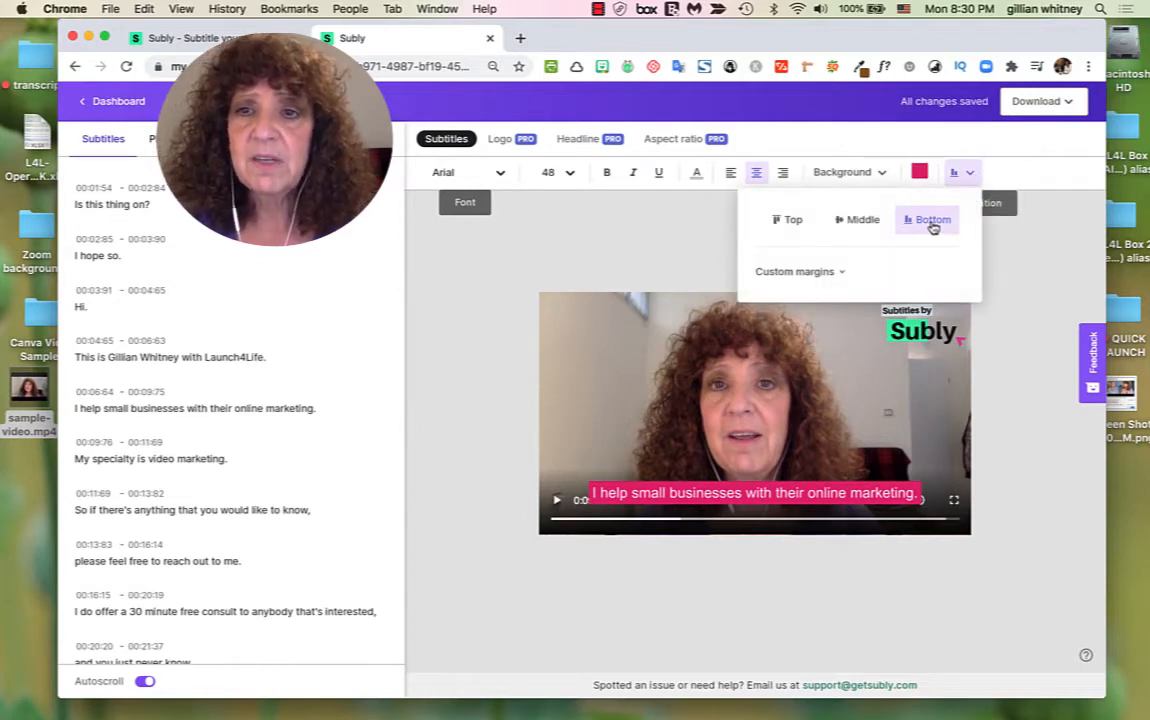
pyautogui.click(864, 221)
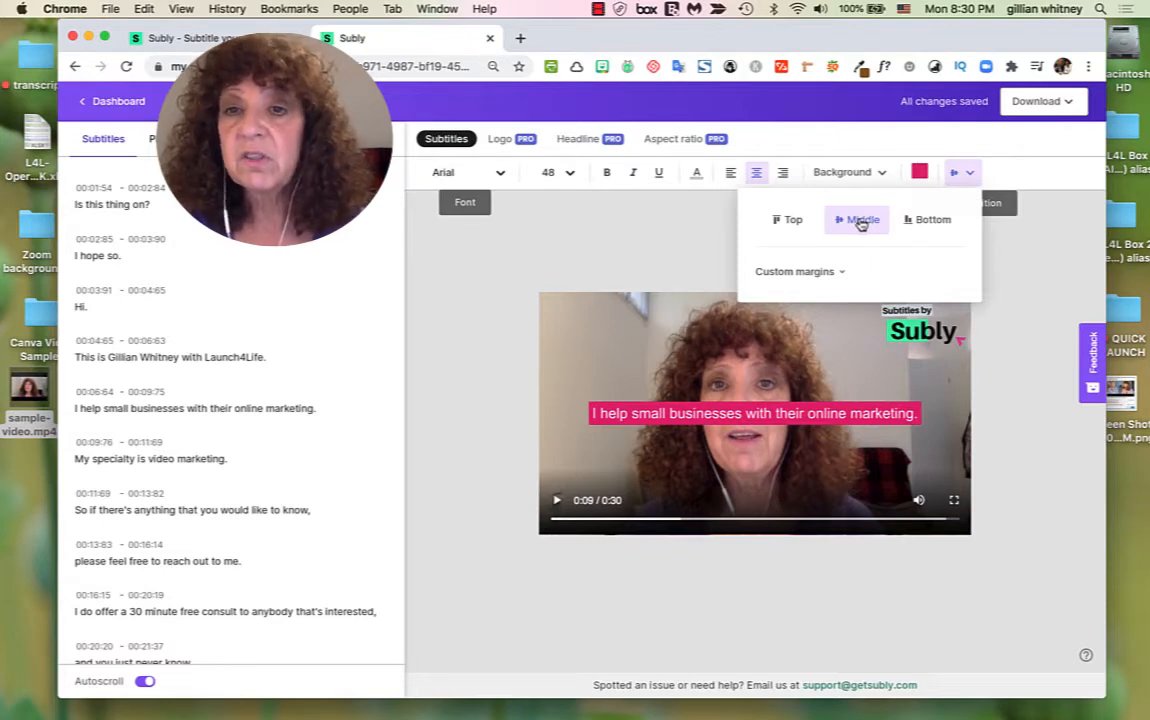
pyautogui.click(795, 224)
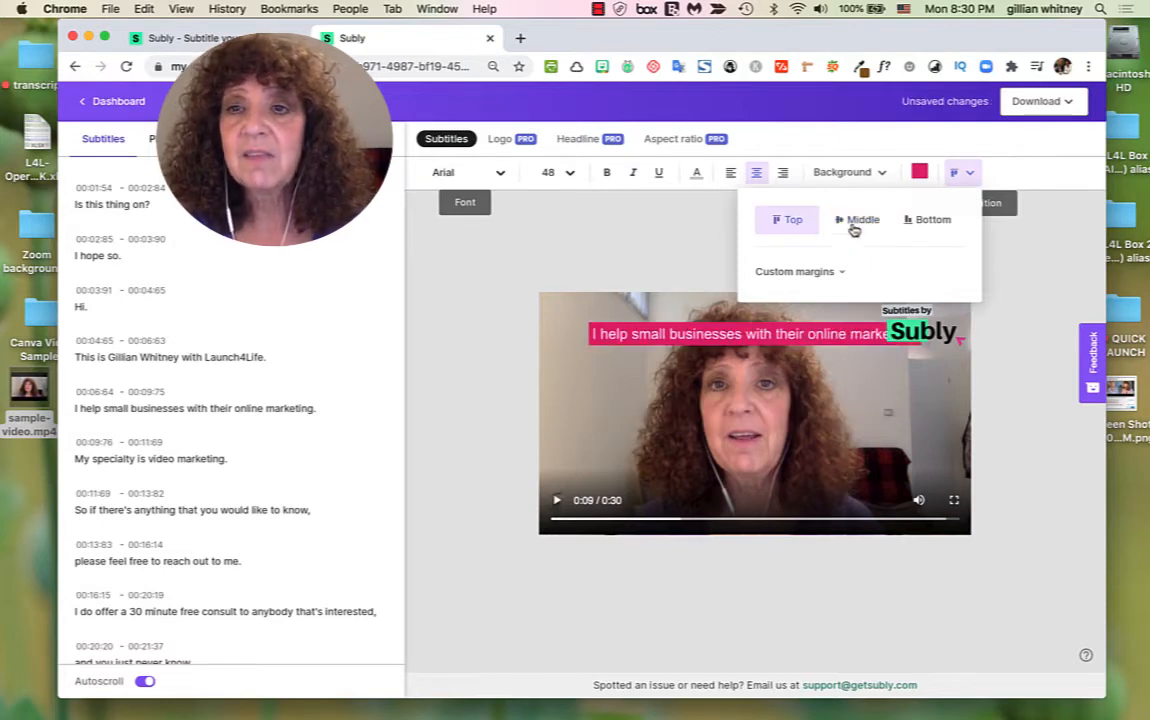
pyautogui.click(929, 223)
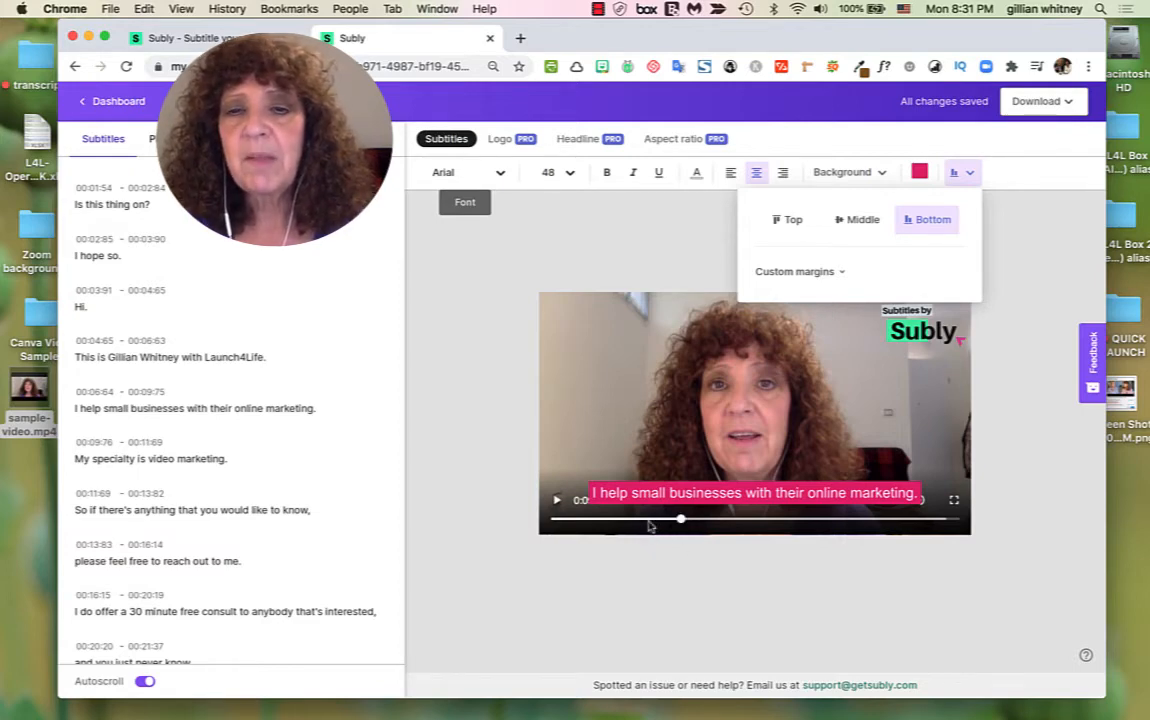
# Step: Expand the custom margins for the subtitle position and set the bottom margin to 60 px
pyautogui.click(841, 274)
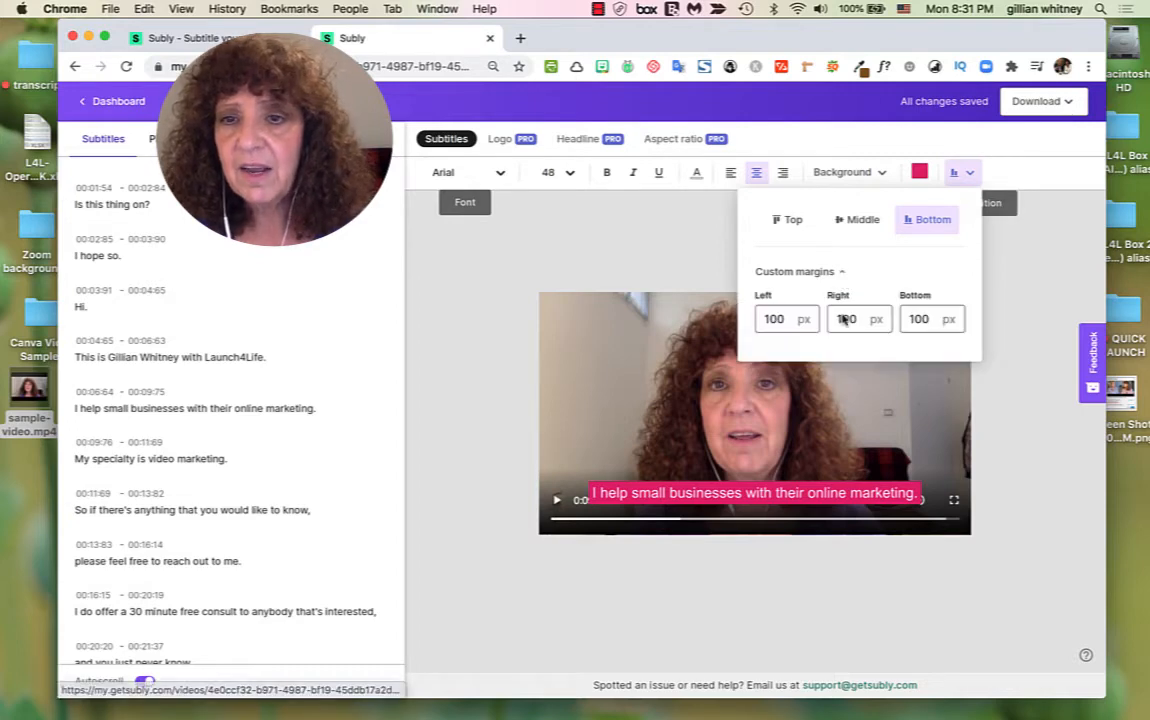
pyautogui.moveTo(916, 318); pyautogui.dragTo(907, 318)
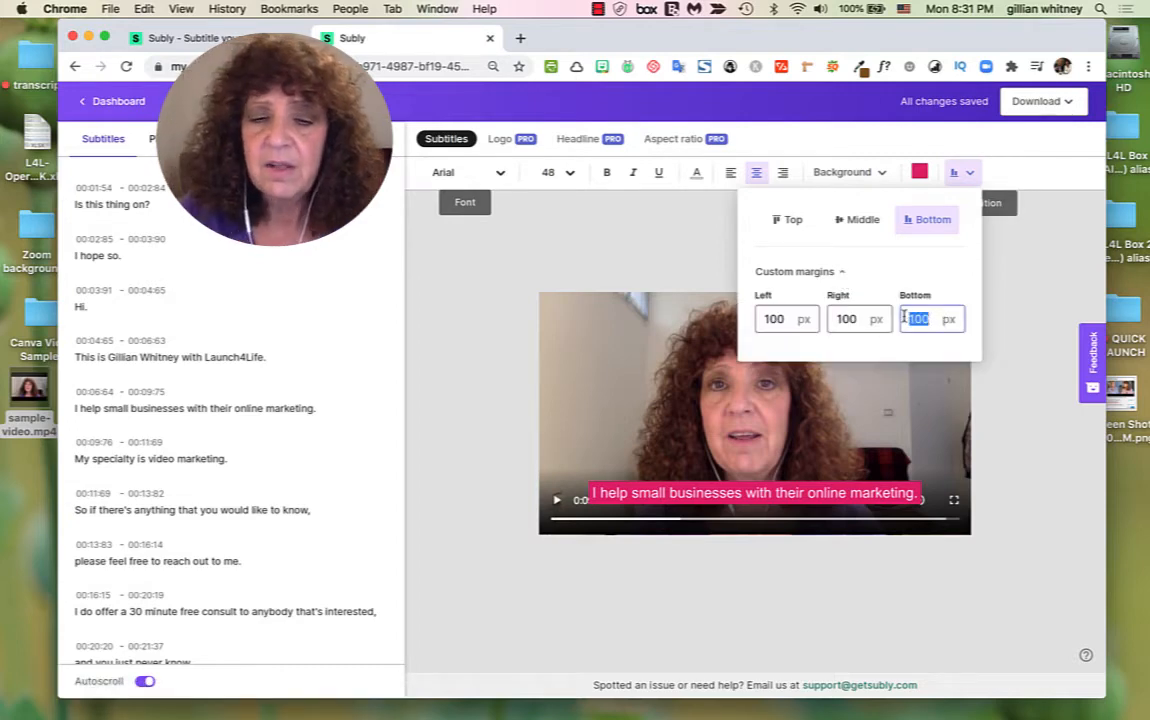
pyautogui.write('60')
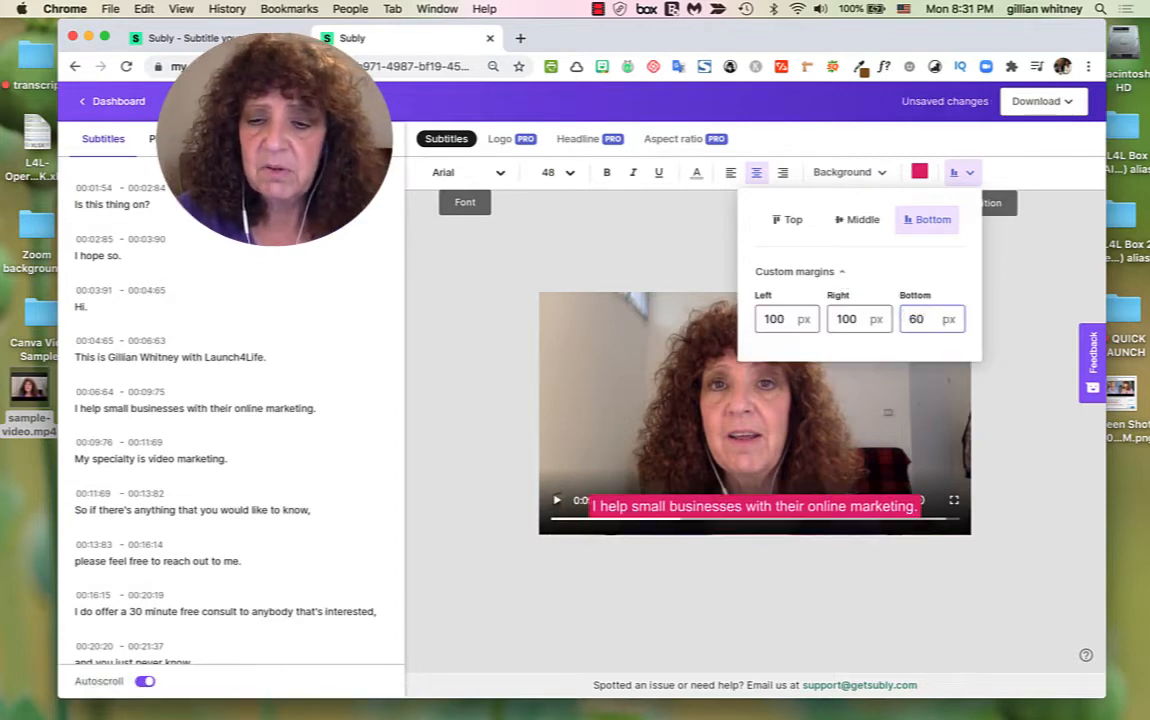
pyautogui.click(880, 580)
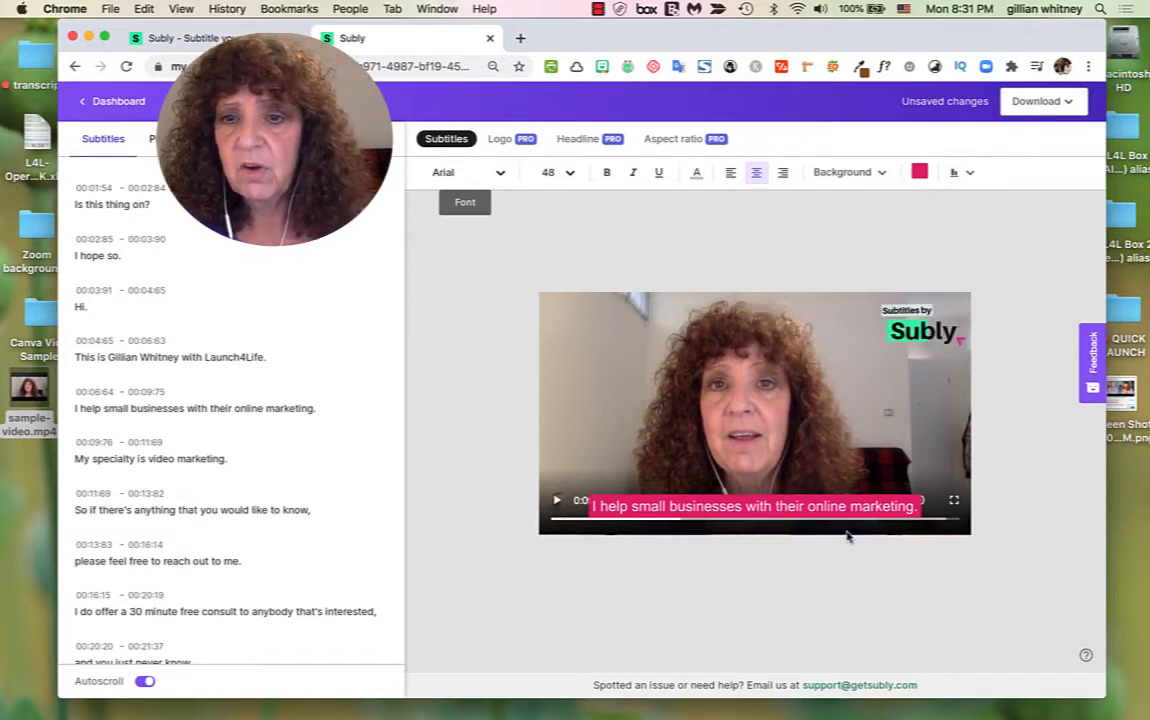
# Step: Try bottom margins of 30 px and 40 px for the subtitles
pyautogui.click(975, 182)
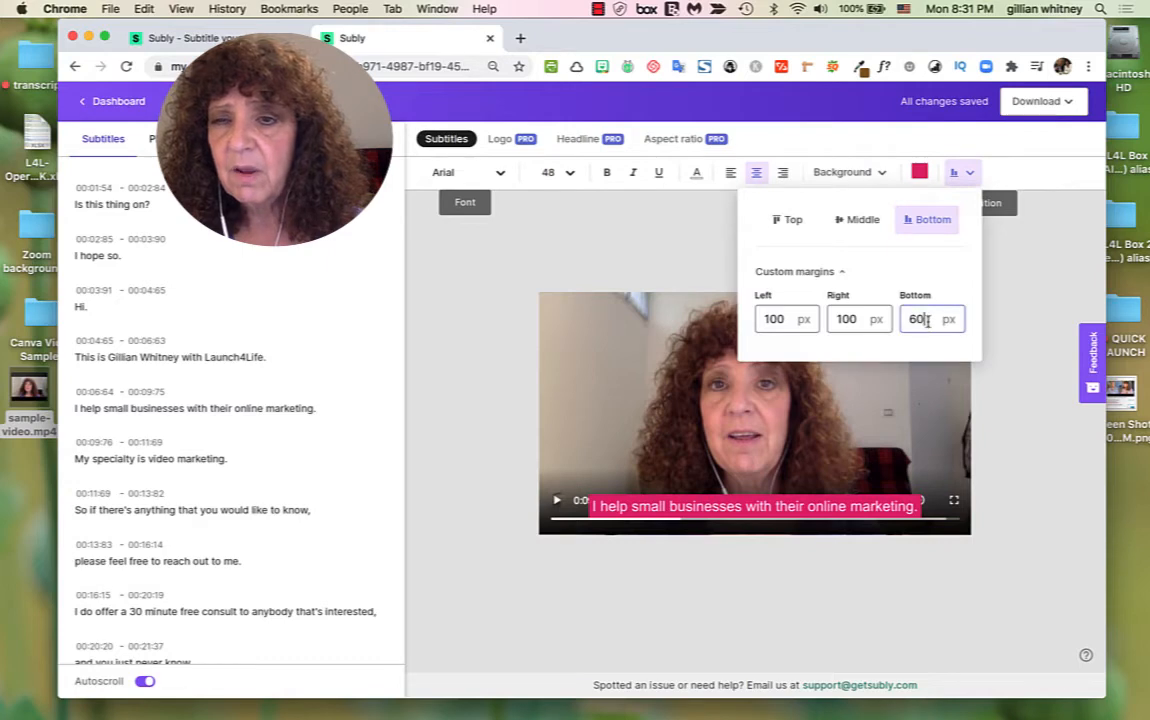
pyautogui.moveTo(927, 321); pyautogui.dragTo(893, 324)
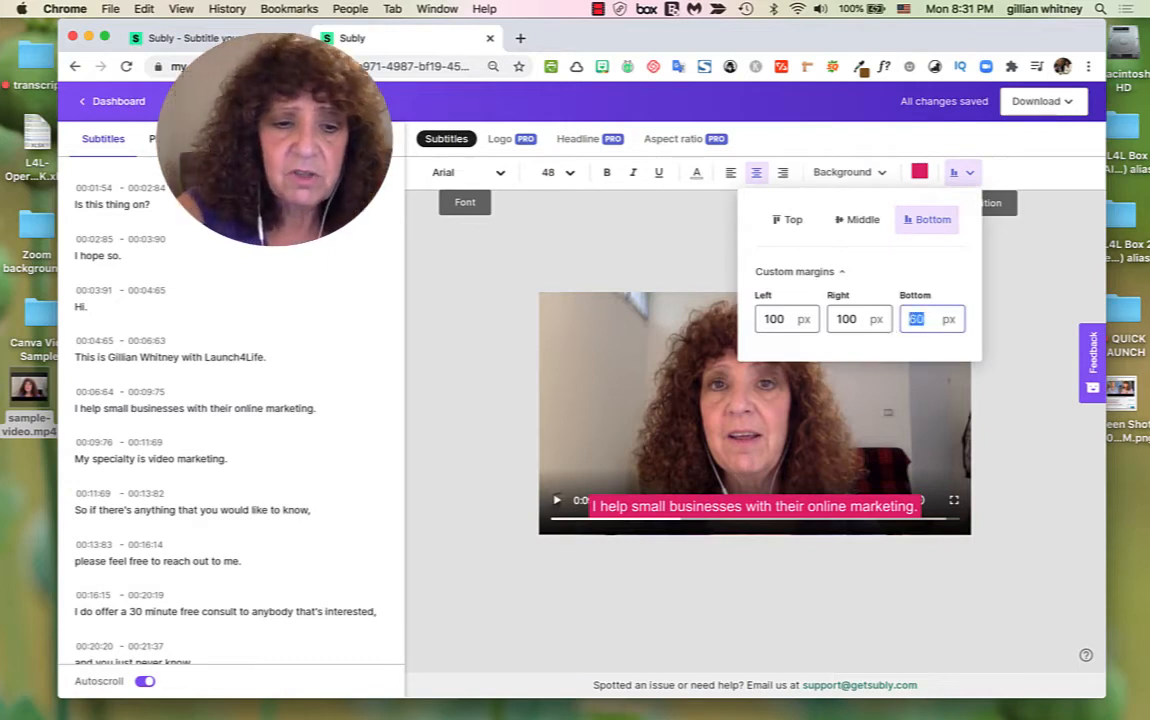
pyautogui.write('3')
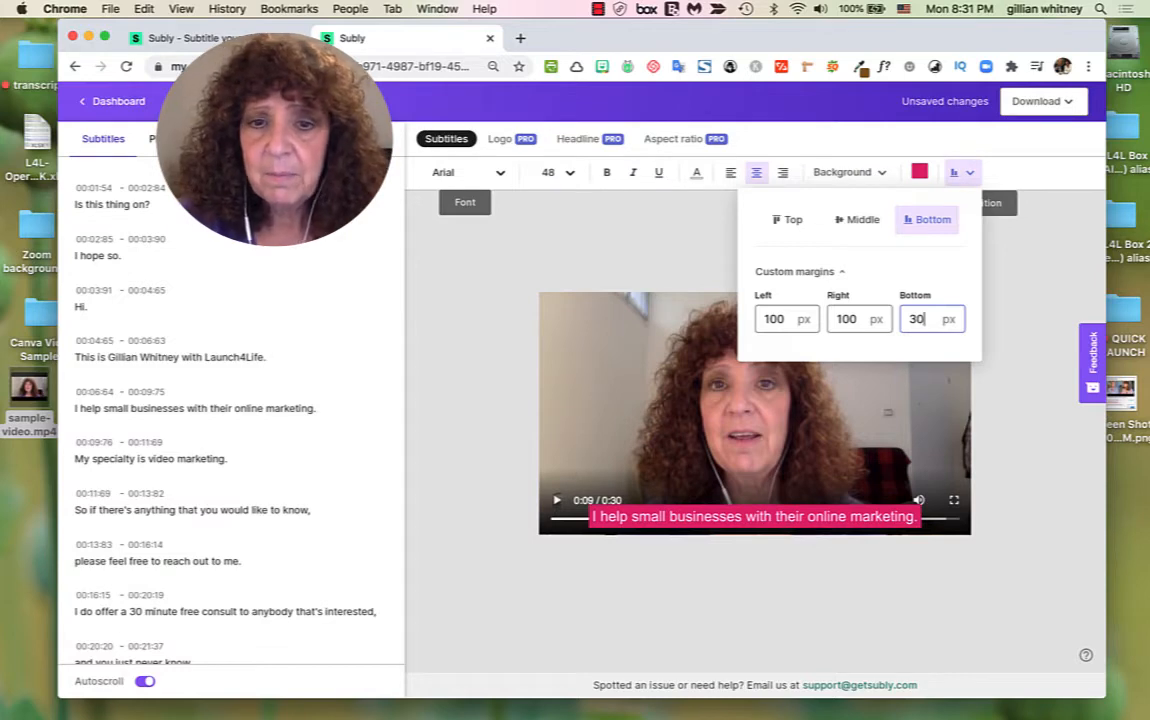
pyautogui.press('BackSpace')
pyautogui.press('BackSpace')
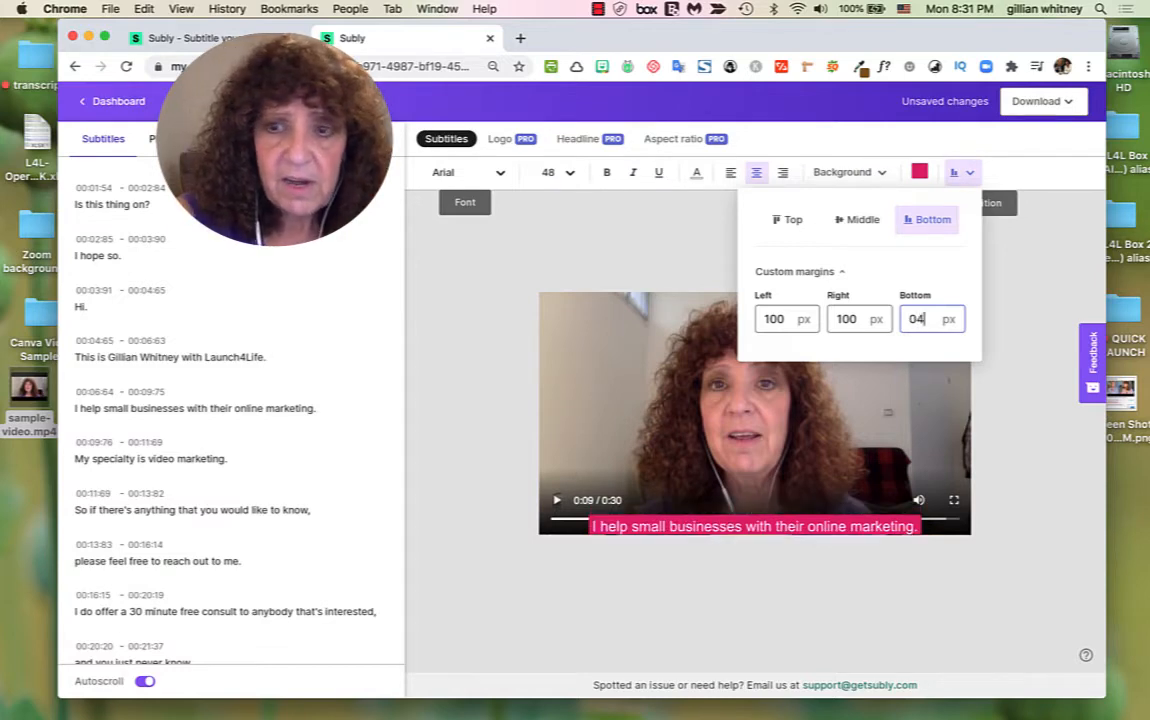
pyautogui.write('4')
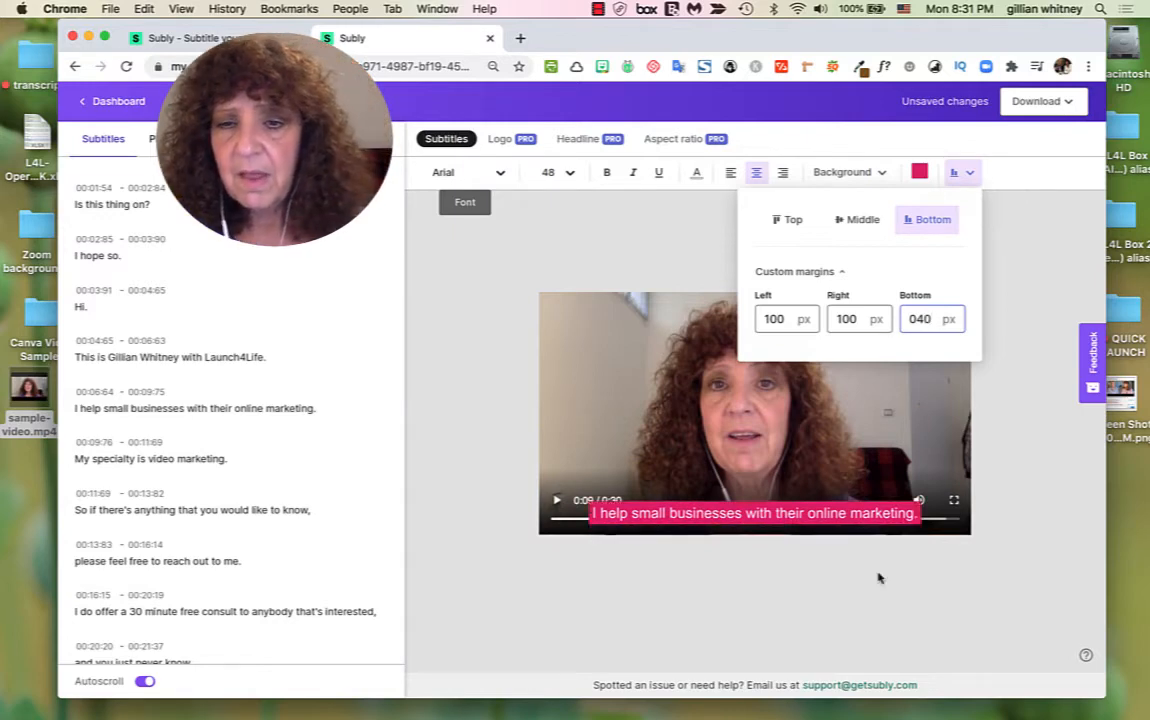
pyautogui.click(782, 606)
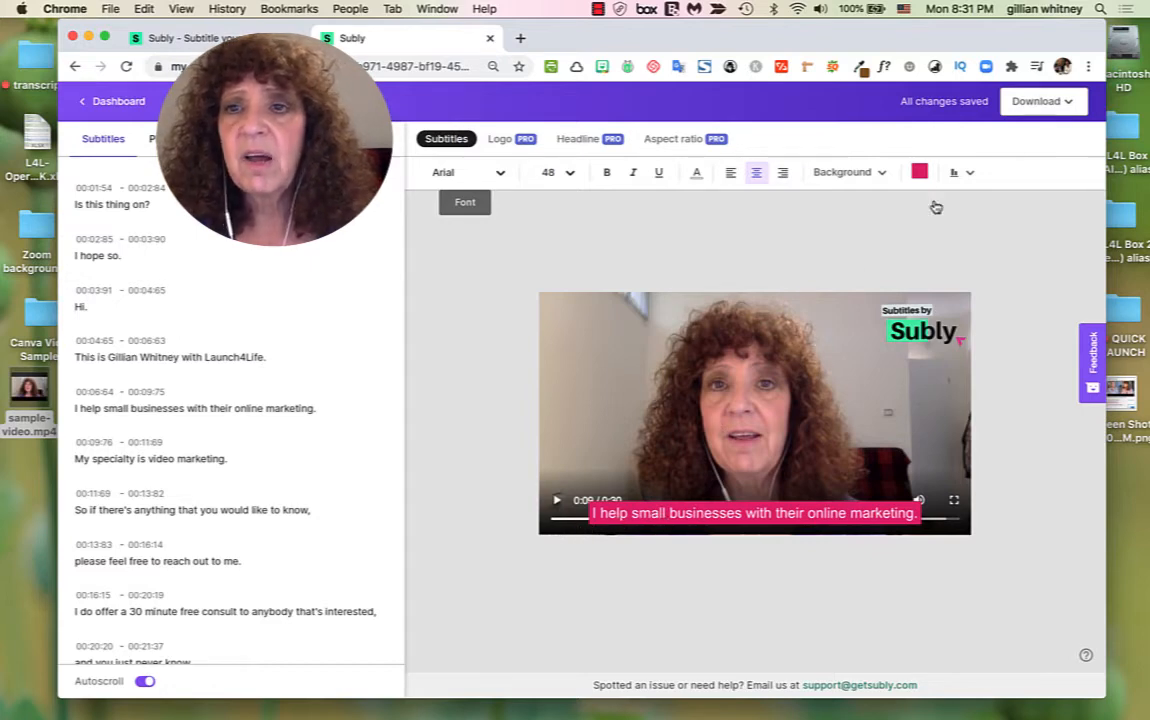
# Step: Set the subtitles' bottom margin back to 60 px
pyautogui.click(964, 176)
pyautogui.click(950, 318)
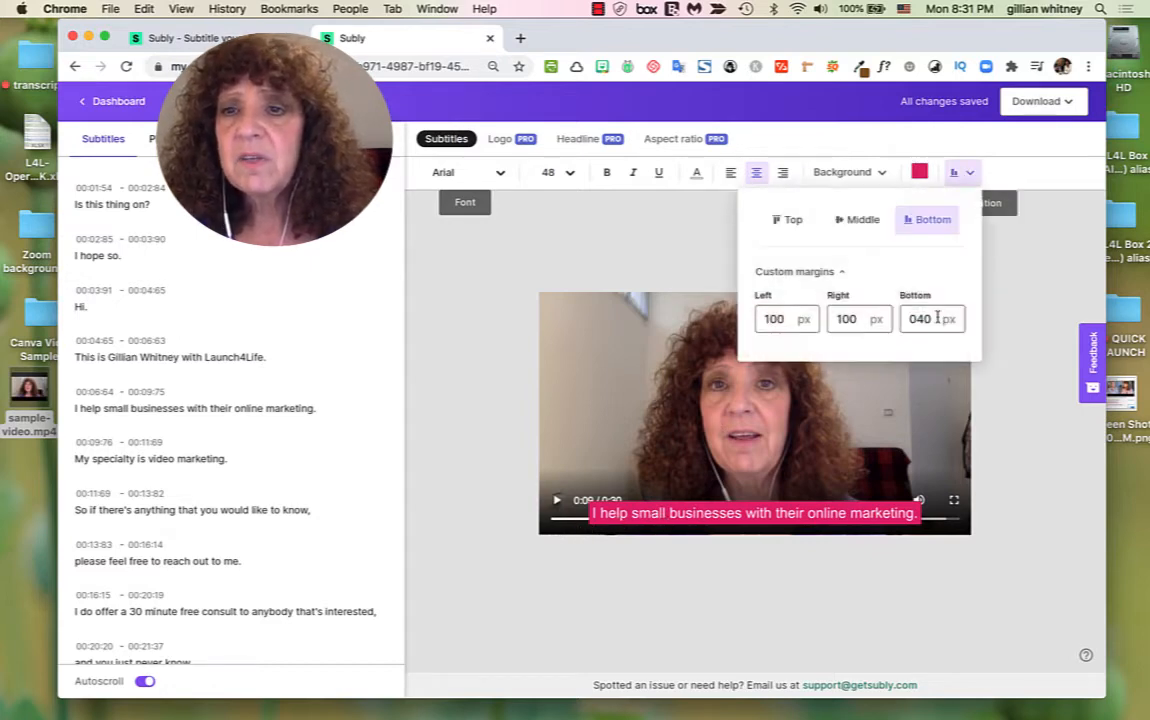
pyautogui.doubleClick(942, 320)
pyautogui.write('60')
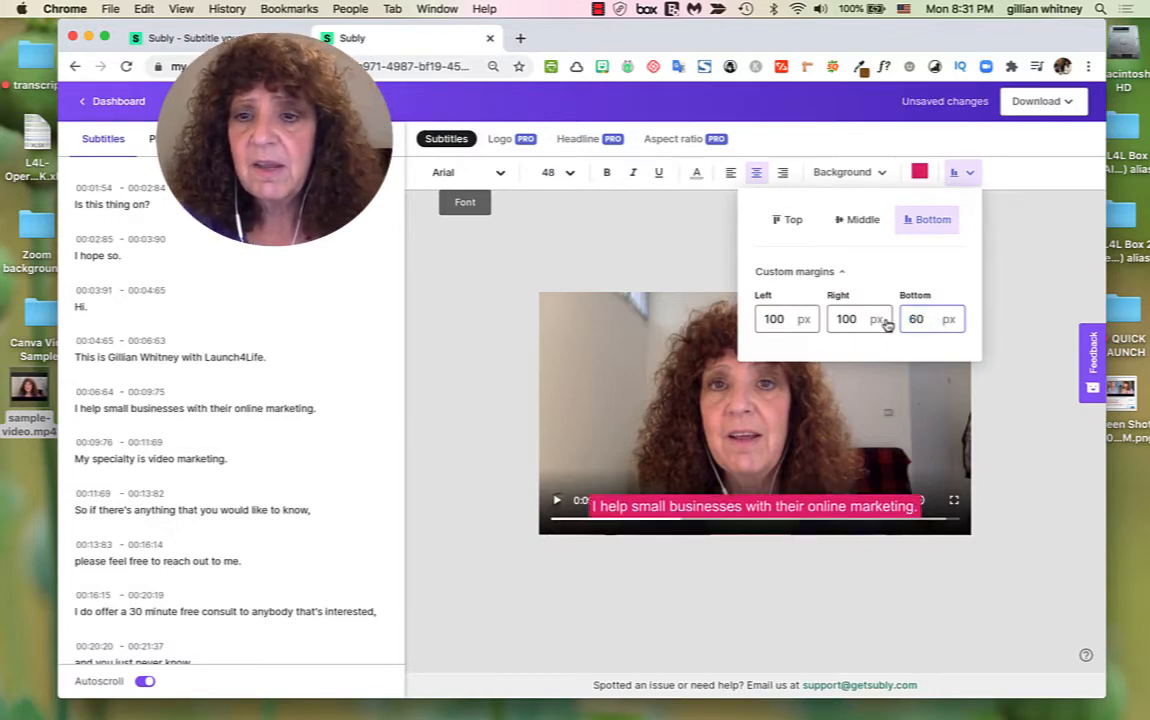
pyautogui.click(868, 588)
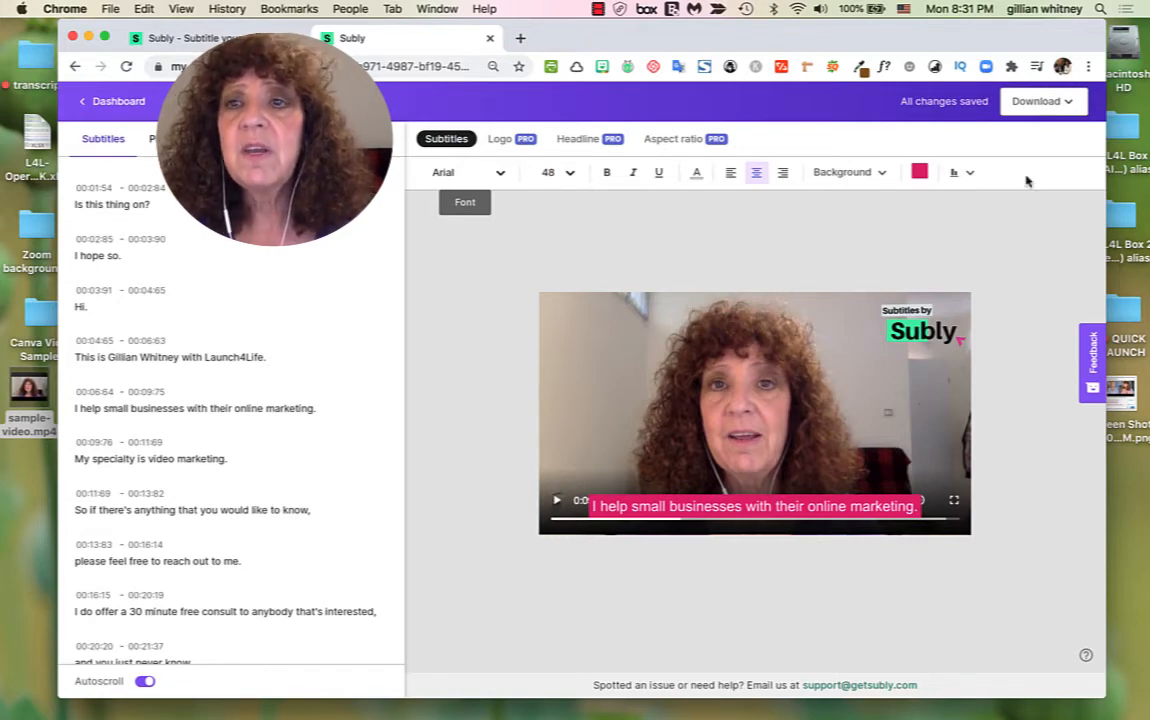
# Step: Download the video with subtitles in the 16:9 Landscape (Original) format, leaving out the SRT file
pyautogui.click(1068, 103)
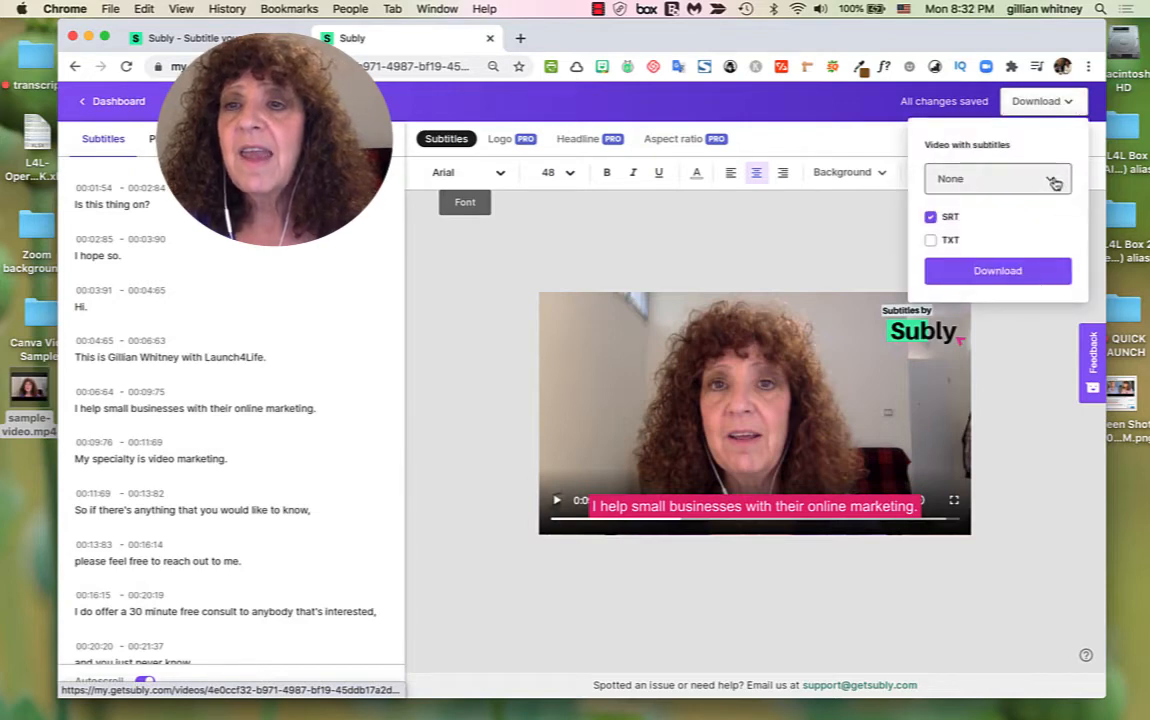
pyautogui.click(931, 217)
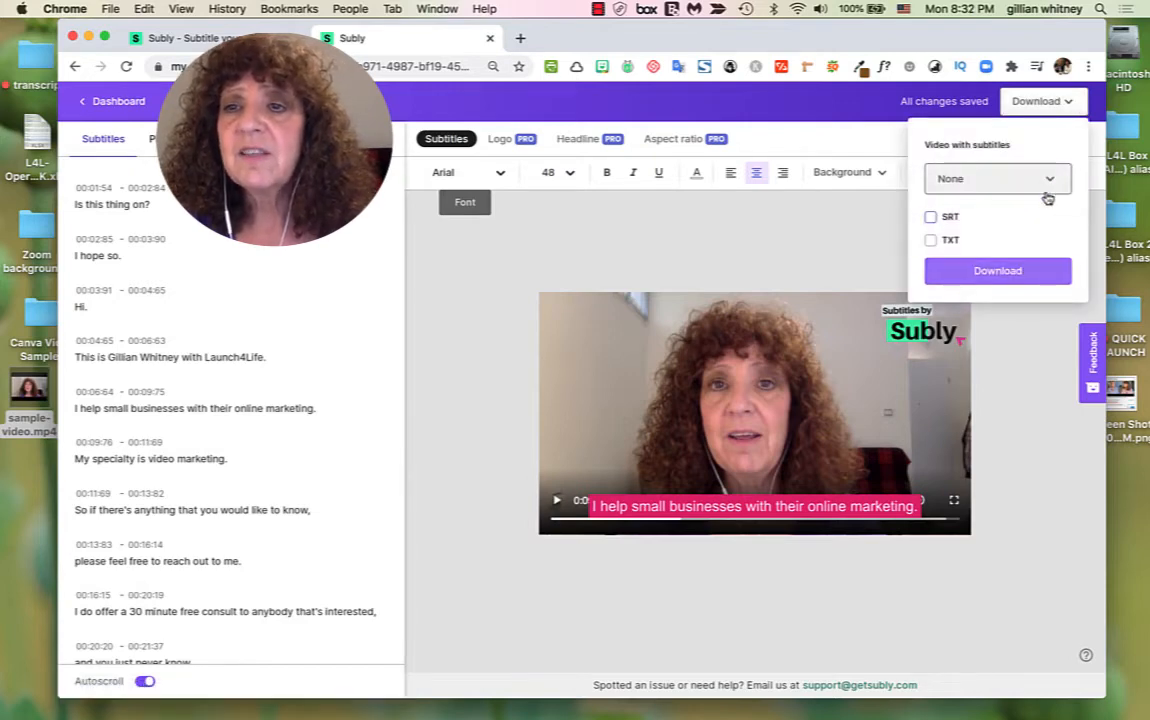
pyautogui.click(1055, 183)
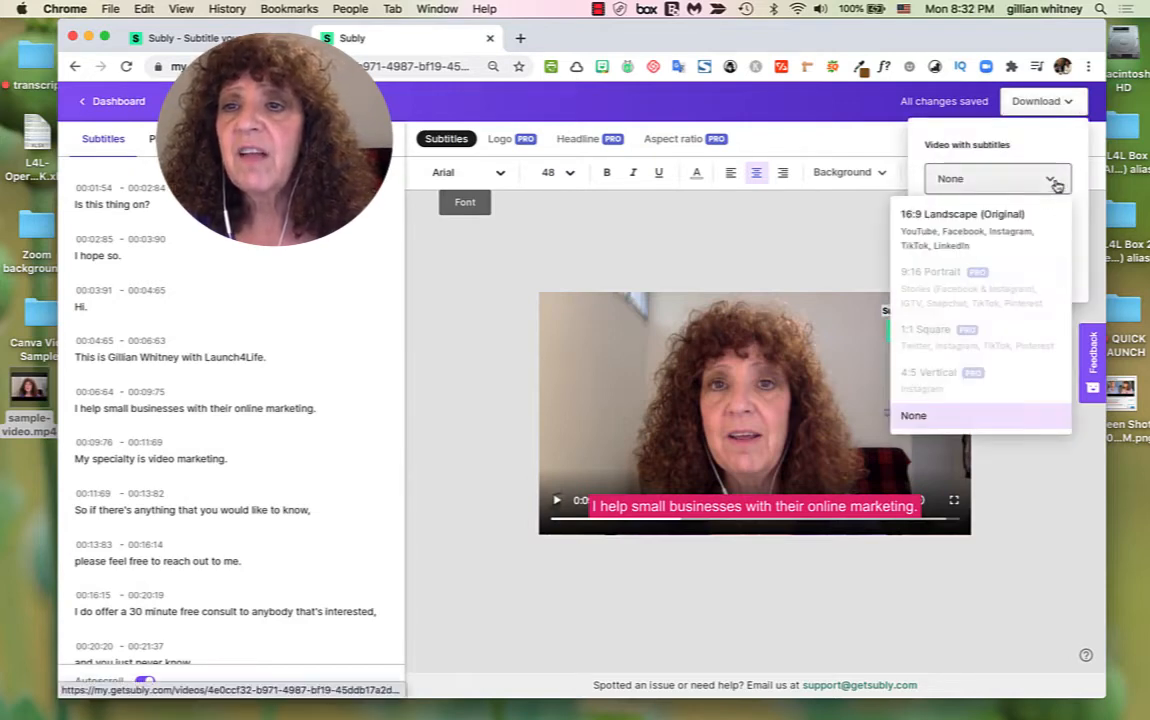
pyautogui.click(995, 238)
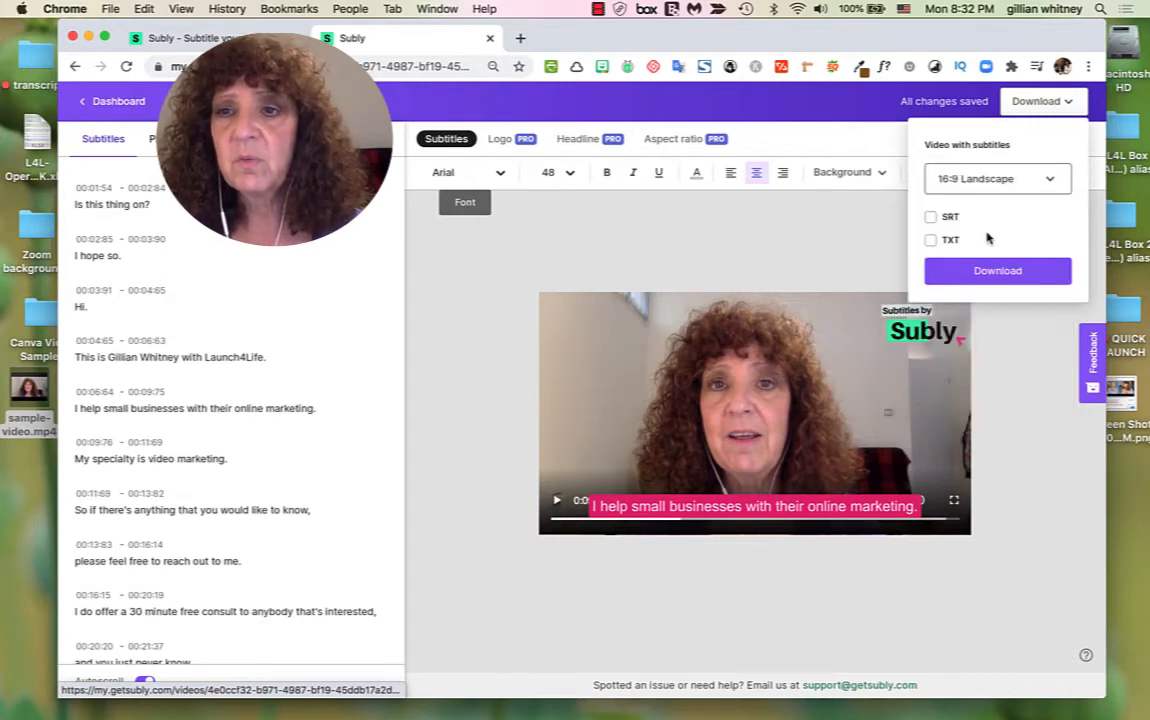
pyautogui.click(1018, 271)
pyautogui.click(1018, 271)
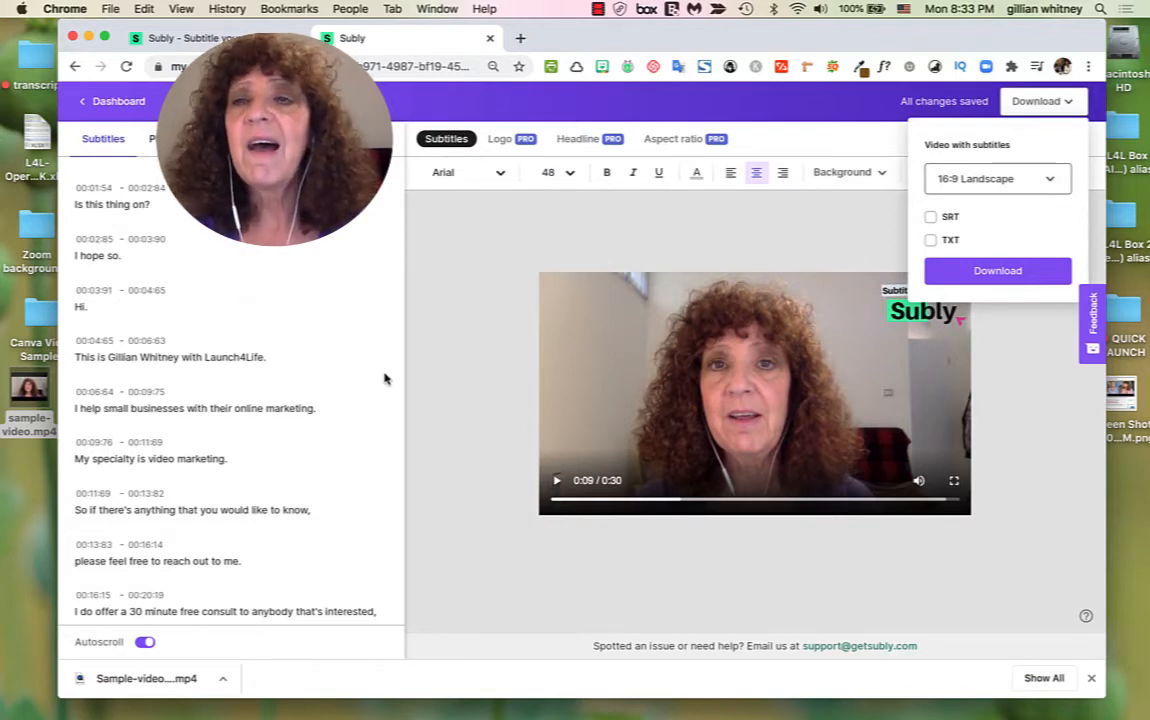
# Step: Put the downloaded captioned video on the desktop, play its opening in QuickTime Player to check the subtitles, and close the player
pyautogui.moveTo(146, 672); pyautogui.dragTo(32, 620)
pyautogui.doubleClick(32, 620)
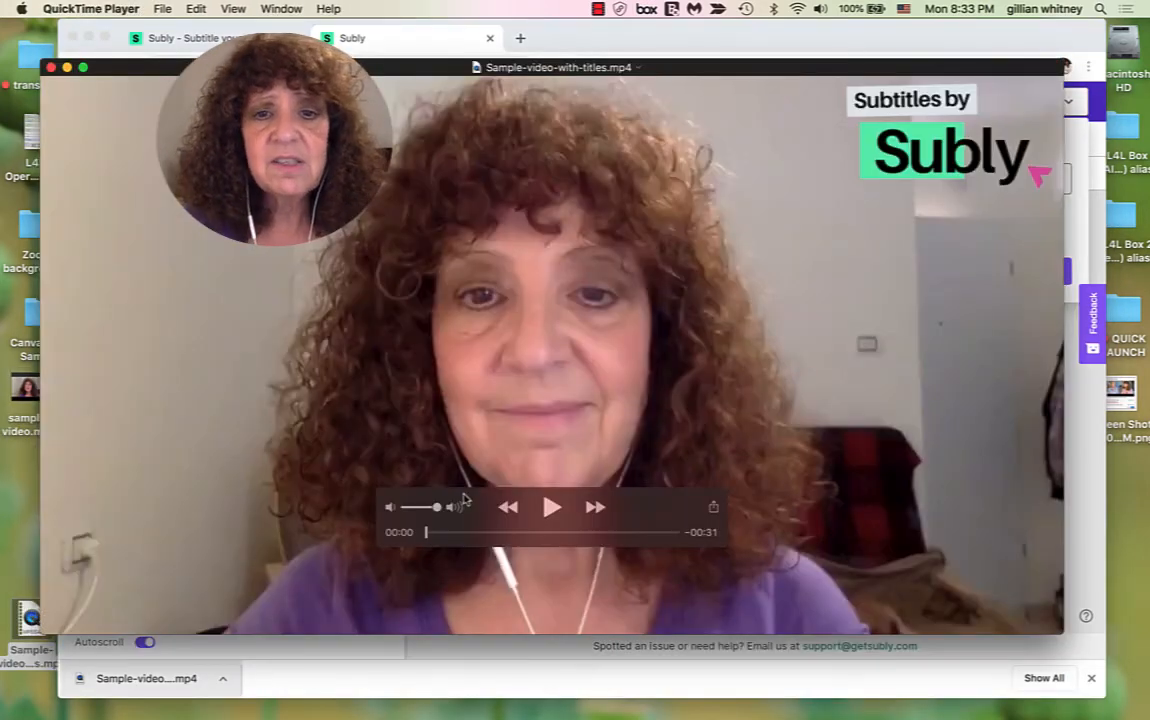
pyautogui.click(550, 508)
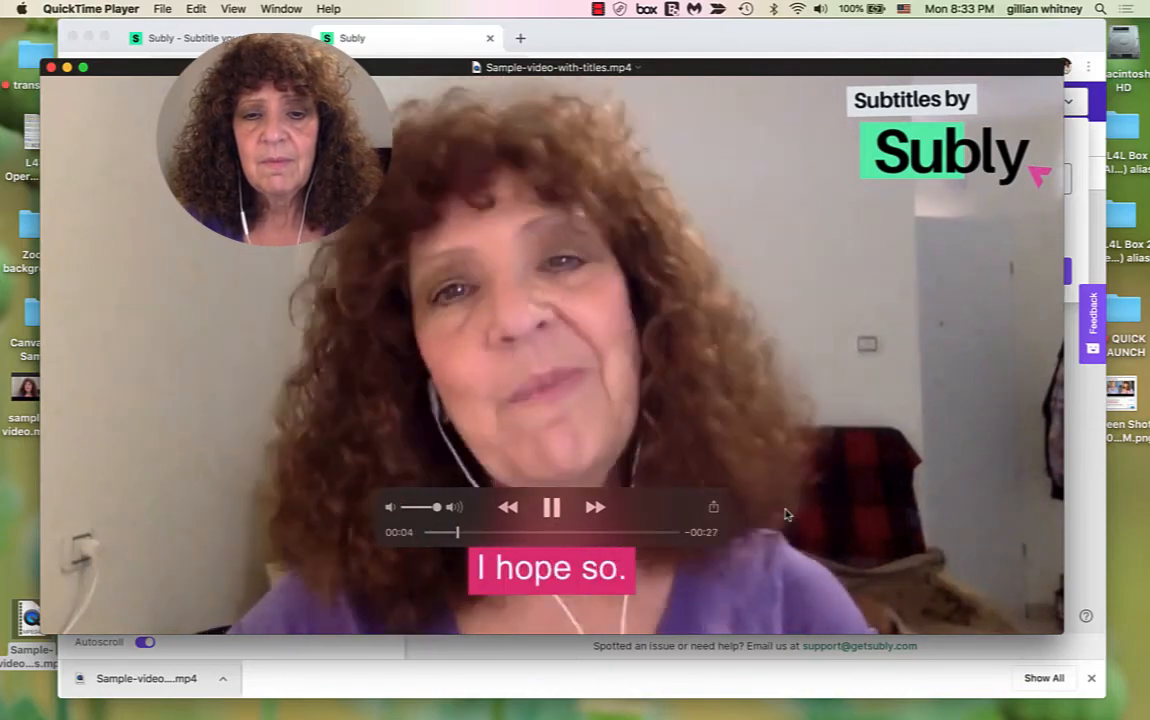
pyautogui.click(561, 509)
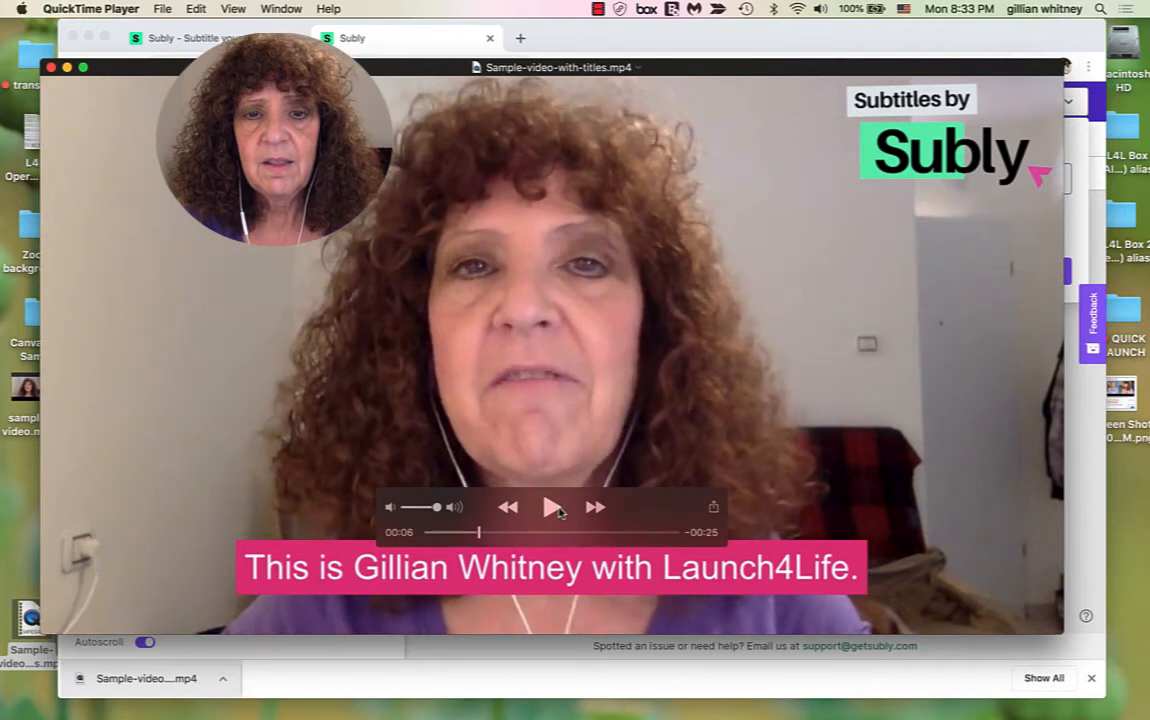
pyautogui.click(50, 66)
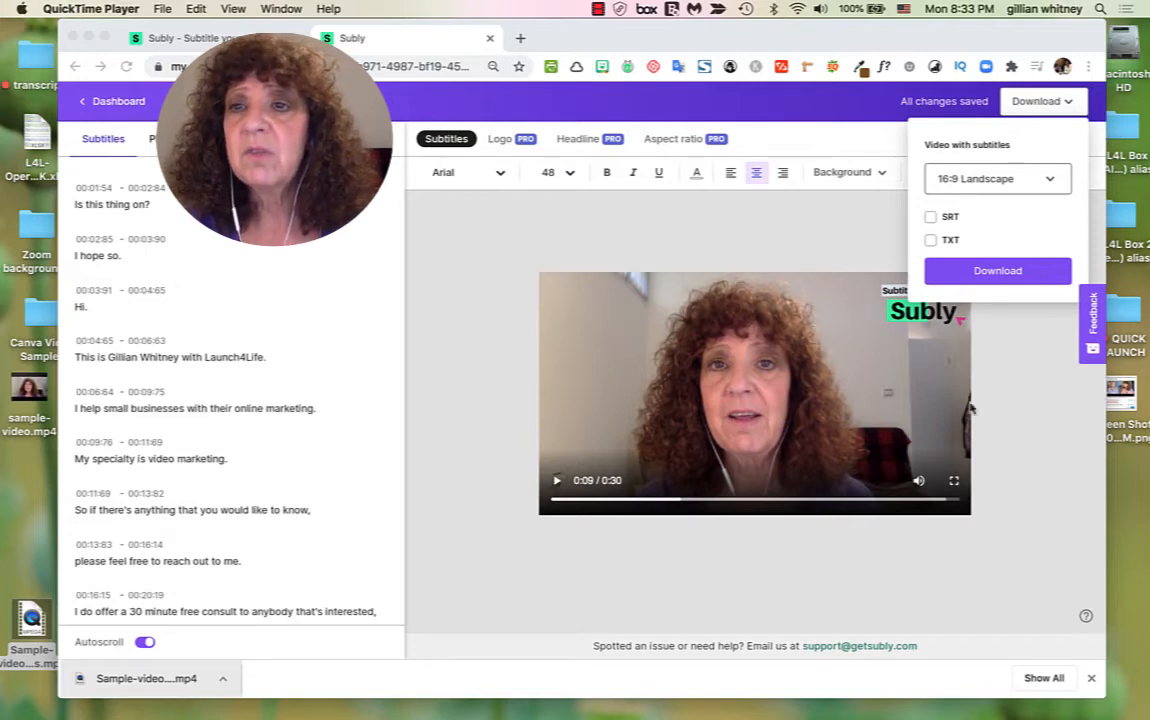
# Step: Back in Subly, close the download options and return to the dashboard of uploaded videos
pyautogui.click(1070, 105)
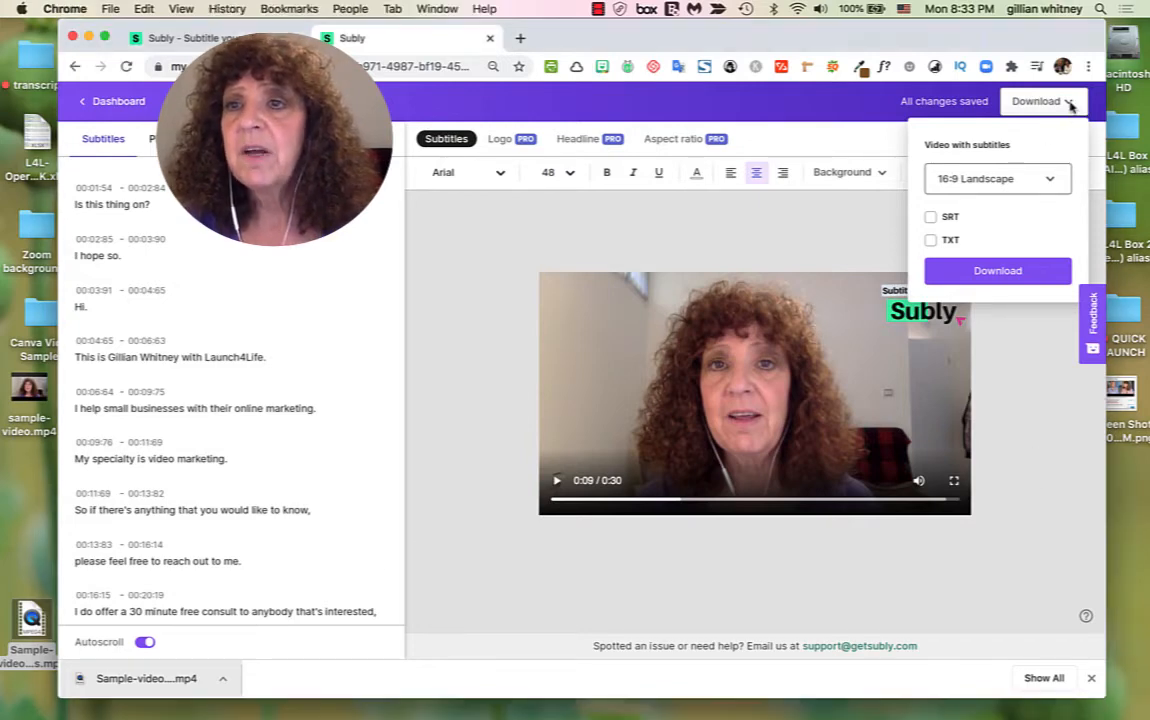
pyautogui.click(1068, 102)
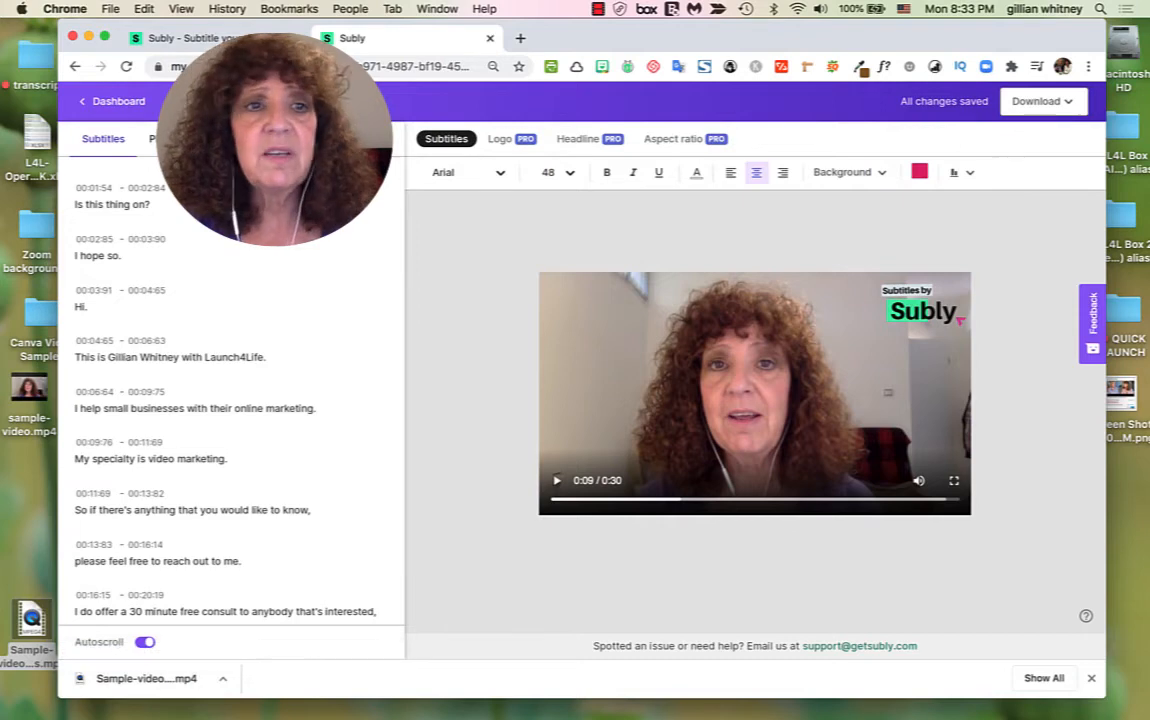
pyautogui.click(95, 101)
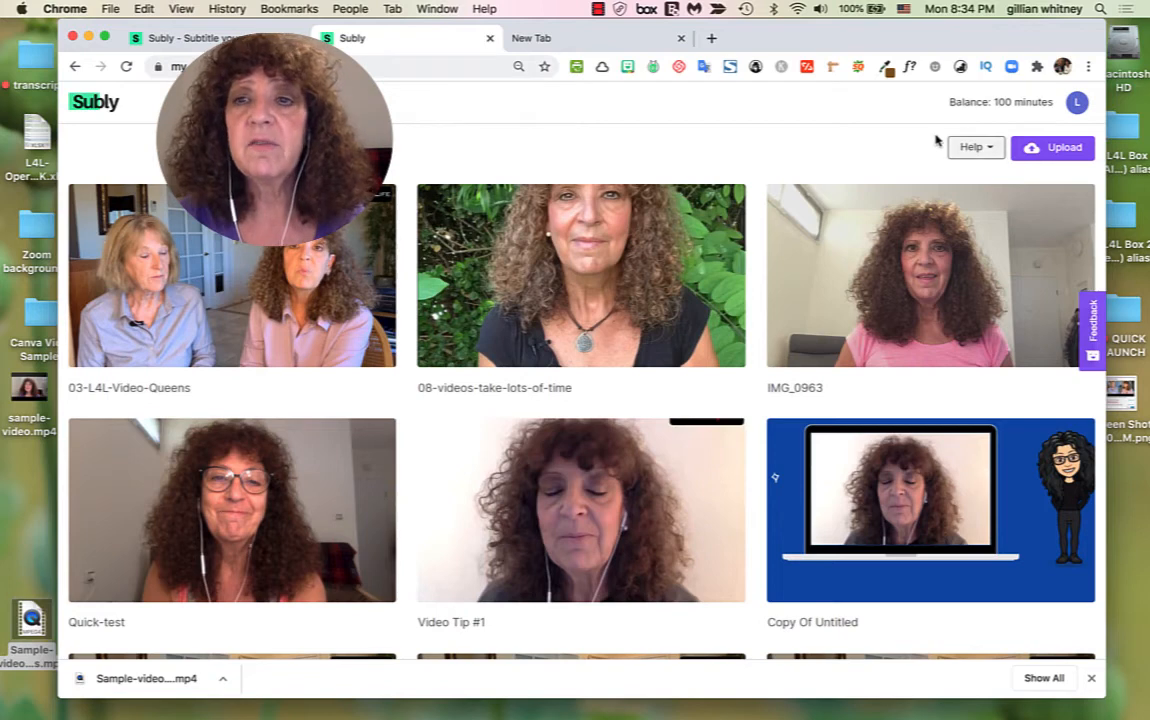
# Step: Upload sample-video.mp4 from the desktop for US English subtitling, with the title Sample-2-video
pyautogui.click(1054, 157)
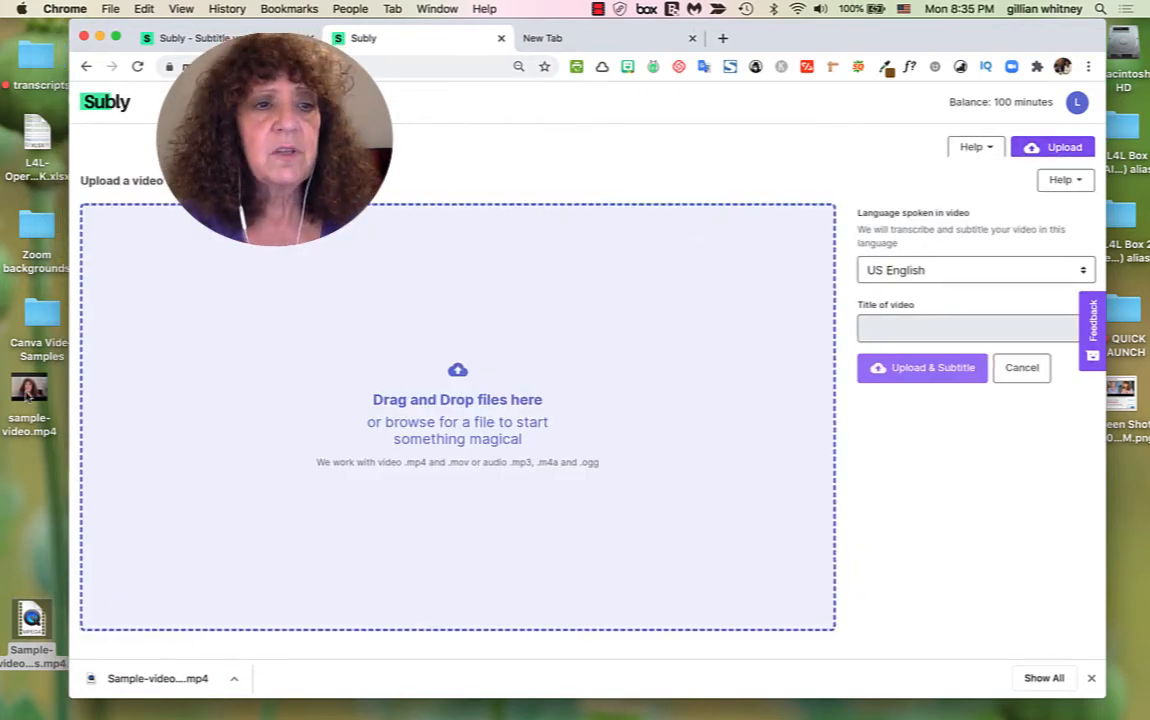
pyautogui.moveTo(29, 398); pyautogui.dragTo(475, 335)
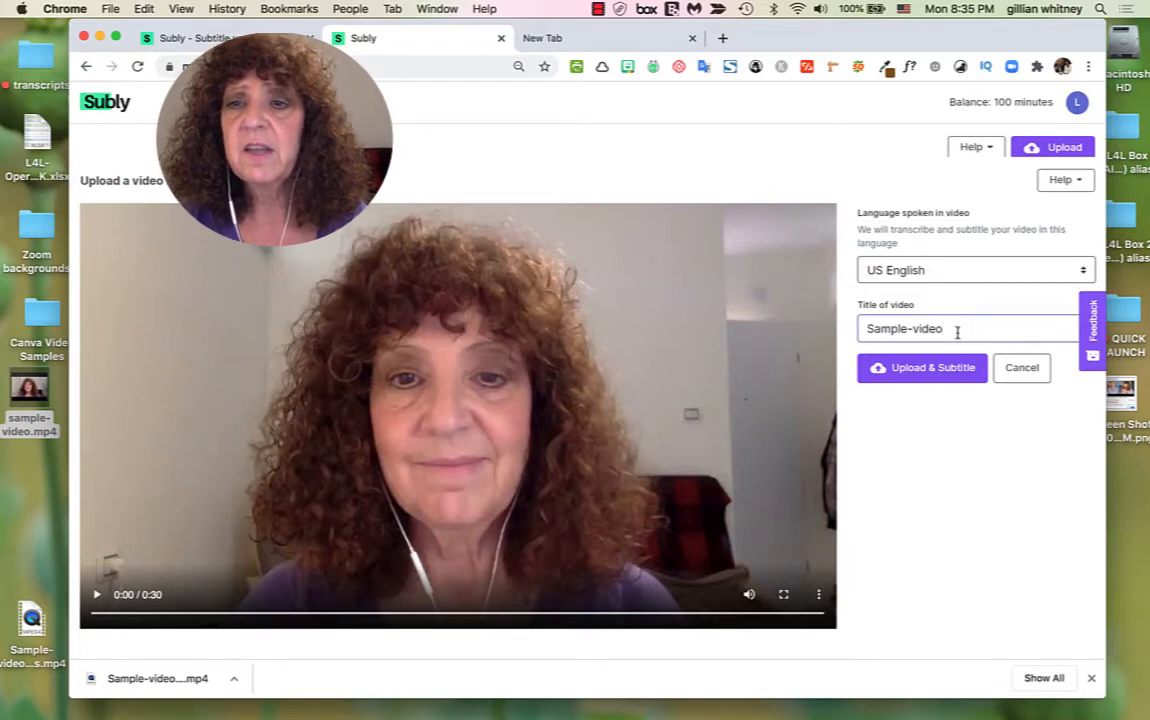
pyautogui.moveTo(957, 333); pyautogui.dragTo(790, 332)
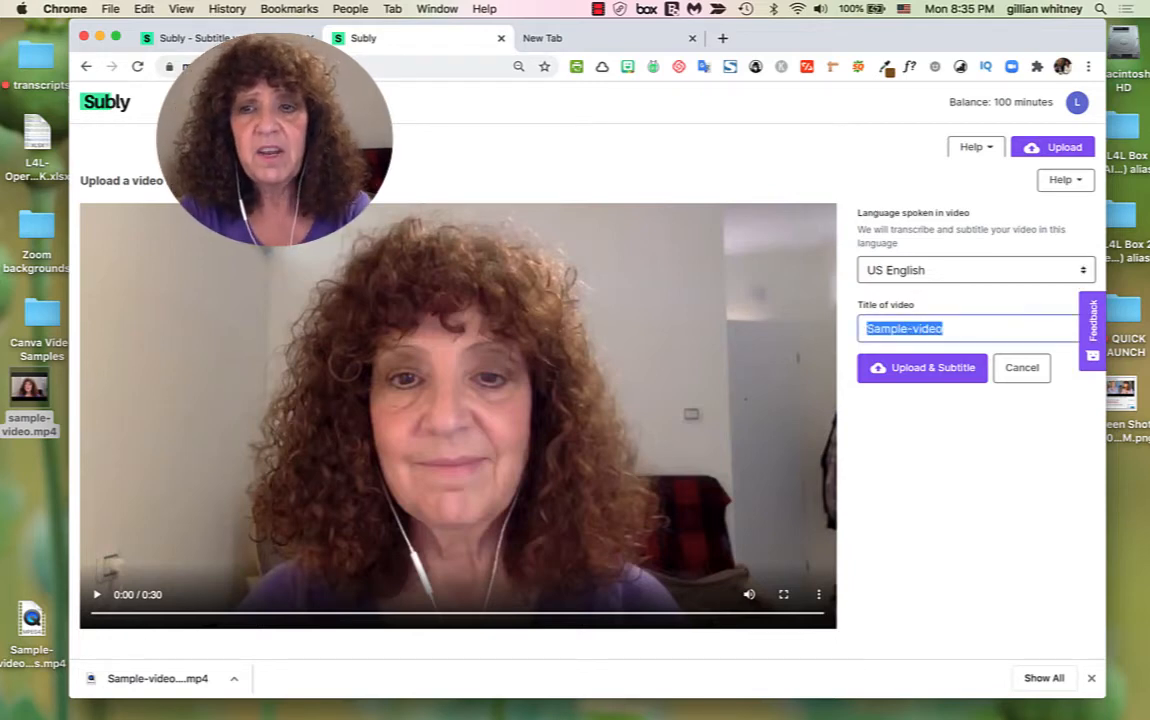
pyautogui.write('Sample-2-')
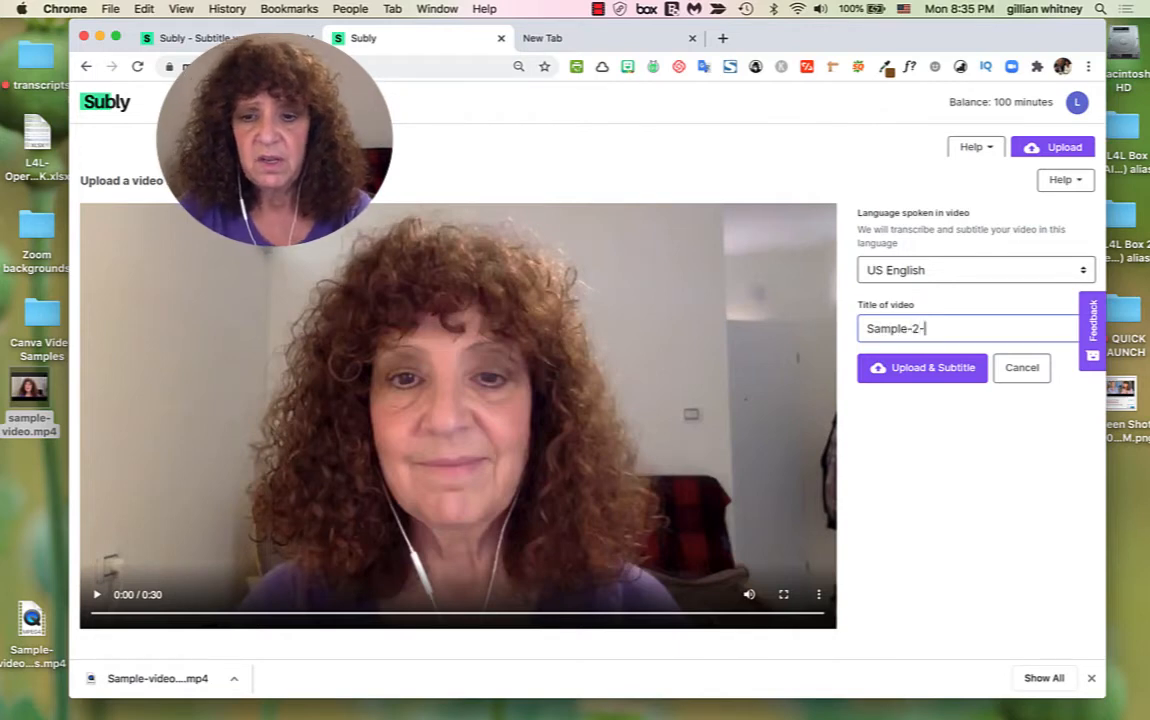
pyautogui.write('video')
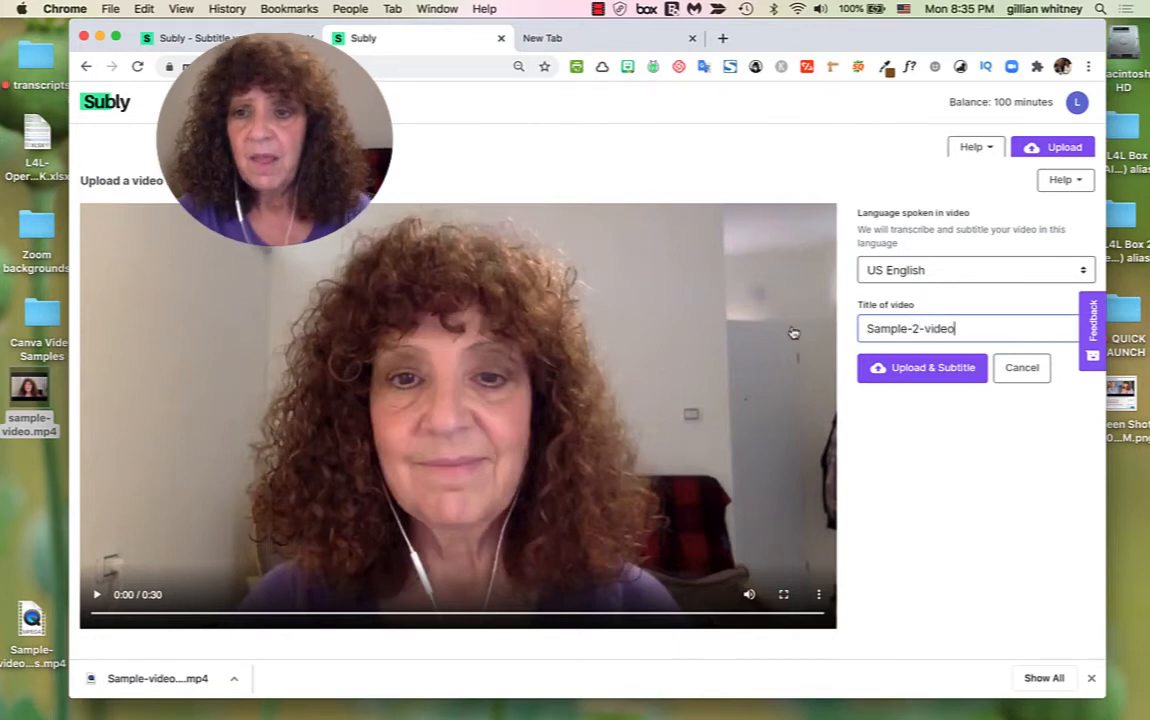
pyautogui.click(922, 368)
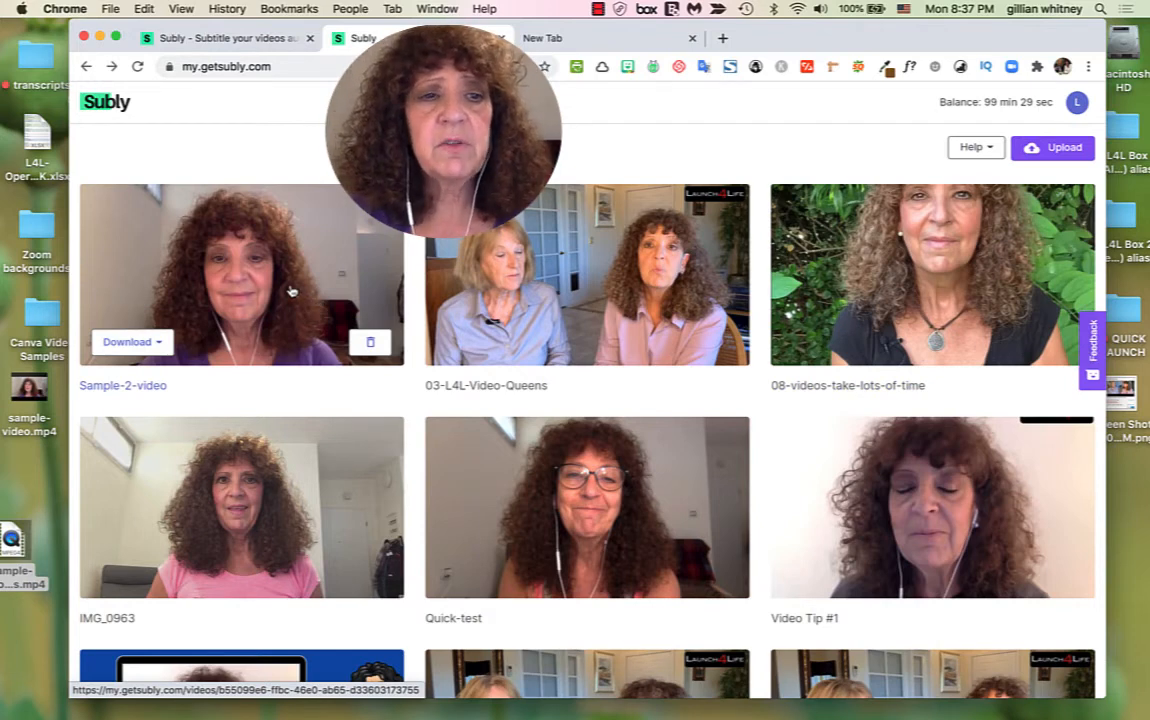
# Step: Open Sample-2-video without taking the feature tour and play its opening to check the generated subtitles
pyautogui.click(290, 291)
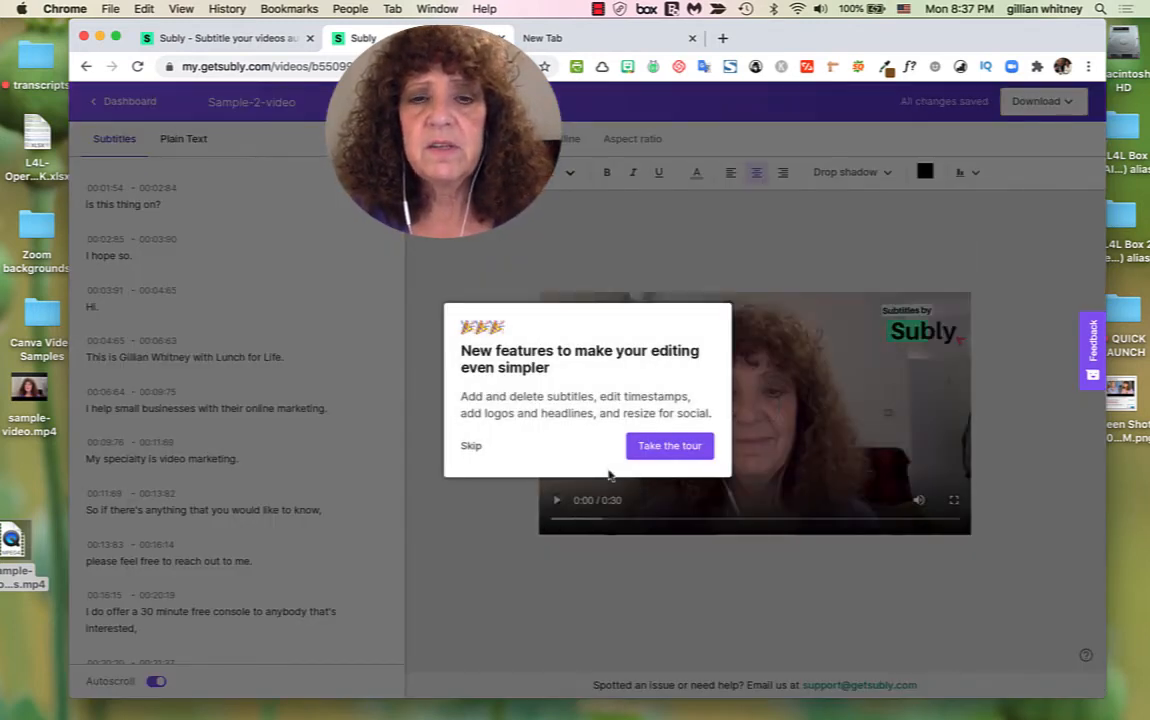
pyautogui.click(472, 450)
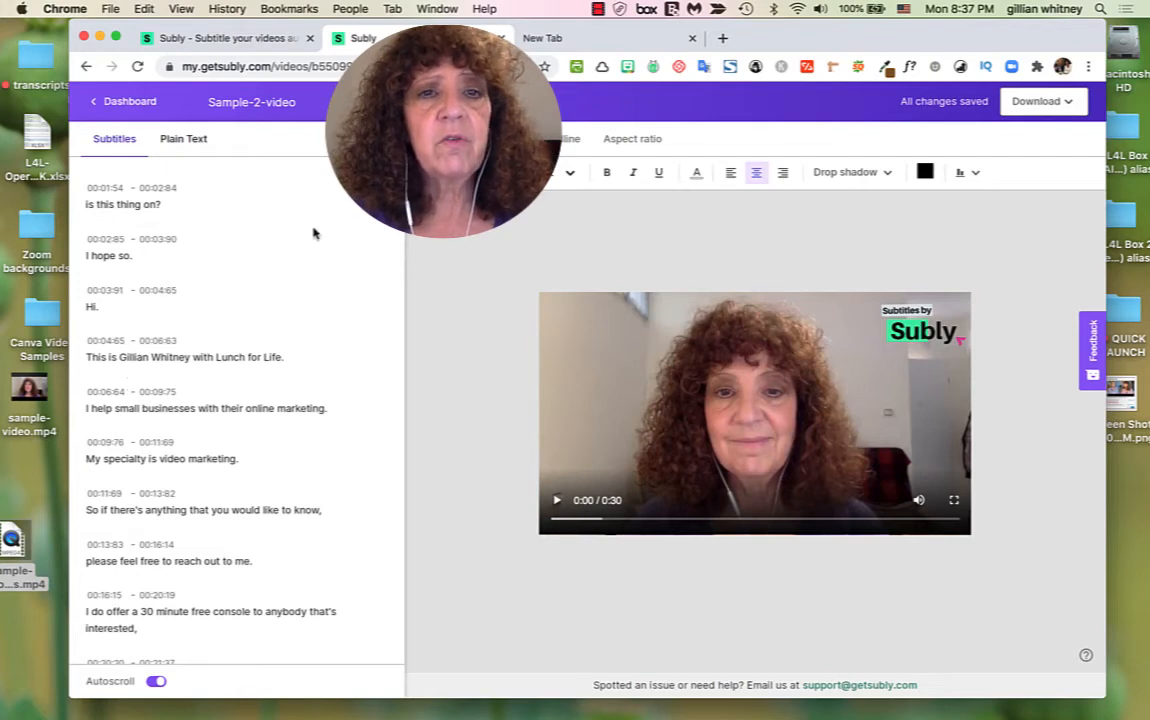
pyautogui.click(557, 500)
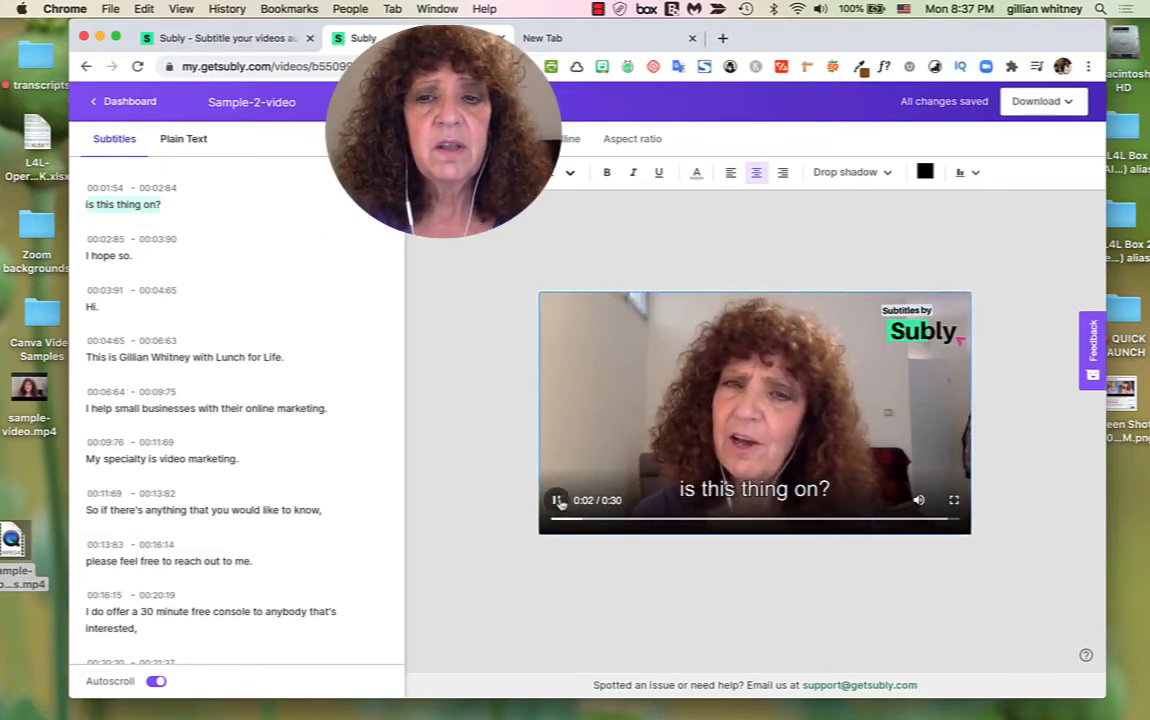
pyautogui.click(560, 503)
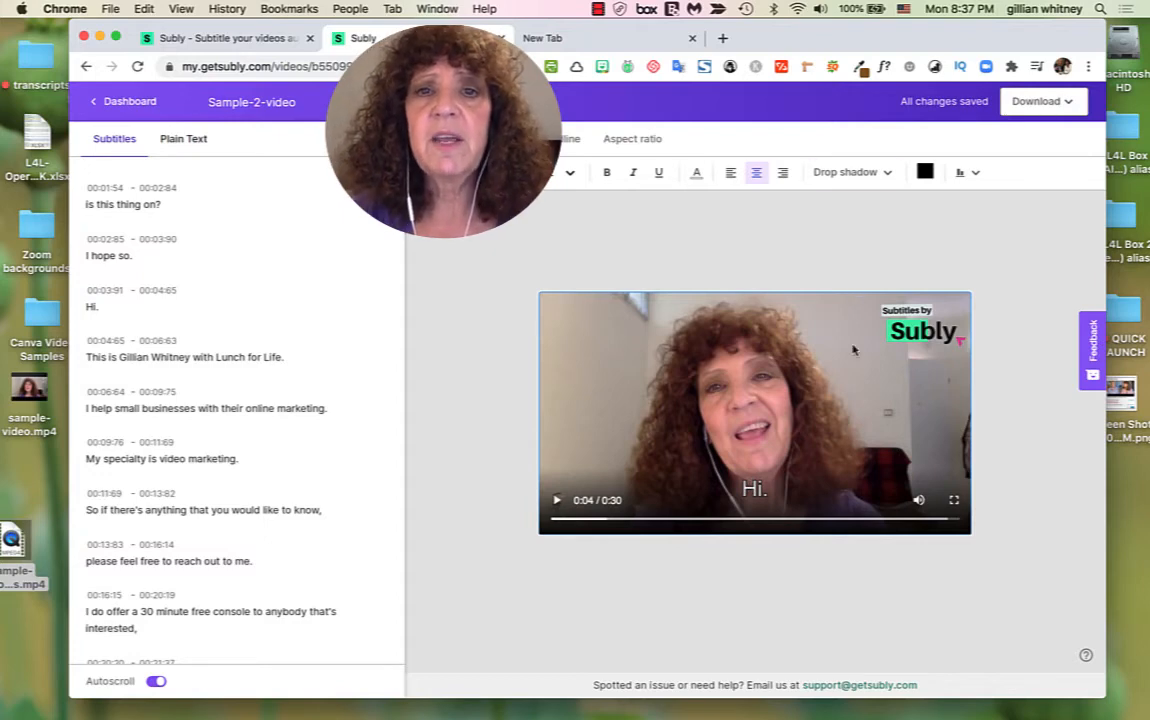
# Step: Capitalize the first word of the opening subtitle so it reads "Is this thing on?"
pyautogui.click(90, 204)
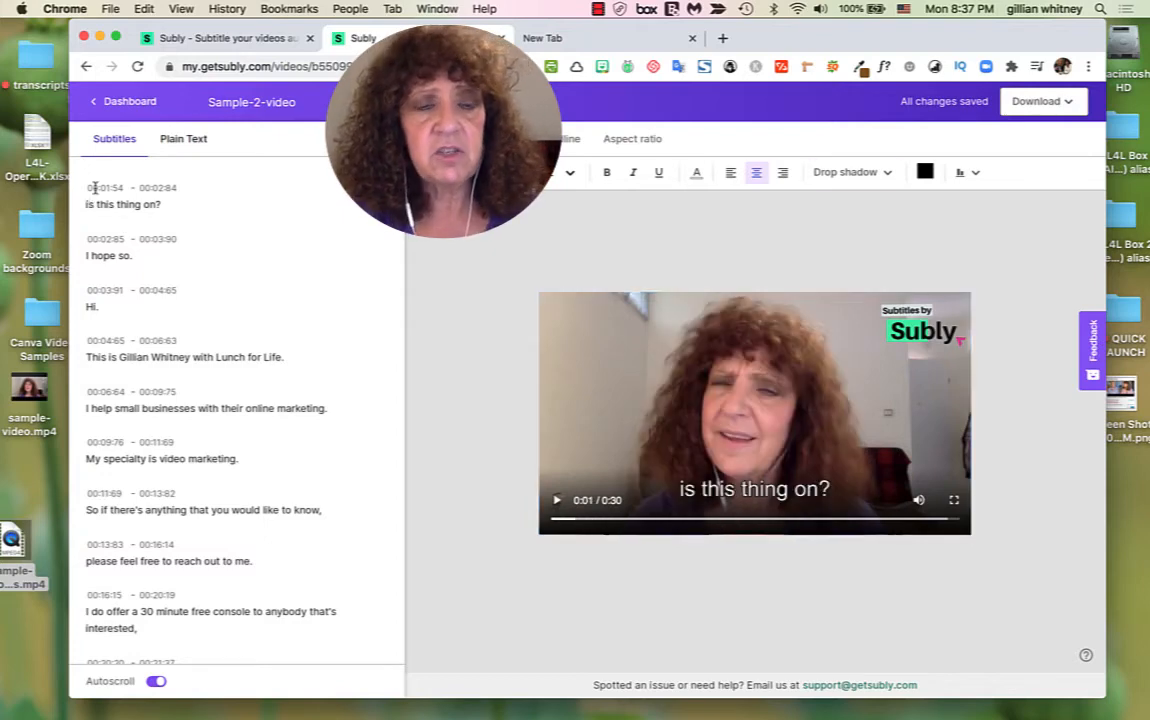
pyautogui.press('Delete')
pyautogui.write('I')
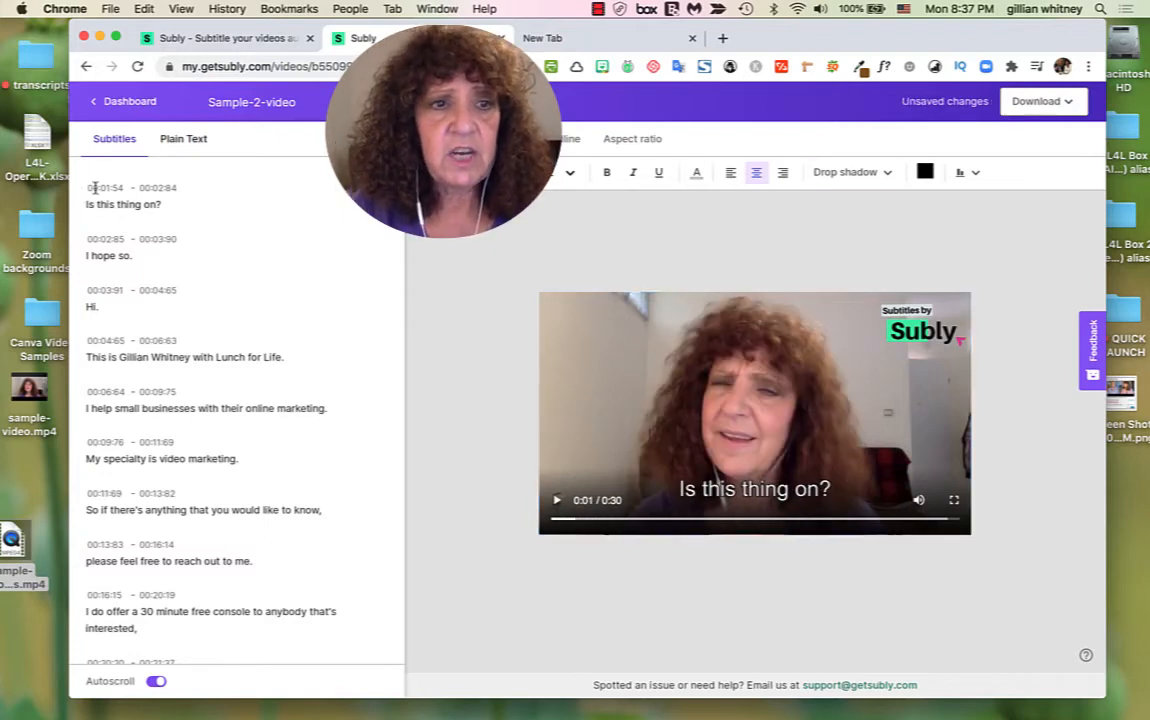
# Step: Correct the company name in the speaker's introduction subtitle from "Lunch for Life" to "Launch4Life"
pyautogui.scroll(-2, 135, 358)
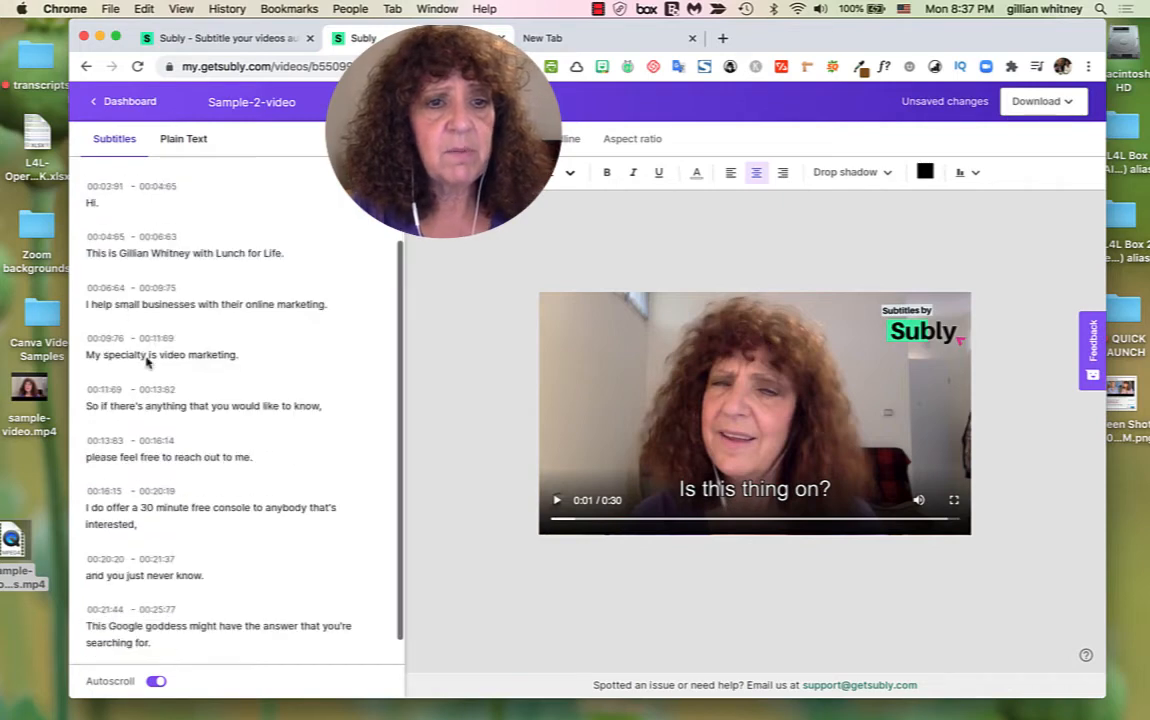
pyautogui.click(228, 258)
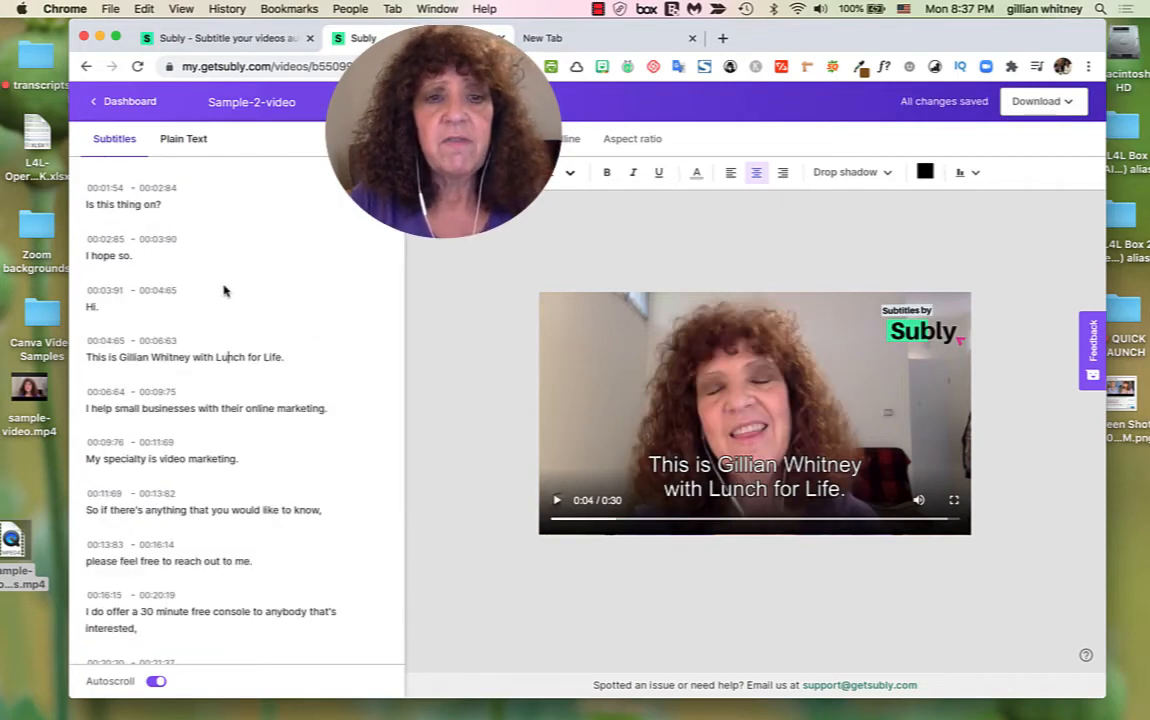
pyautogui.press('BackSpace')
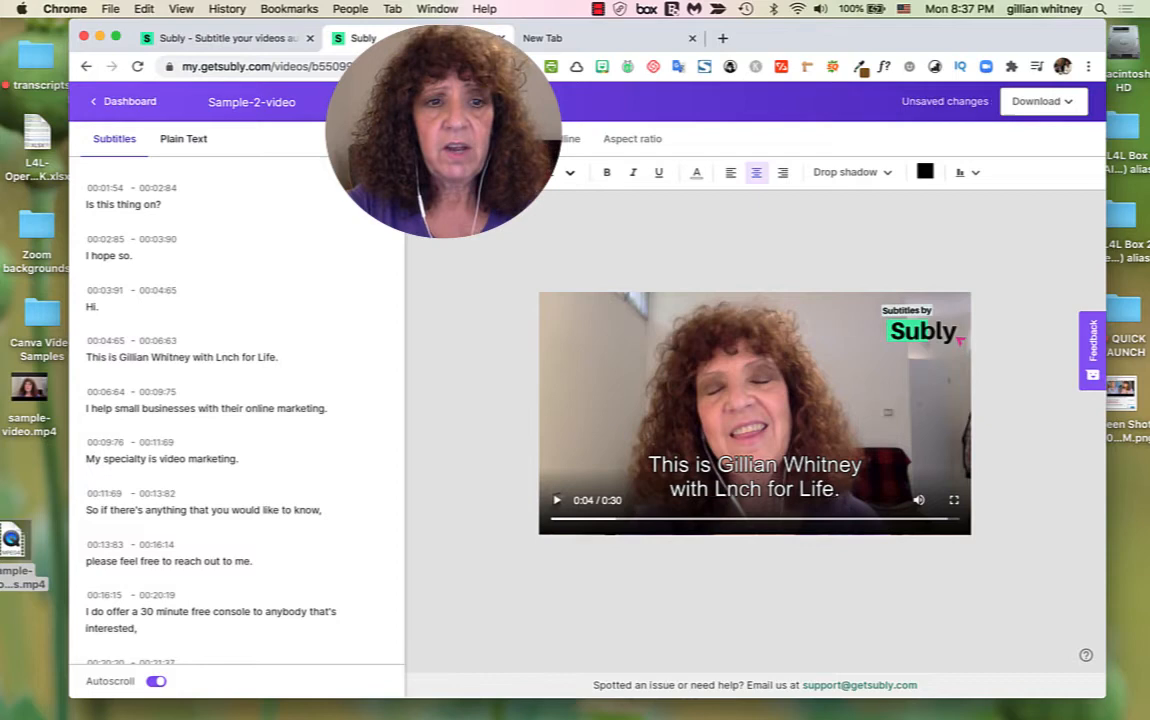
pyautogui.write('au')
pyautogui.click(256, 358)
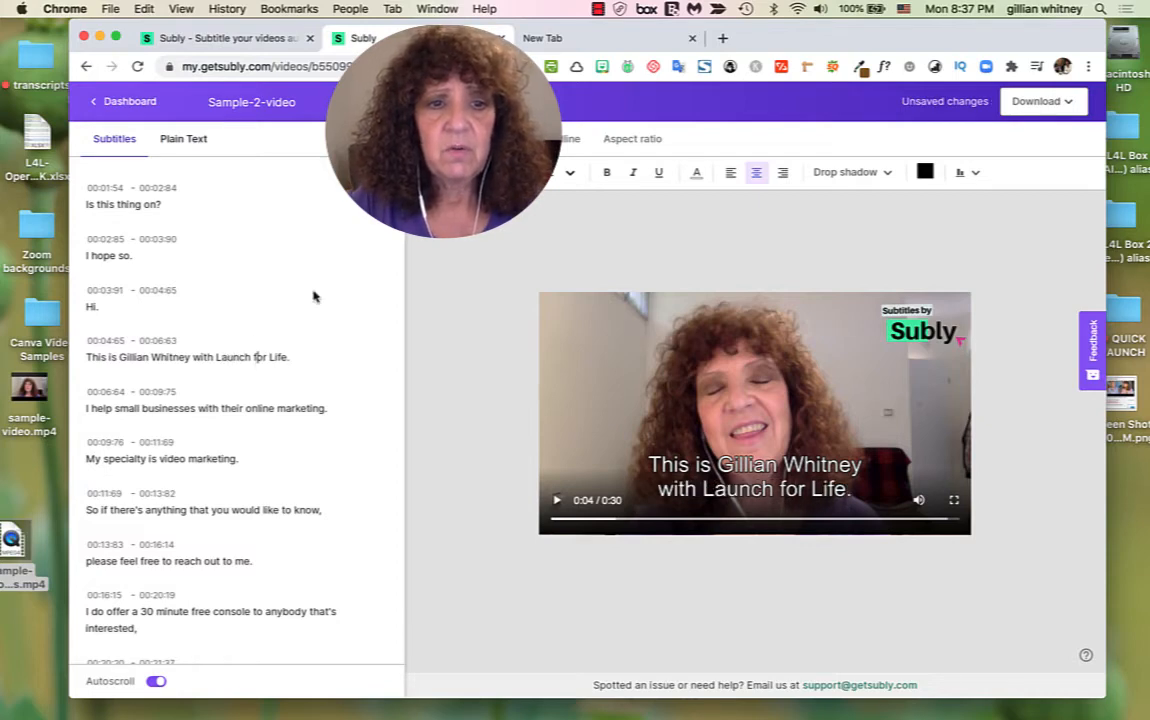
pyautogui.click(276, 356)
pyautogui.press('BackSpace')
pyautogui.press('BackSpace')
pyautogui.press('BackSpace')
pyautogui.press('BackSpace')
pyautogui.press('BackSpace')
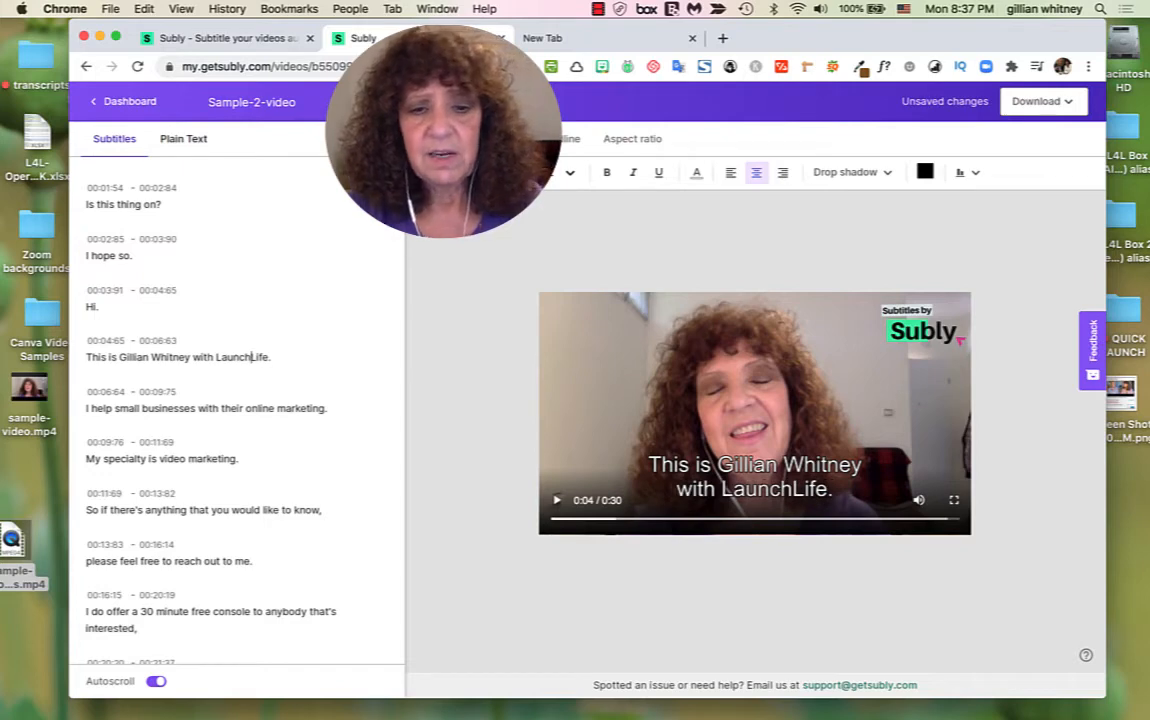
pyautogui.write('4')
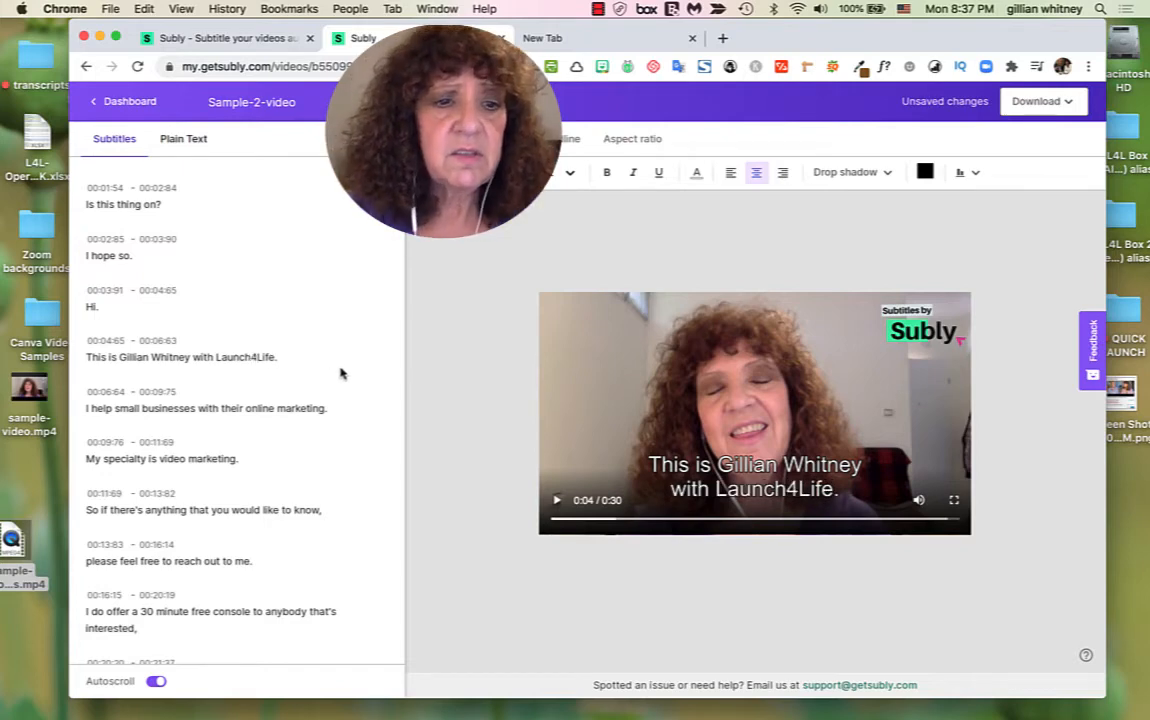
# Step: Play the corrected introduction subtitle briefly and view the subtitle position options without changing them
pyautogui.click(557, 505)
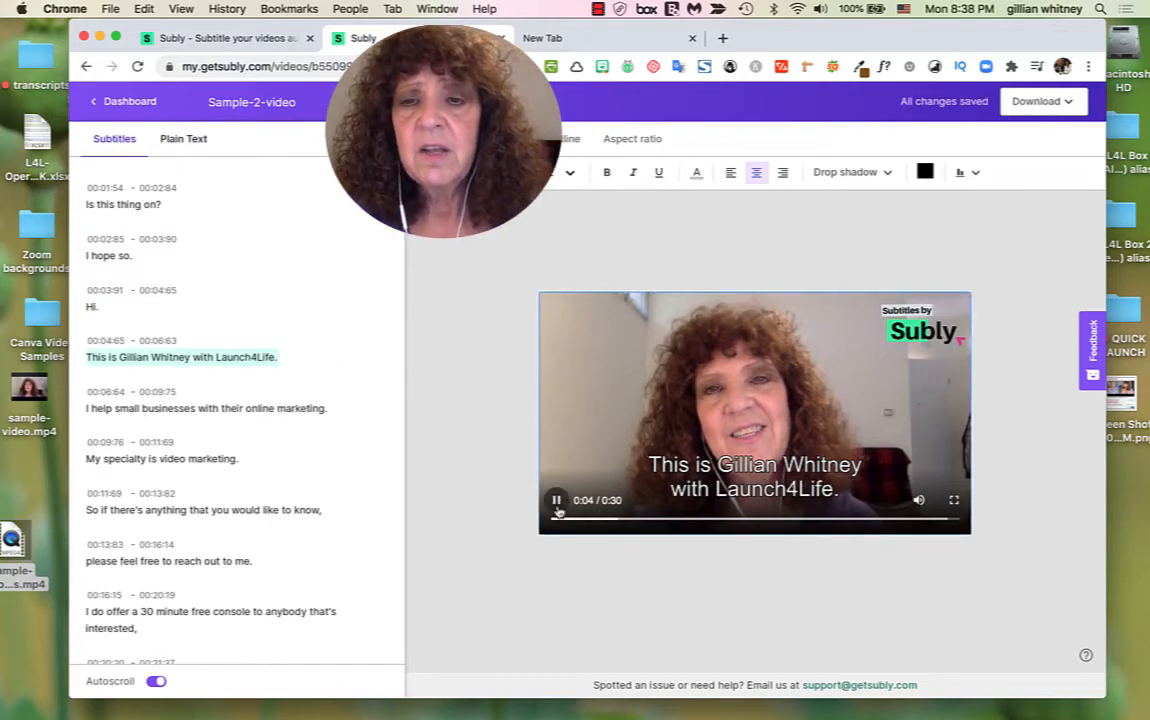
pyautogui.click(558, 508)
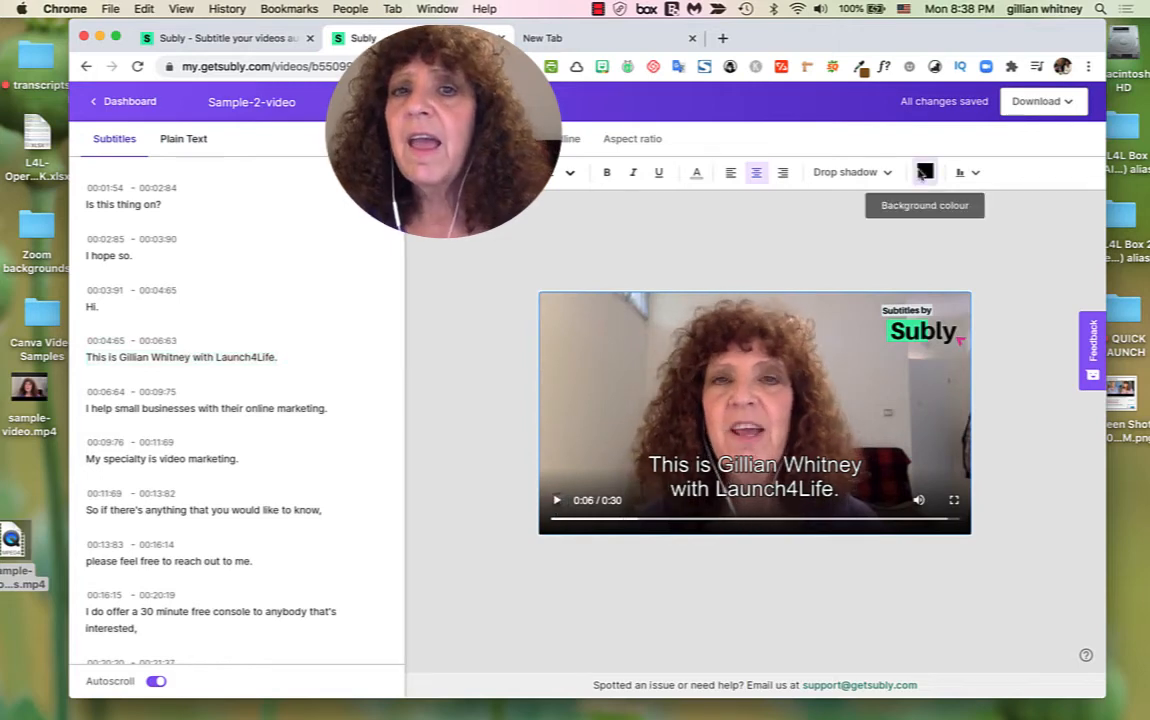
pyautogui.click(970, 172)
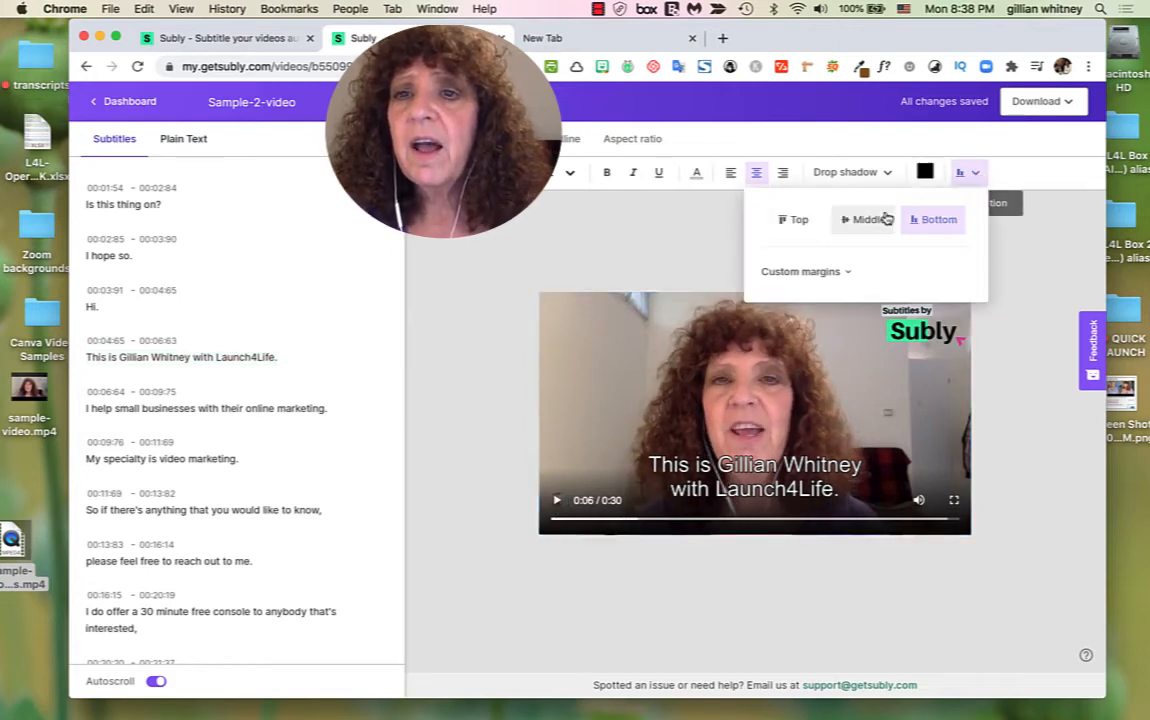
pyautogui.click(1009, 249)
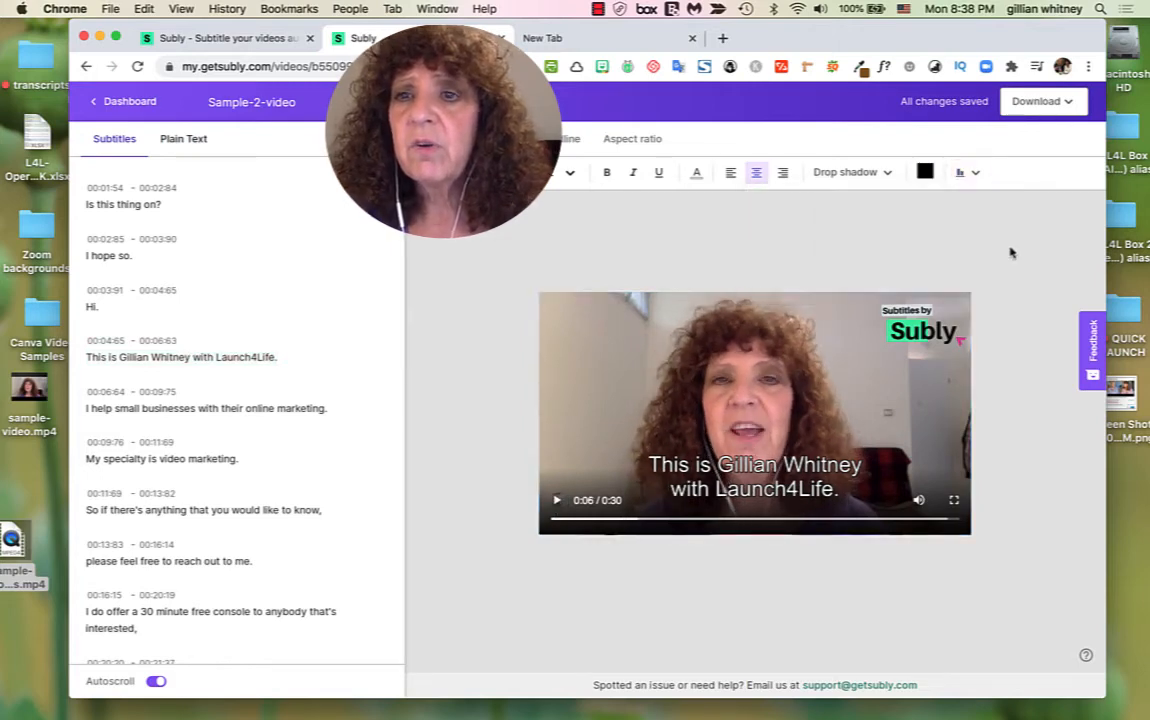
# Step: Try the download options with the captioned video set to None and SRT deselected, and close them without downloading
pyautogui.click(1066, 106)
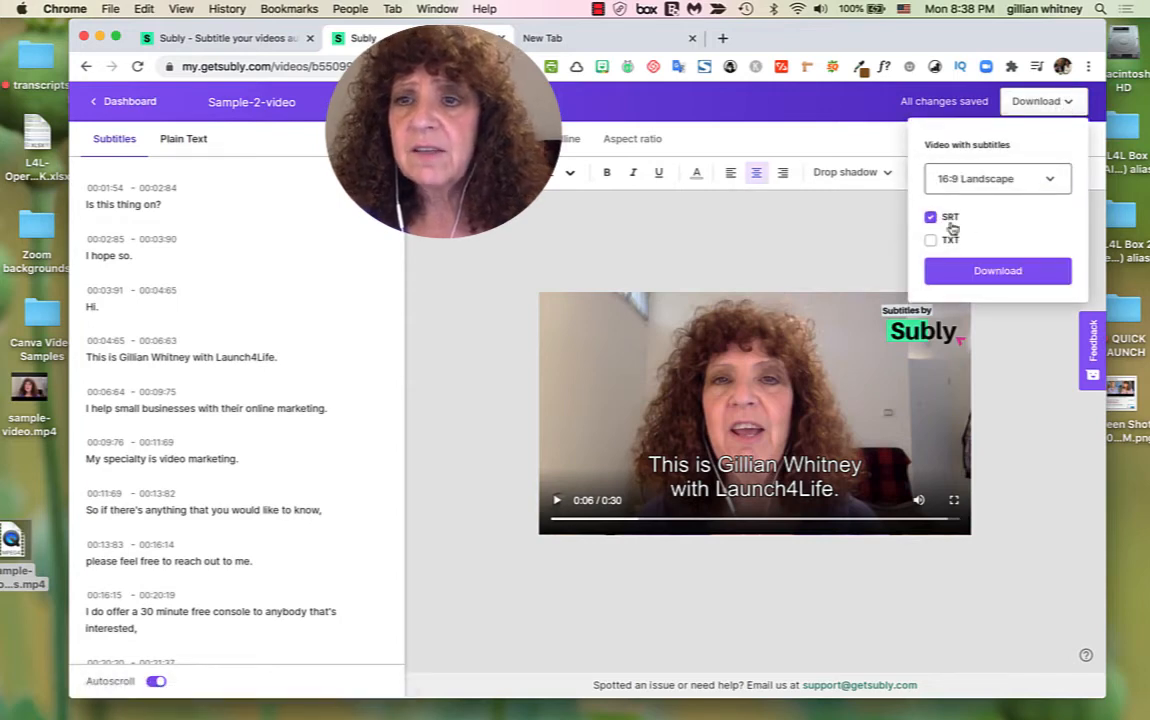
pyautogui.click(1050, 179)
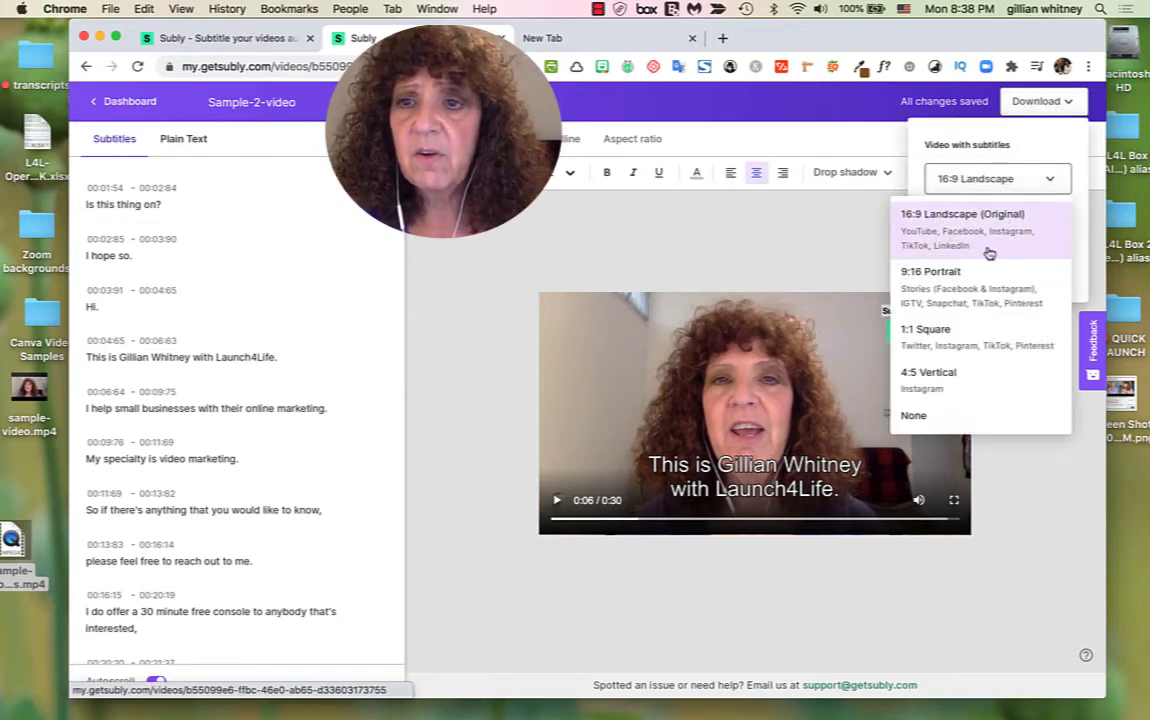
pyautogui.click(944, 413)
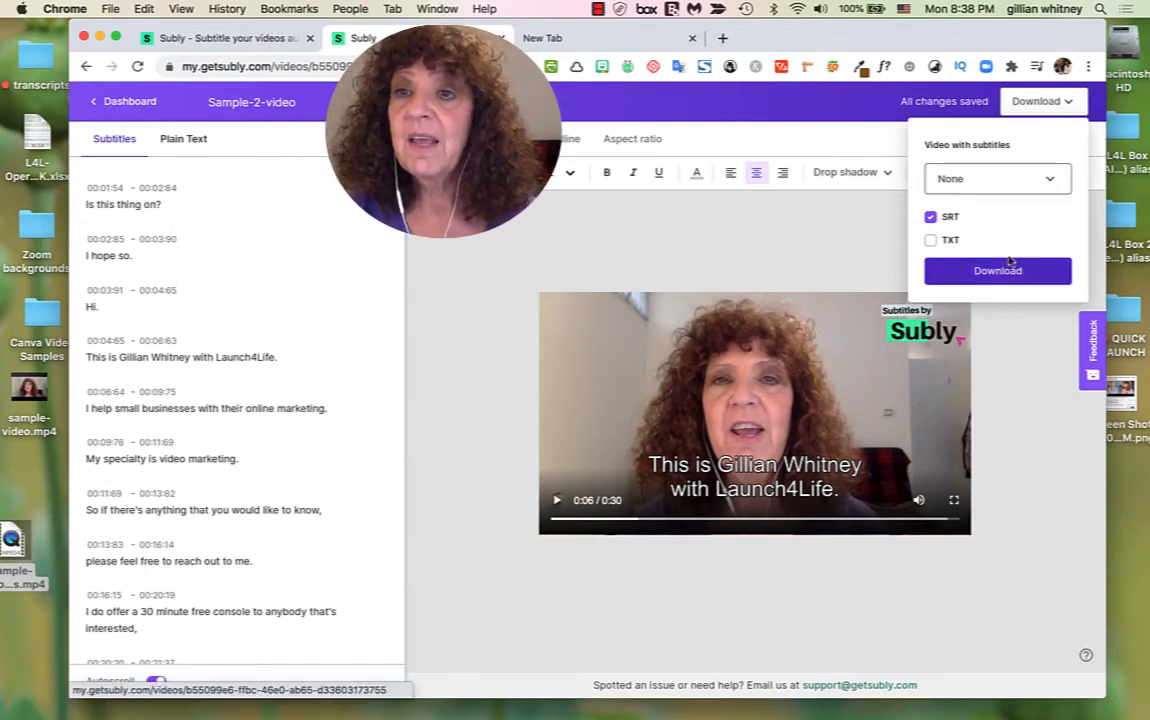
pyautogui.click(930, 216)
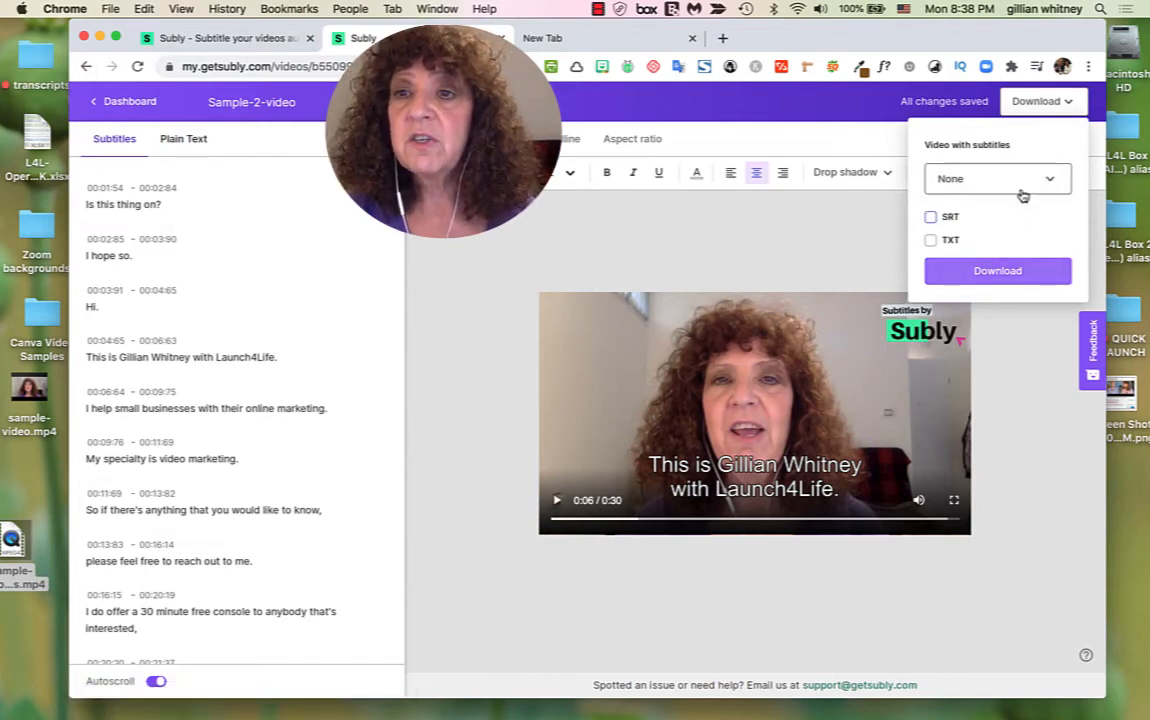
pyautogui.click(1066, 104)
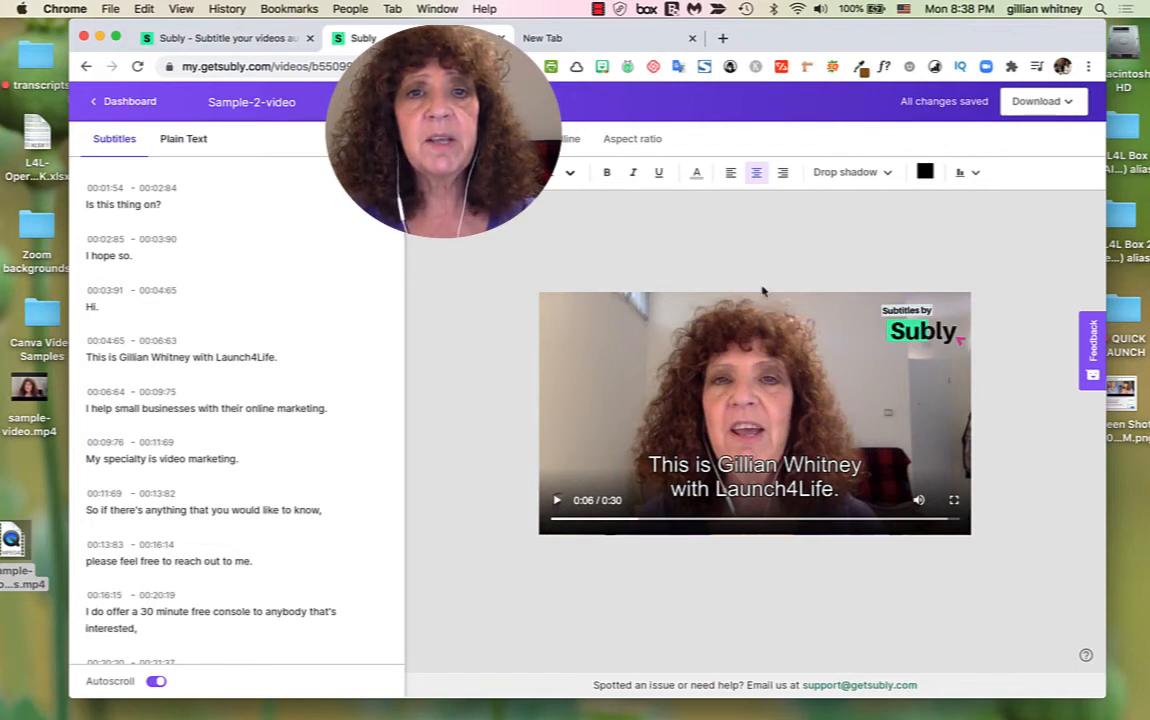
# Step: Turn off the Subly watermark in the logo settings, toggling it back on once to compare
pyautogui.click(502, 139)
pyautogui.click(890, 172)
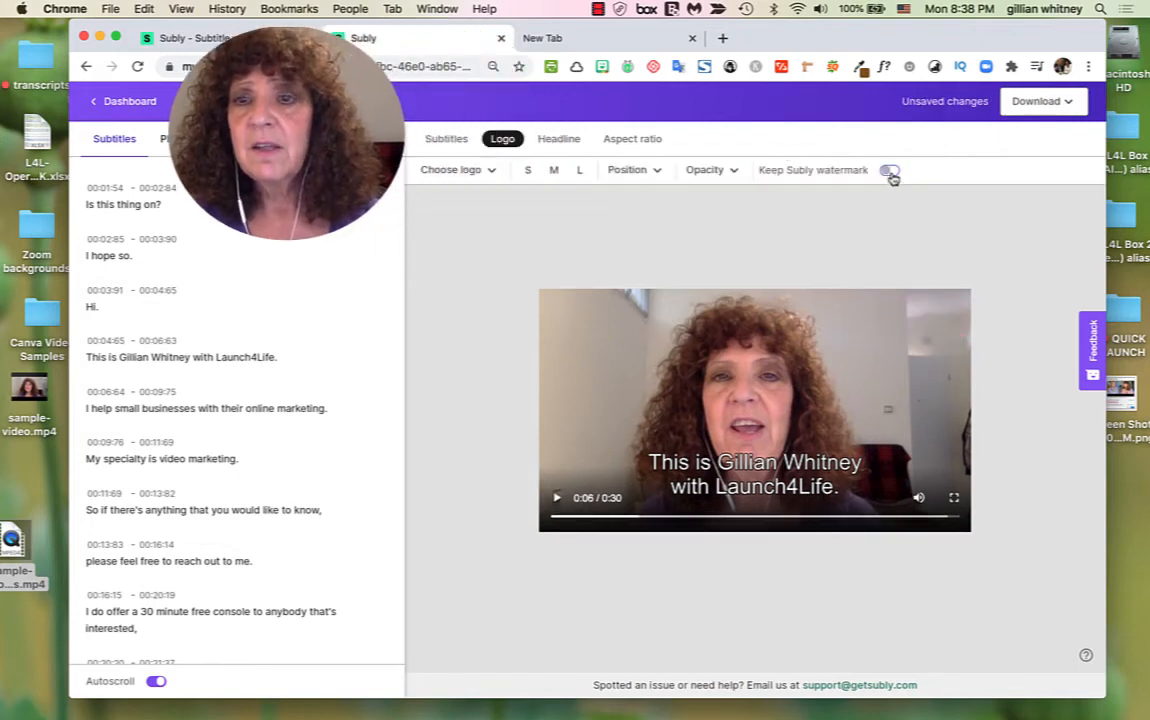
pyautogui.click(890, 172)
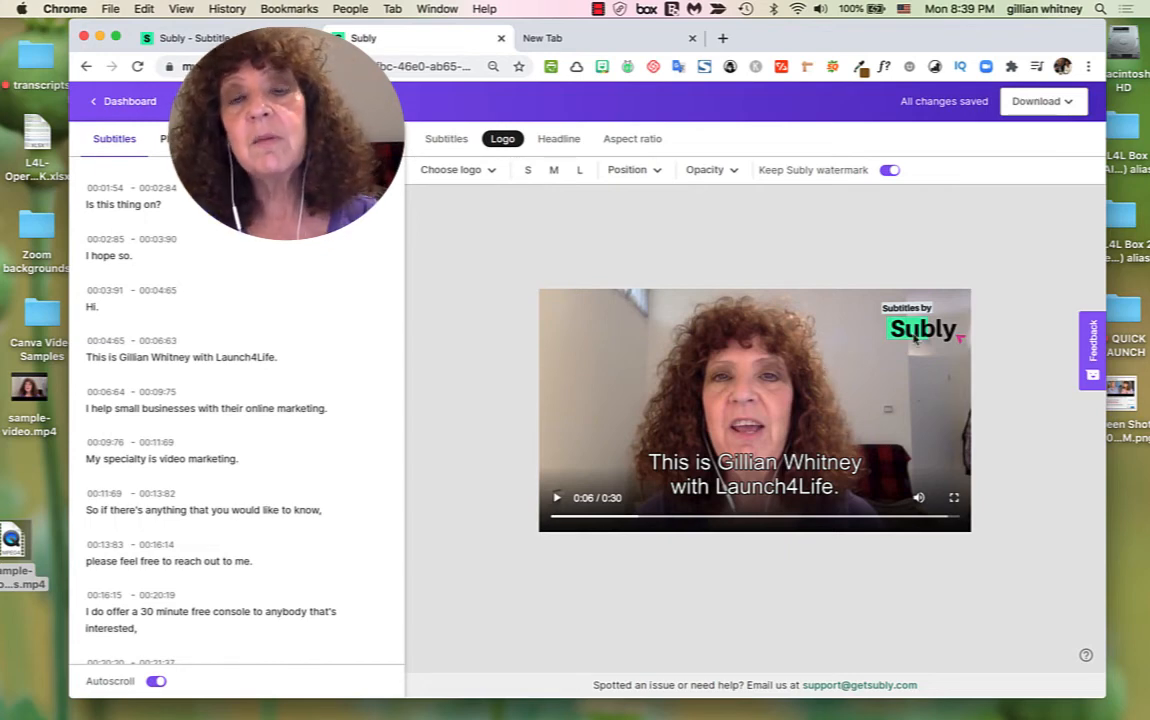
pyautogui.click(889, 171)
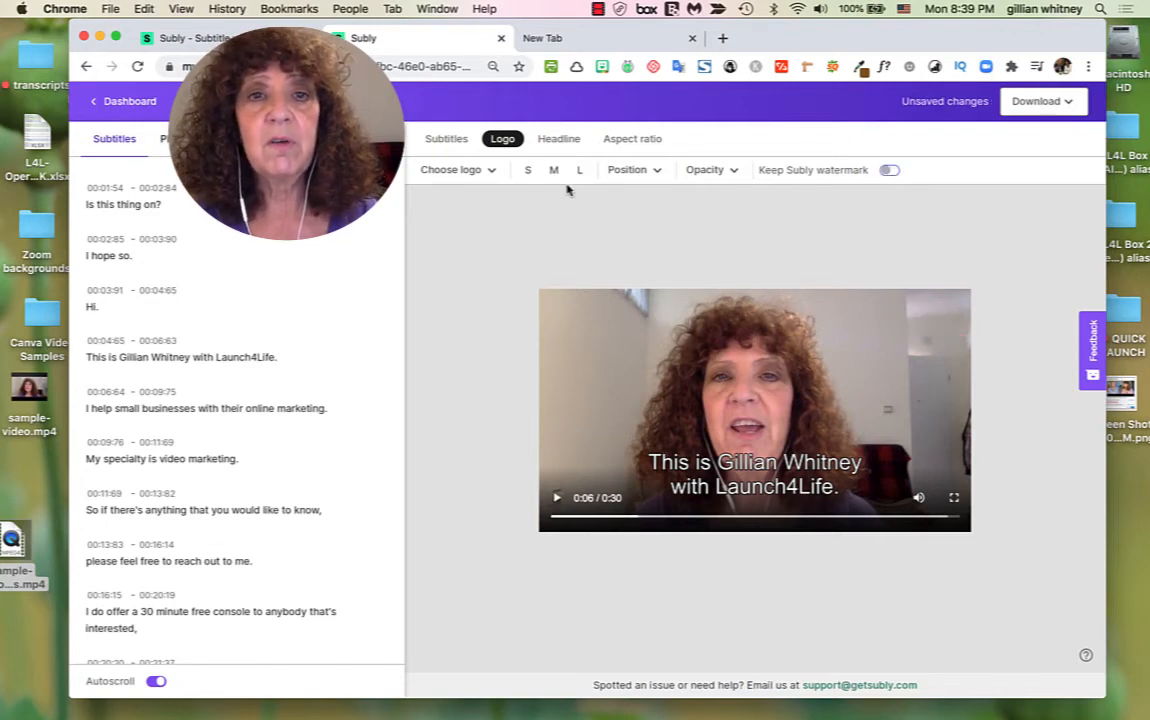
# Step: Add the previously uploaded Launch4Life logo to the video, removing it once and selecting it again
pyautogui.click(493, 173)
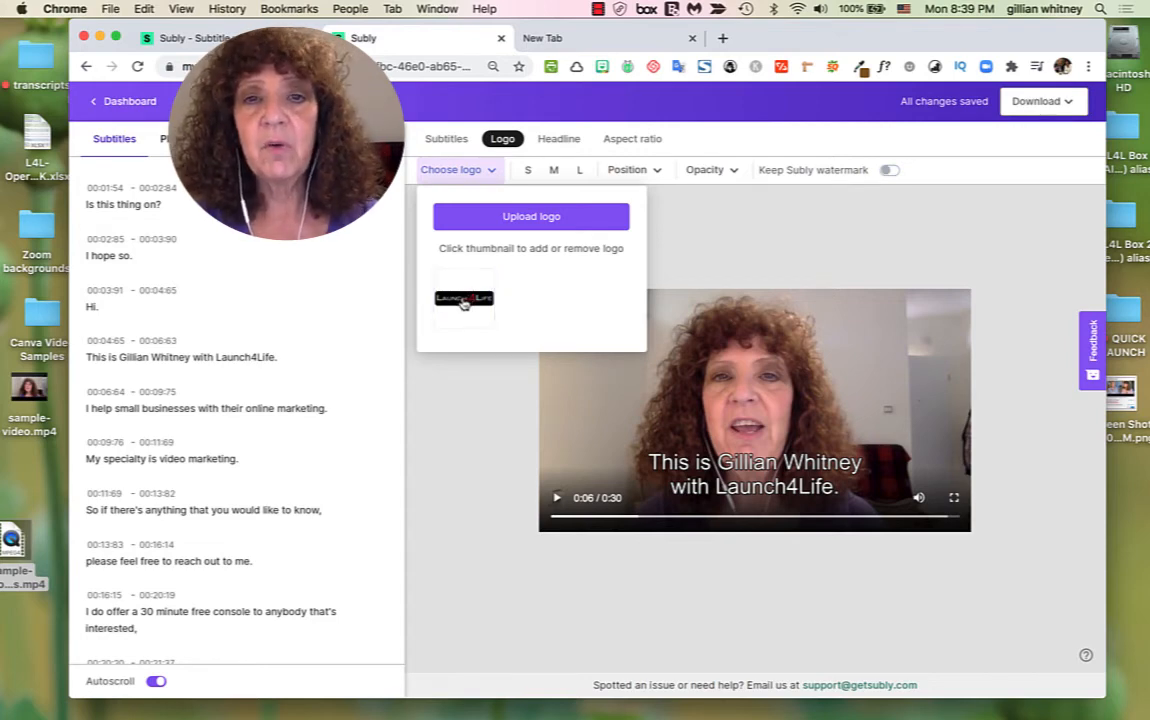
pyautogui.click(451, 310)
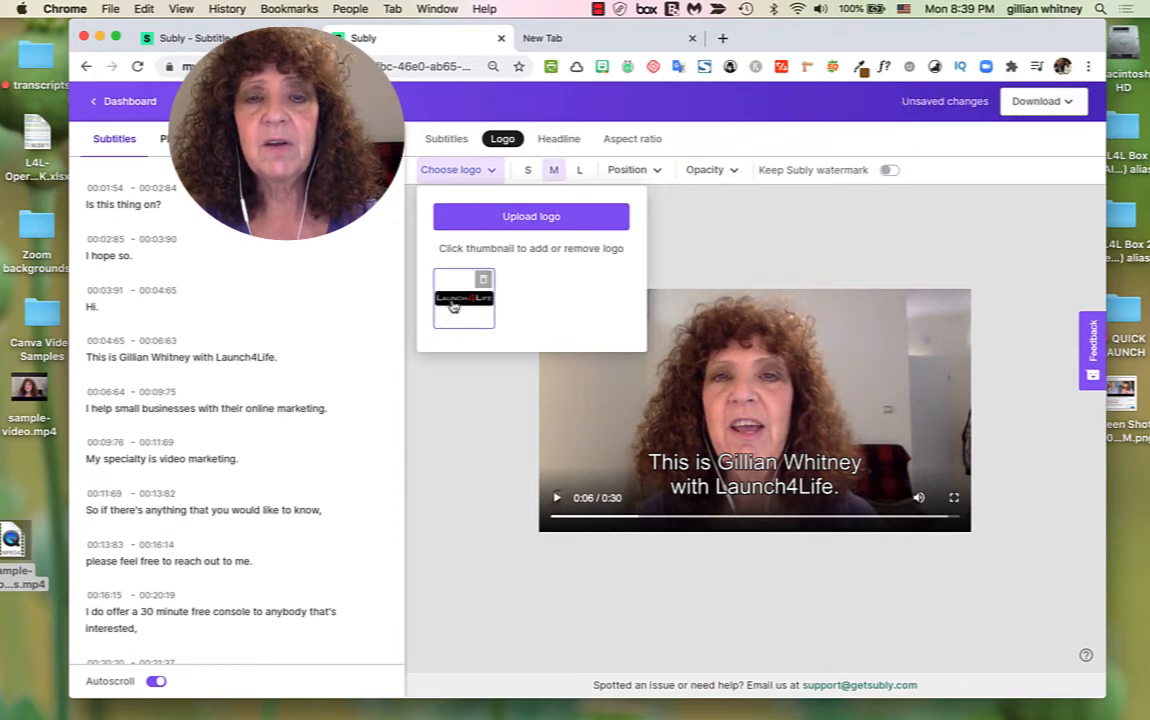
pyautogui.click(451, 306)
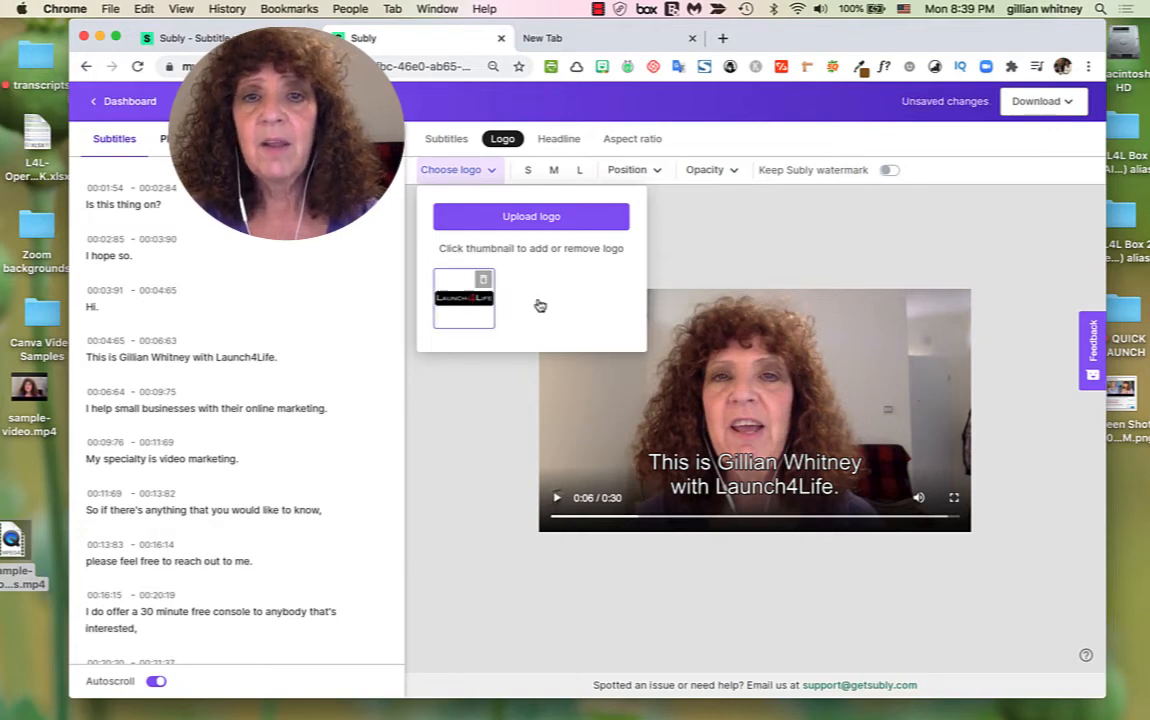
pyautogui.click(460, 298)
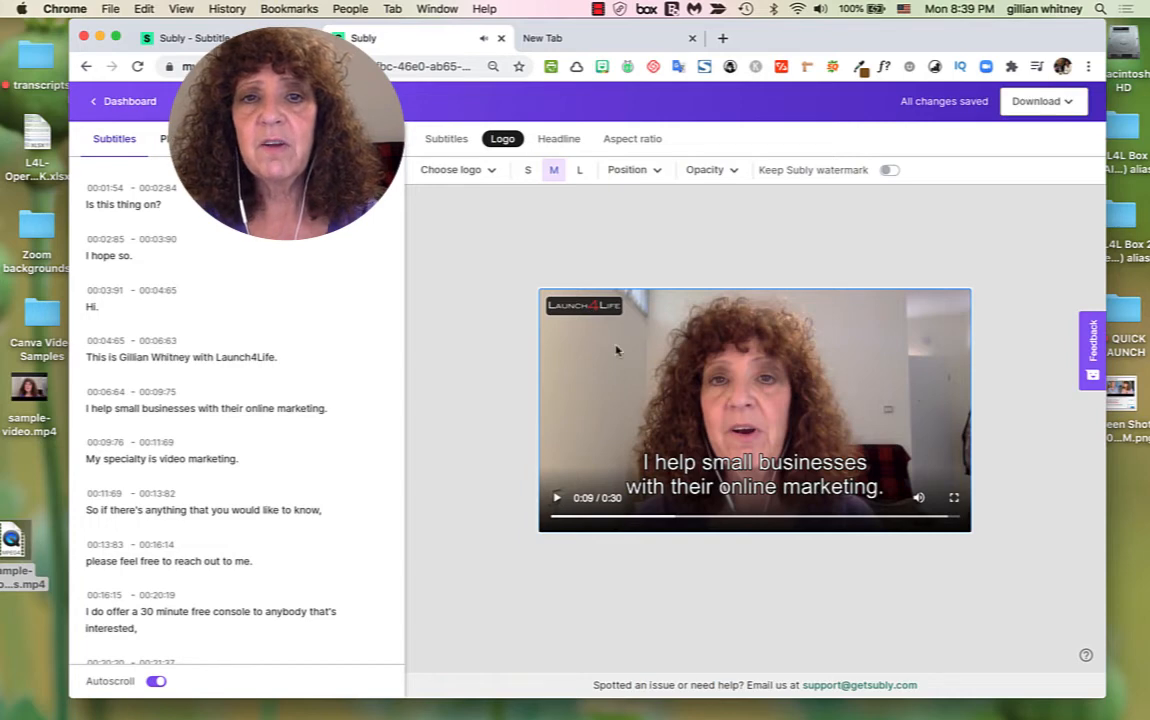
# Step: Try the Launch4Life logo in the Bottom Right, Bottom Left and Top Left positions, and settle on Top Right
pyautogui.click(656, 172)
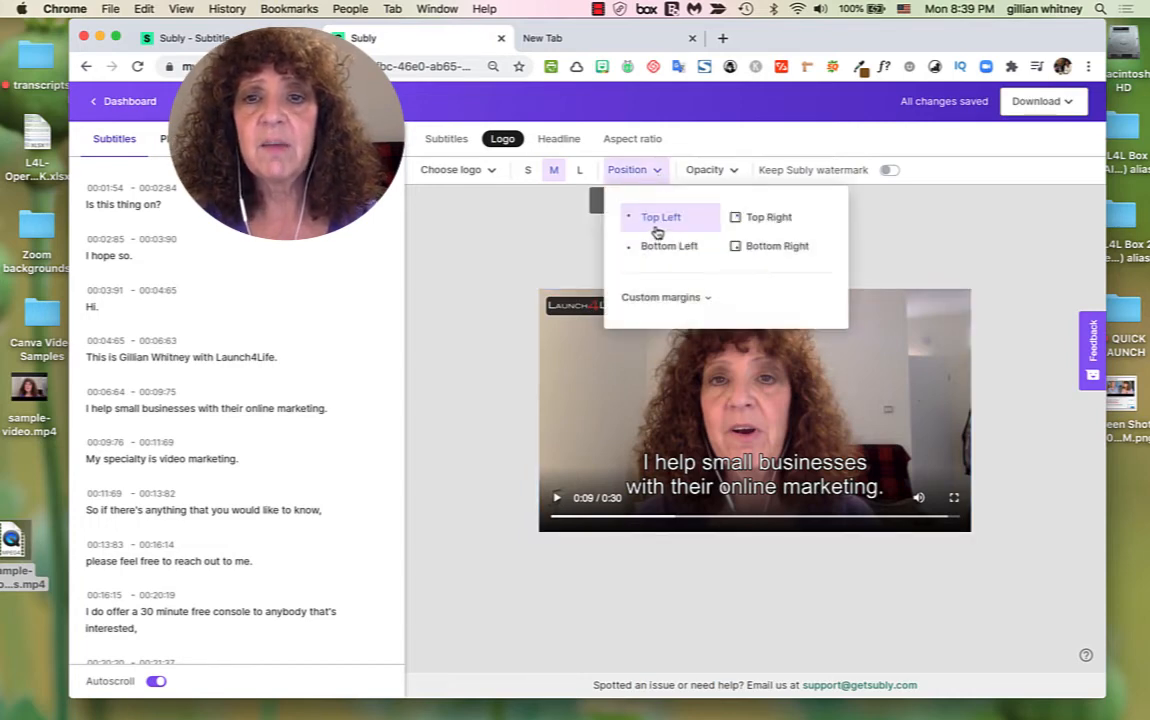
pyautogui.click(782, 223)
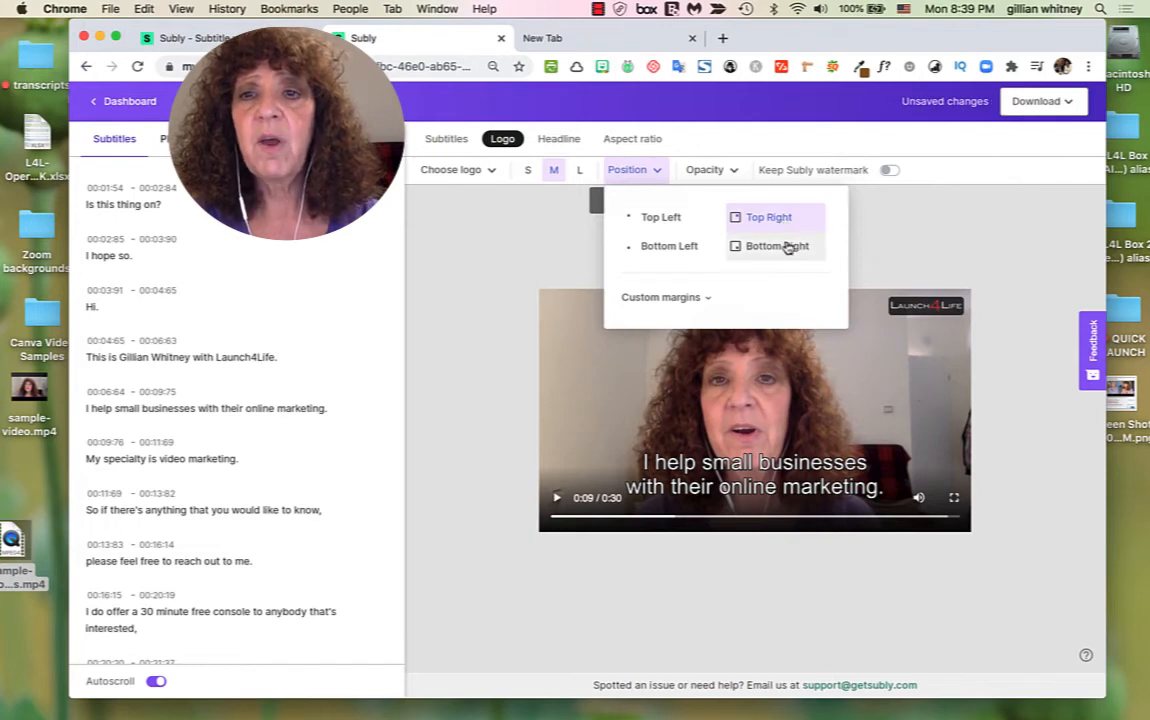
pyautogui.click(785, 247)
pyautogui.click(668, 257)
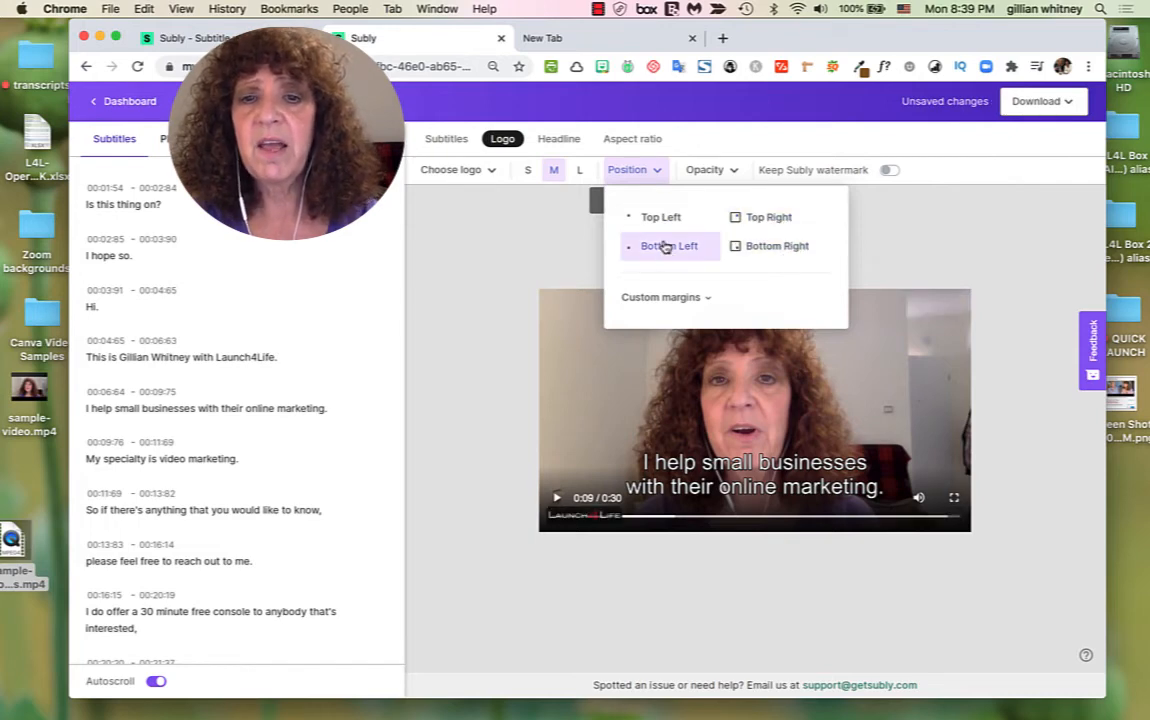
pyautogui.click(662, 224)
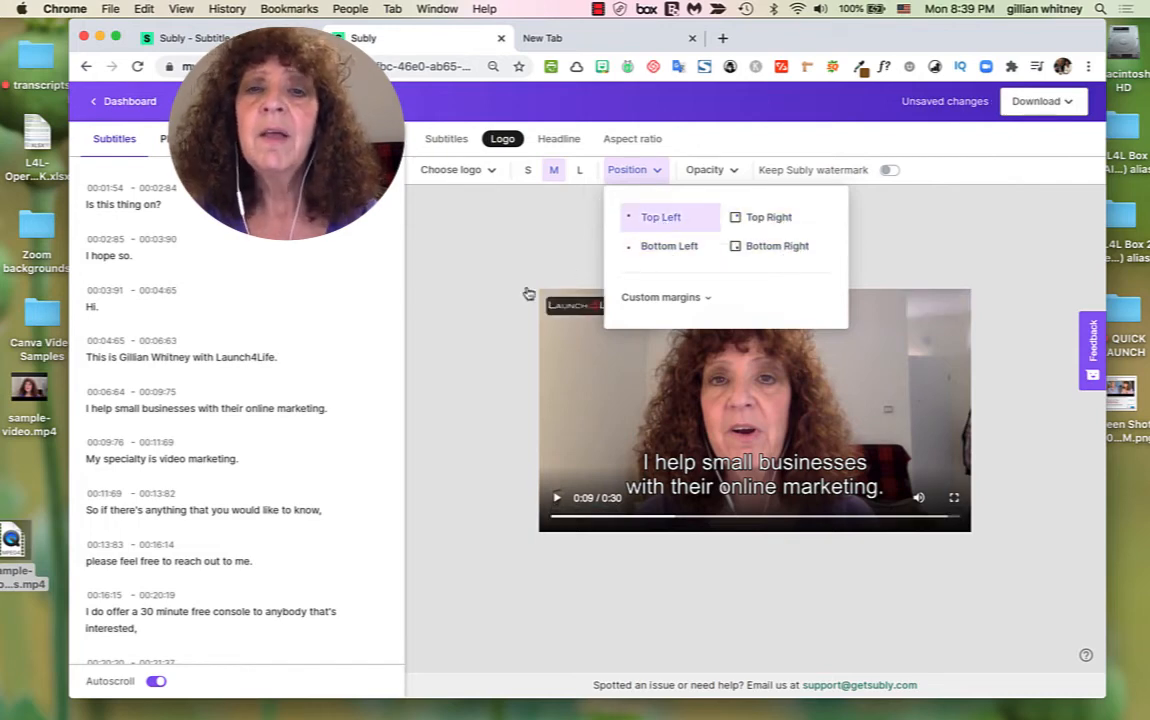
pyautogui.click(769, 219)
pyautogui.click(872, 230)
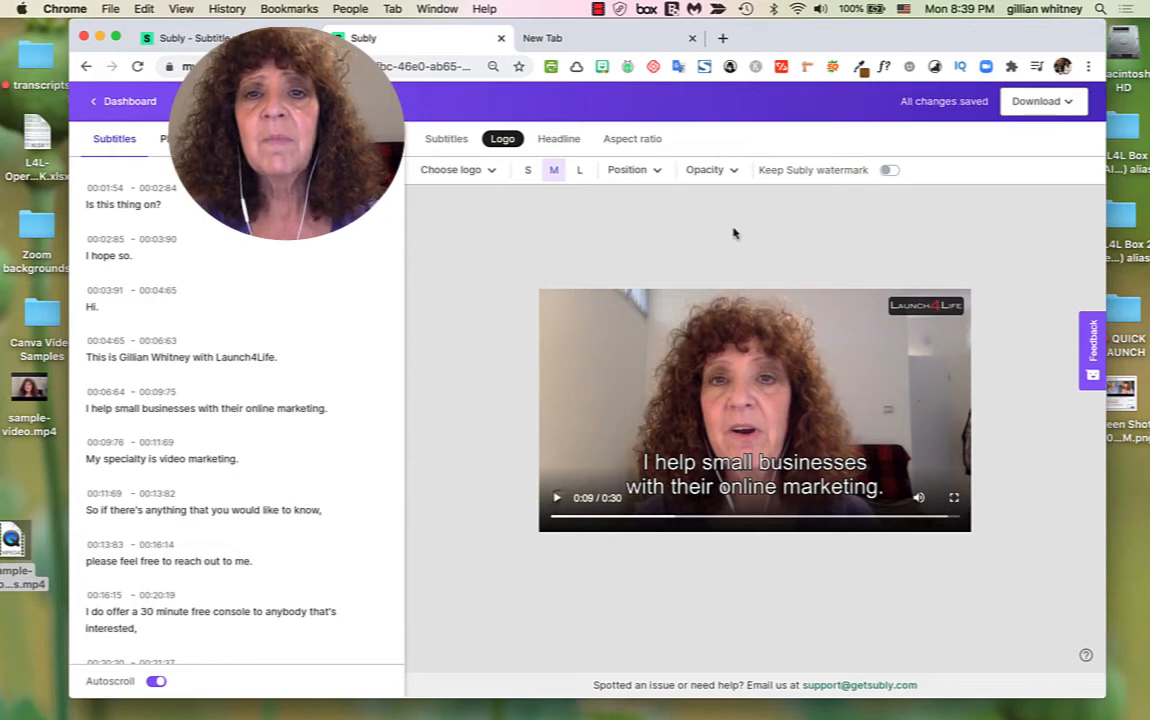
# Step: Raise the logo's opacity to 100%
pyautogui.click(727, 177)
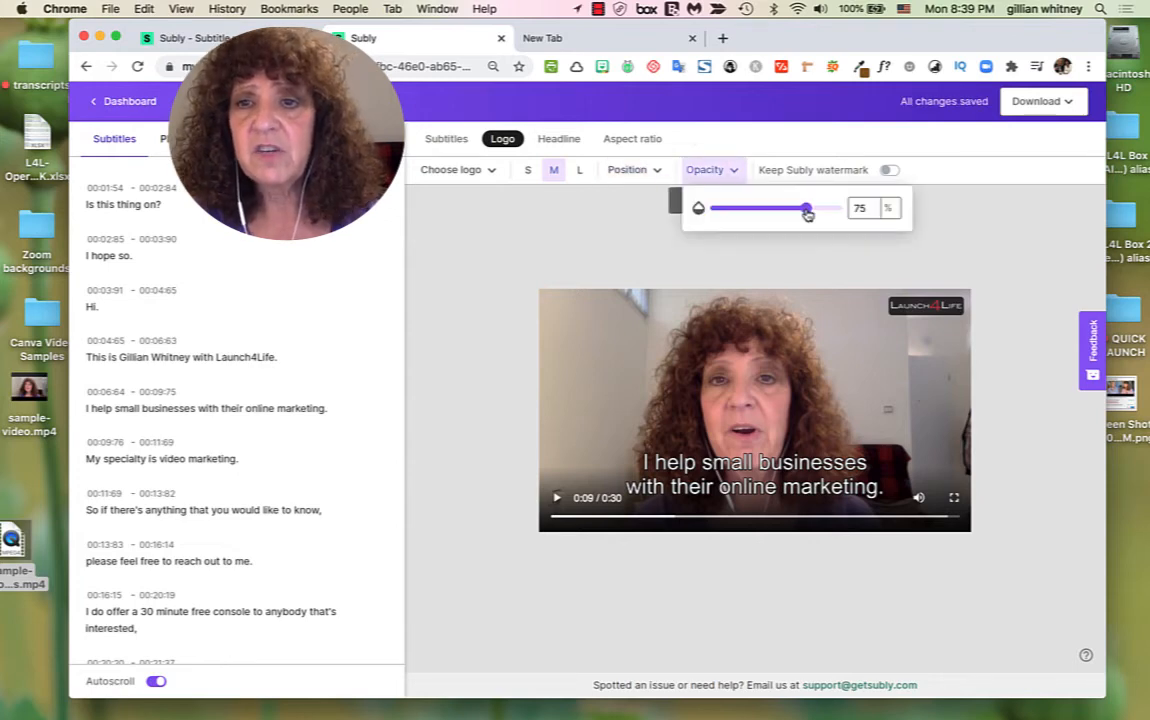
pyautogui.moveTo(806, 208); pyautogui.dragTo(855, 210)
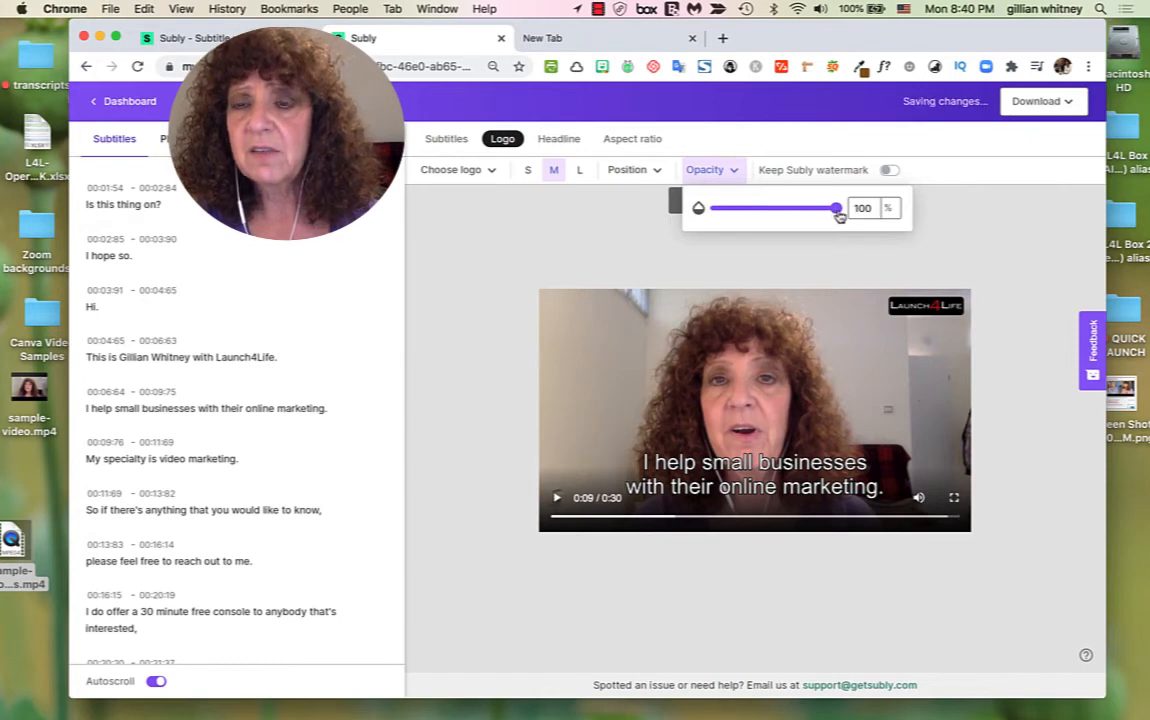
pyautogui.moveTo(839, 214)
pyautogui.mouseDown()
pyautogui.moveTo(747, 224)
pyautogui.moveTo(835, 211)
pyautogui.mouseUp()
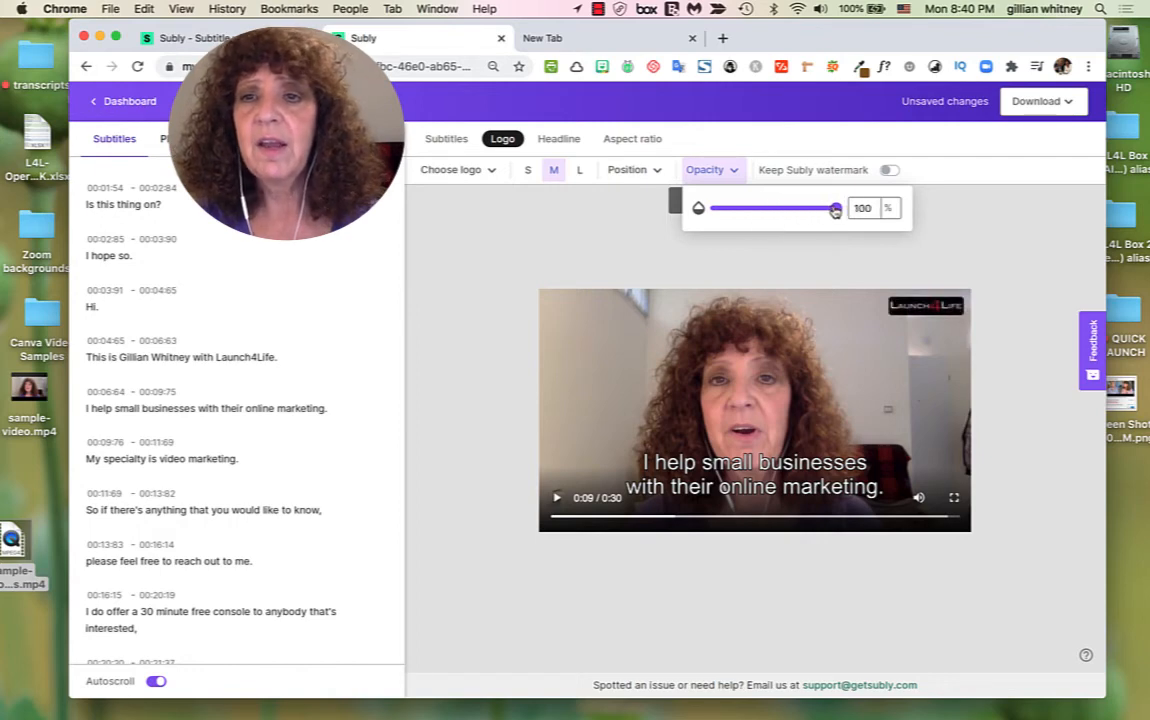
pyautogui.click(806, 269)
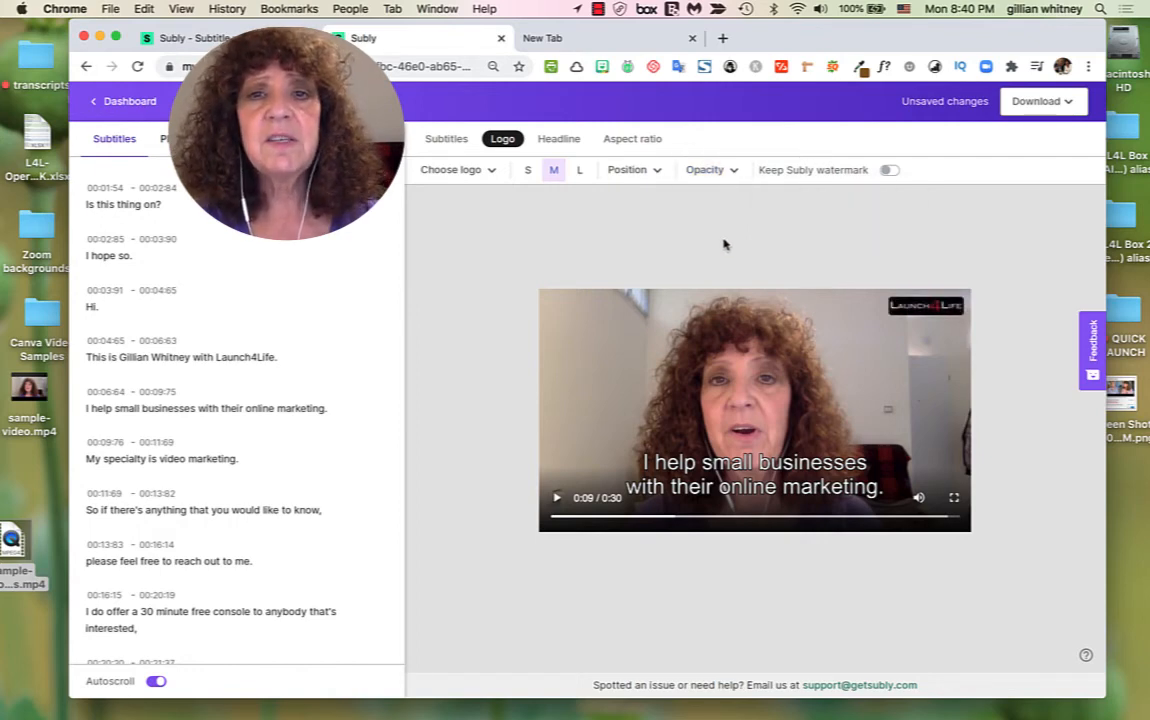
# Step: Compare the small and large logo sizes, and return the logo to medium
pyautogui.click(526, 172)
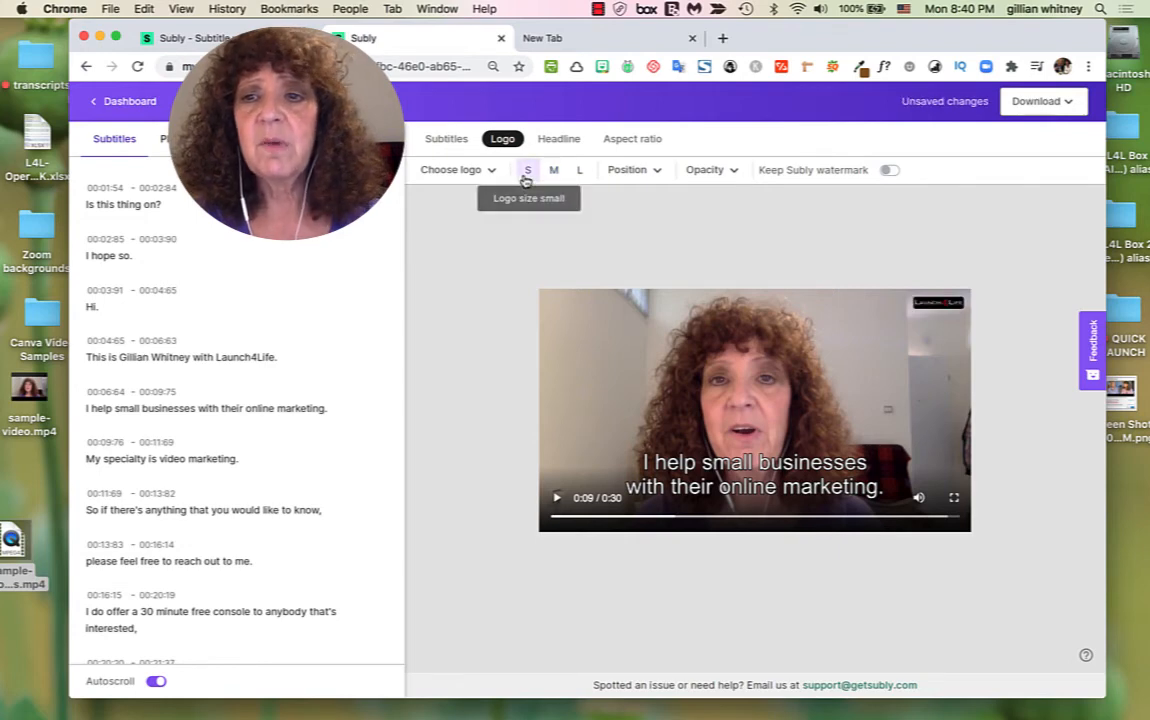
pyautogui.click(580, 174)
pyautogui.click(554, 173)
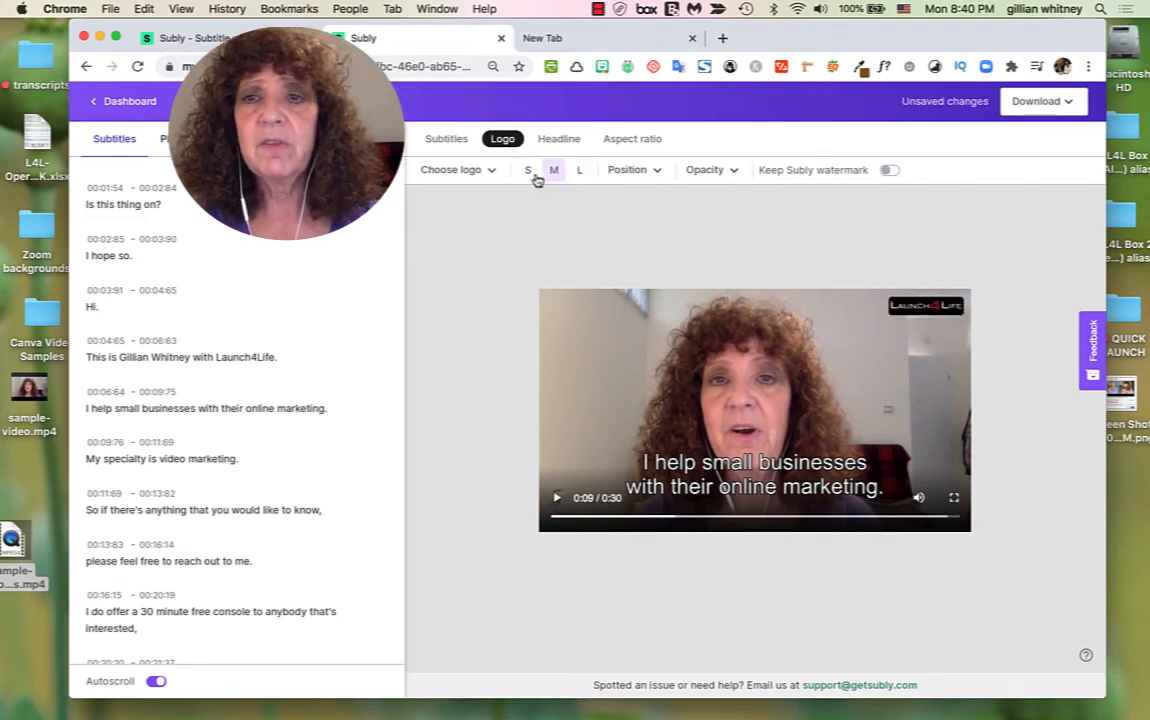
pyautogui.click(528, 172)
pyautogui.click(554, 173)
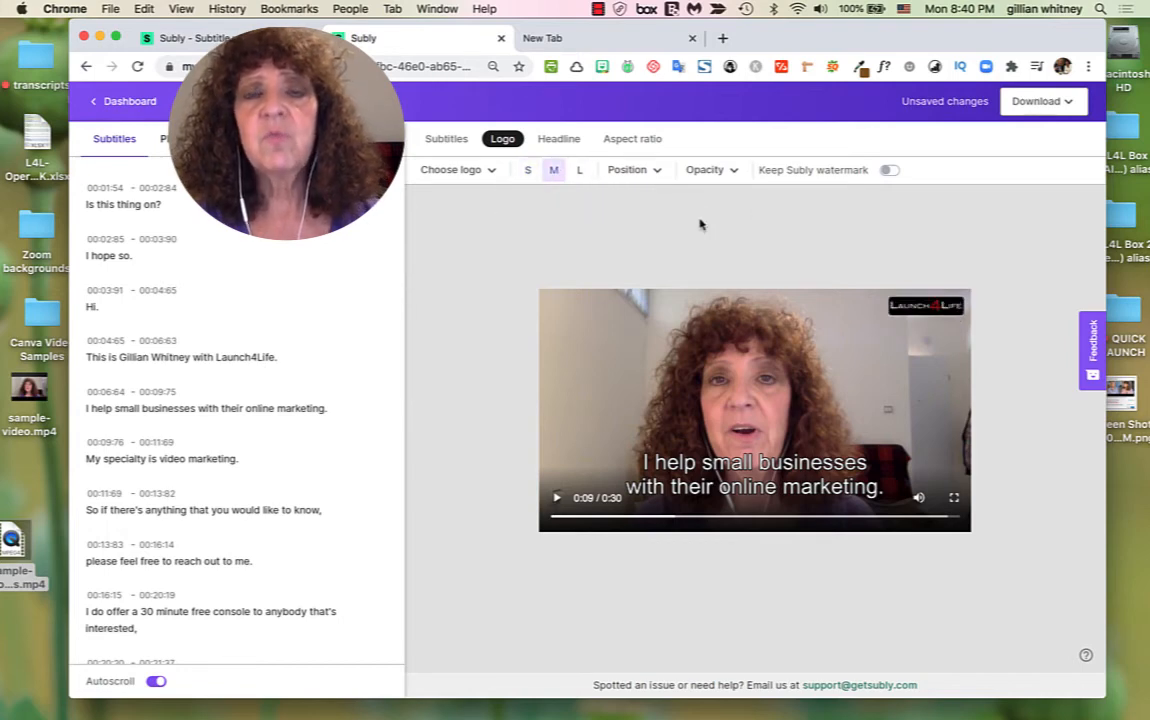
# Step: View the headline options, set the video to 1:1 Square, and try Fit and crop before returning to Fit with border
pyautogui.click(560, 140)
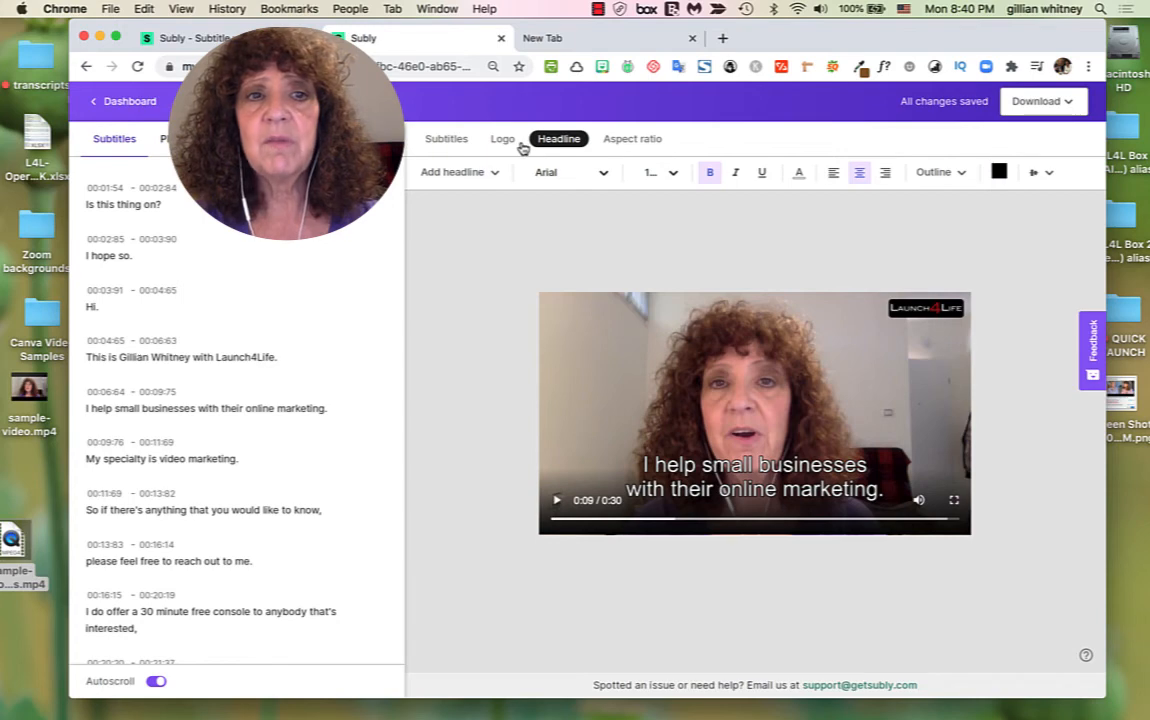
pyautogui.click(633, 141)
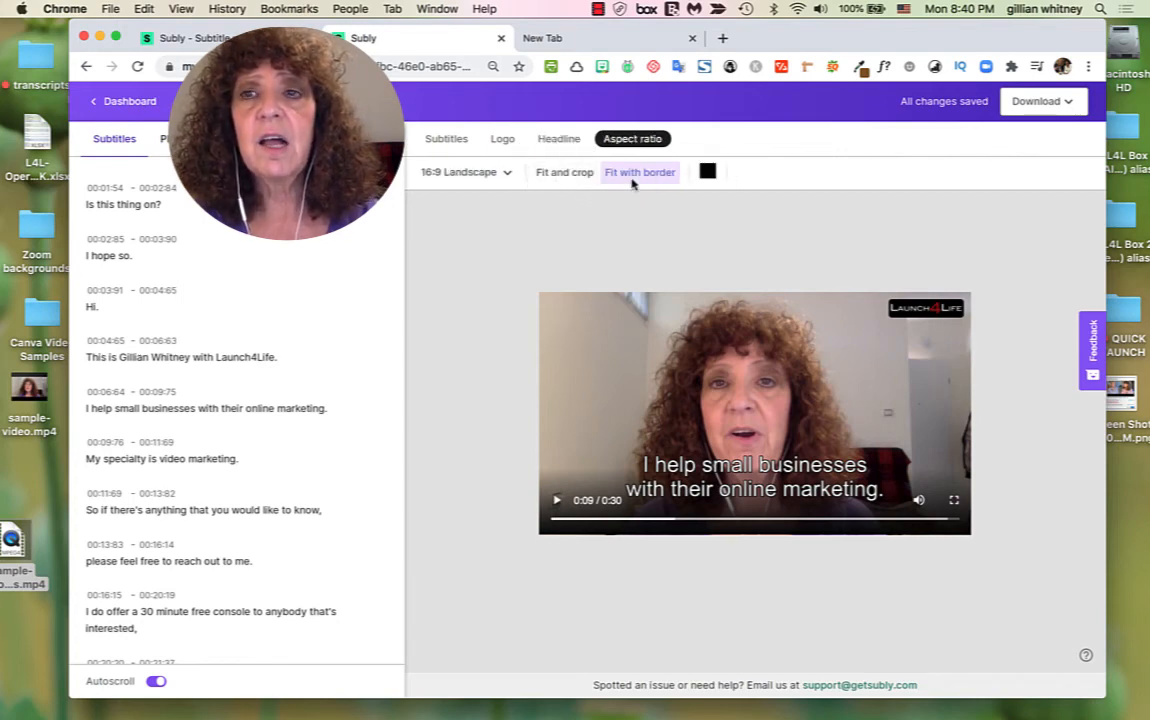
pyautogui.click(508, 176)
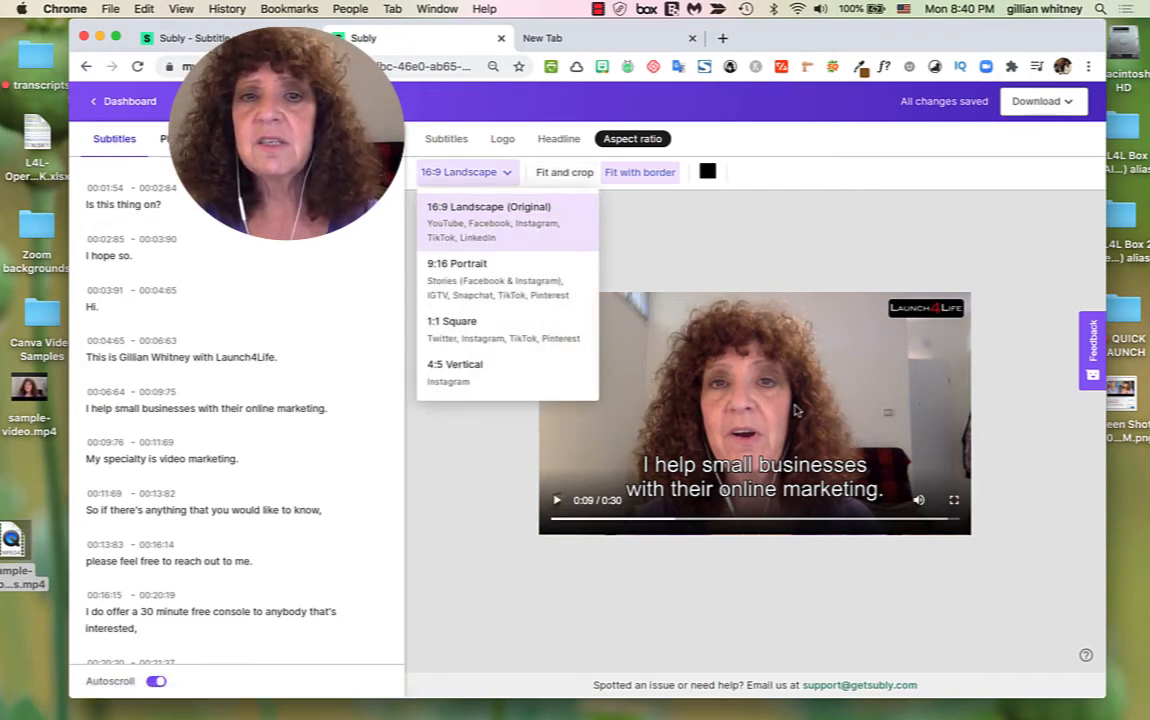
pyautogui.click(541, 340)
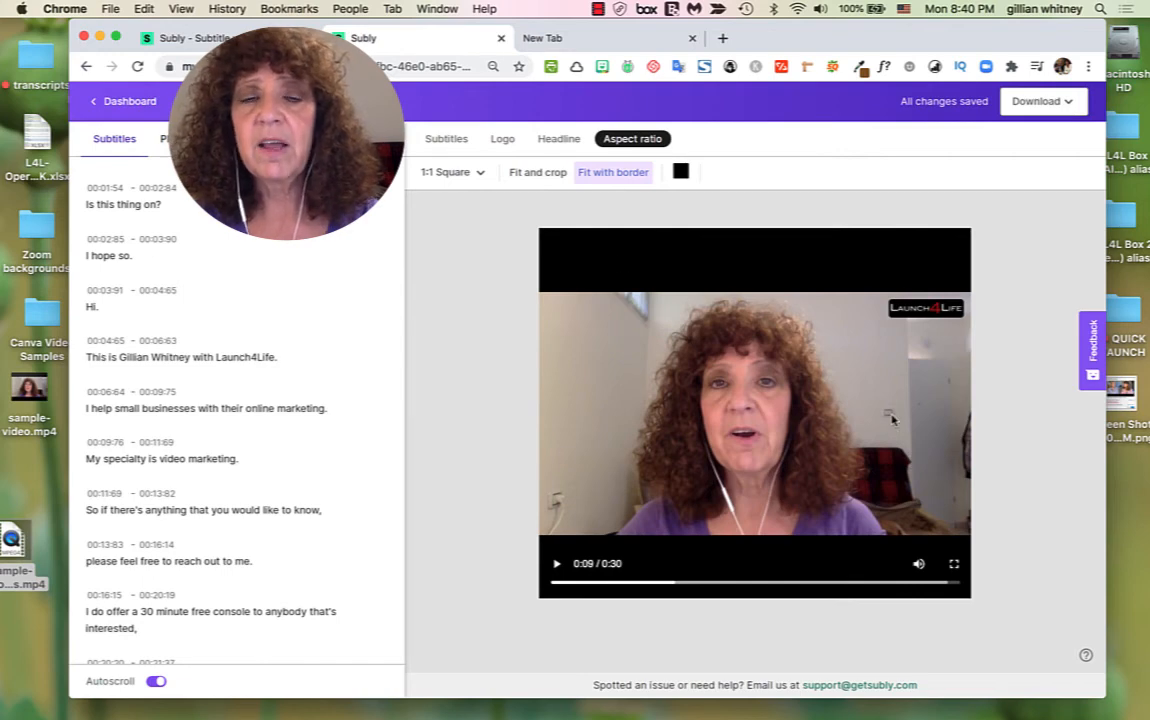
pyautogui.click(546, 176)
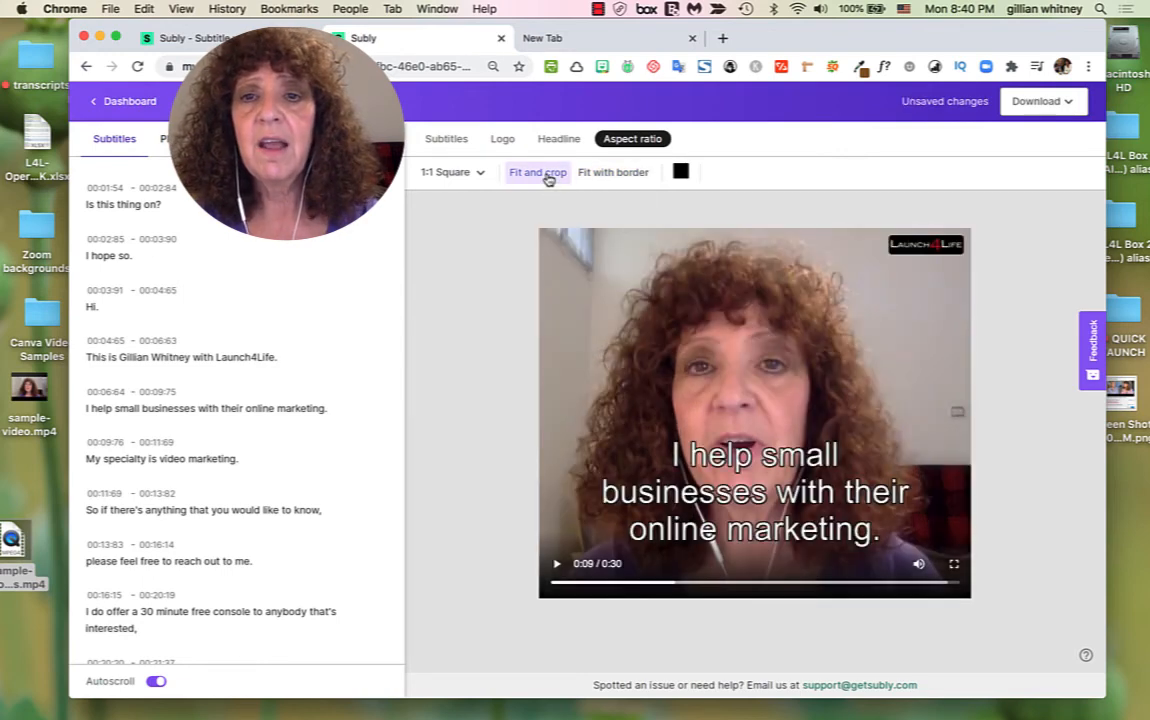
pyautogui.click(450, 174)
pyautogui.click(596, 173)
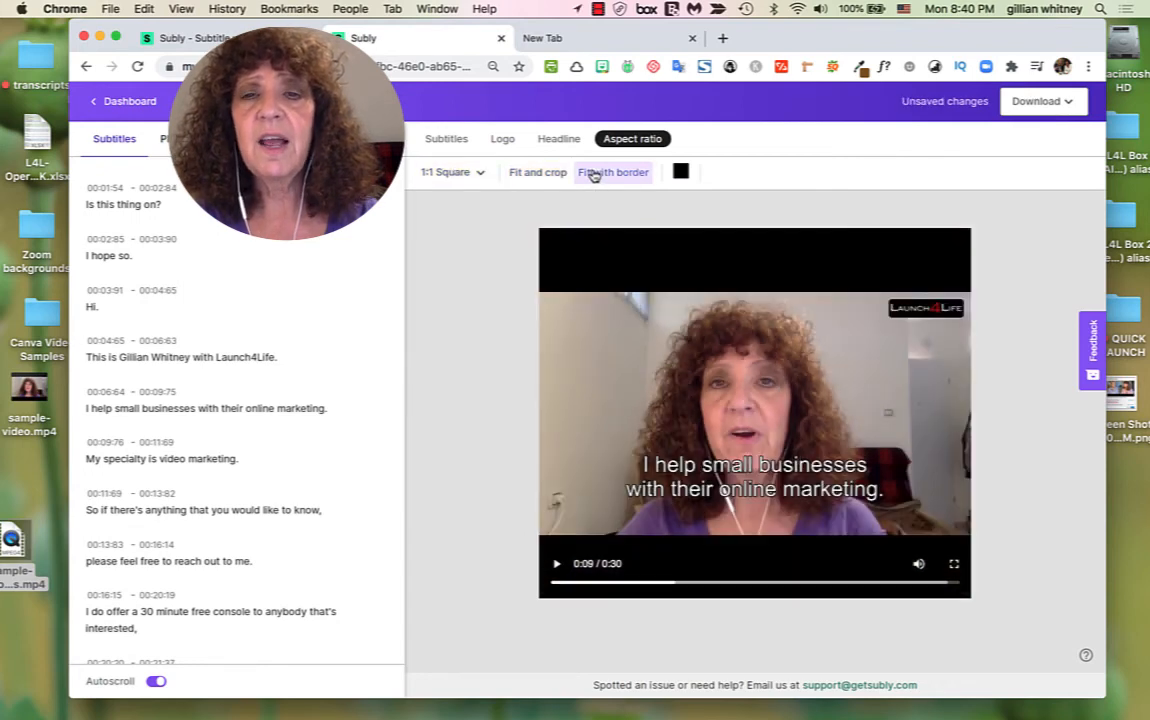
# Step: Try purple, pink and white as the border colour of the square video, and return it to black
pyautogui.click(681, 172)
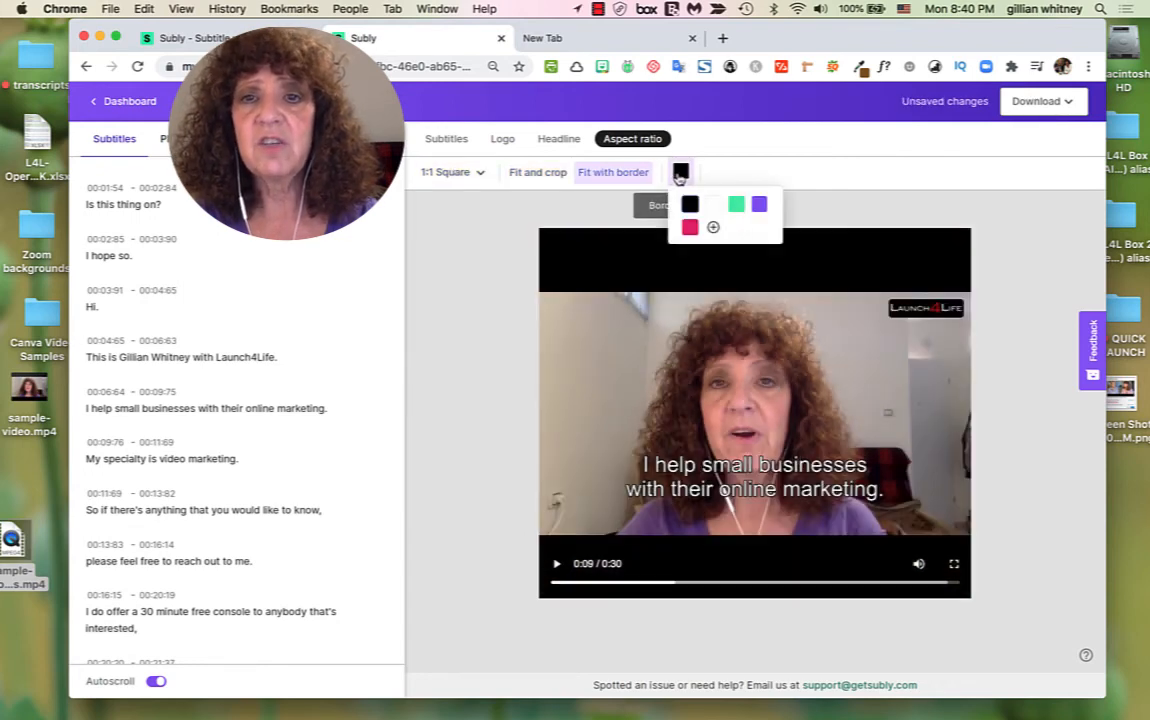
pyautogui.click(759, 206)
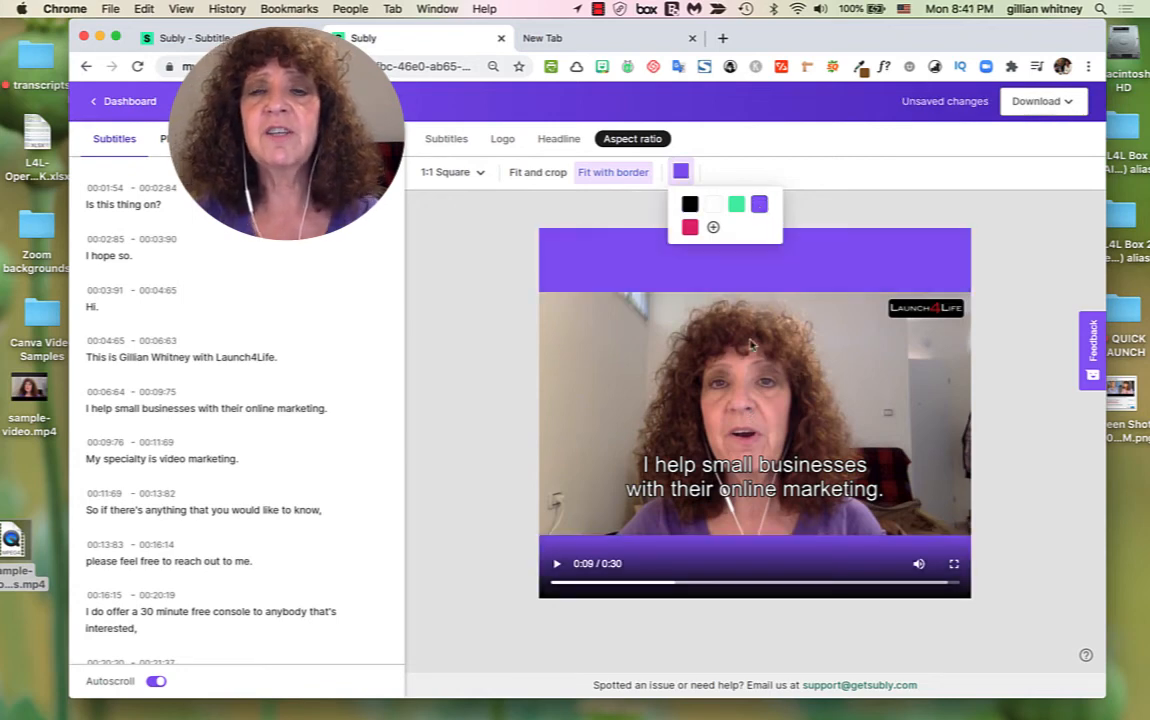
pyautogui.click(690, 227)
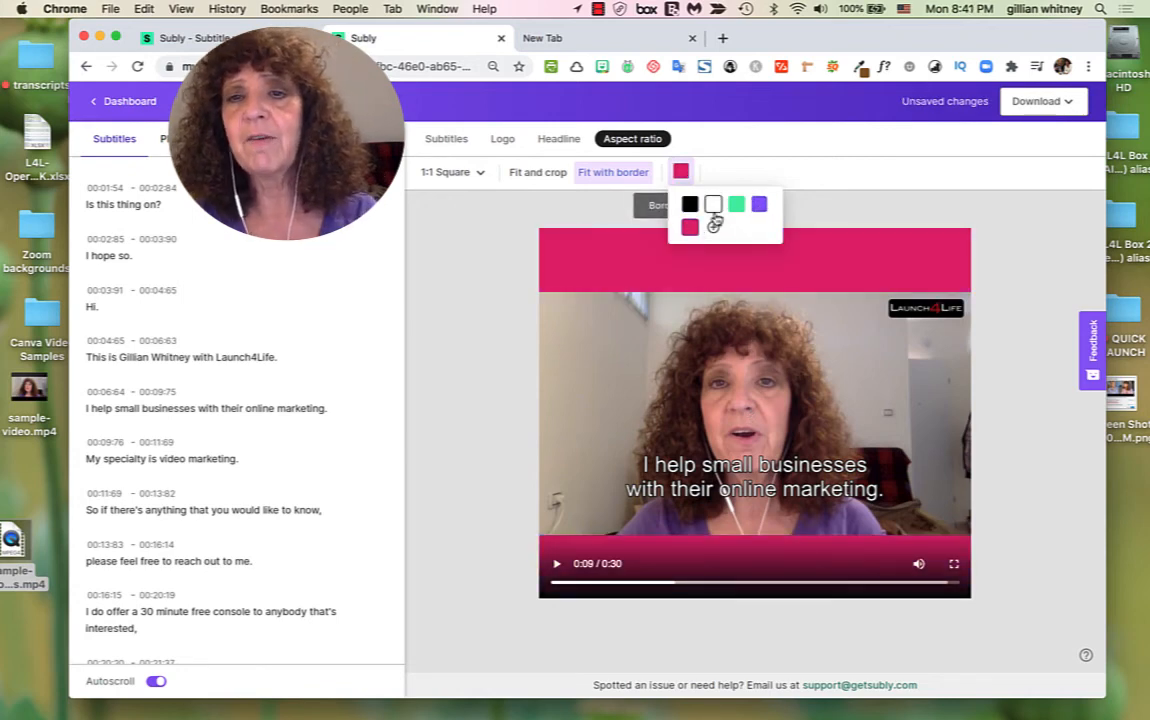
pyautogui.click(713, 206)
pyautogui.click(690, 204)
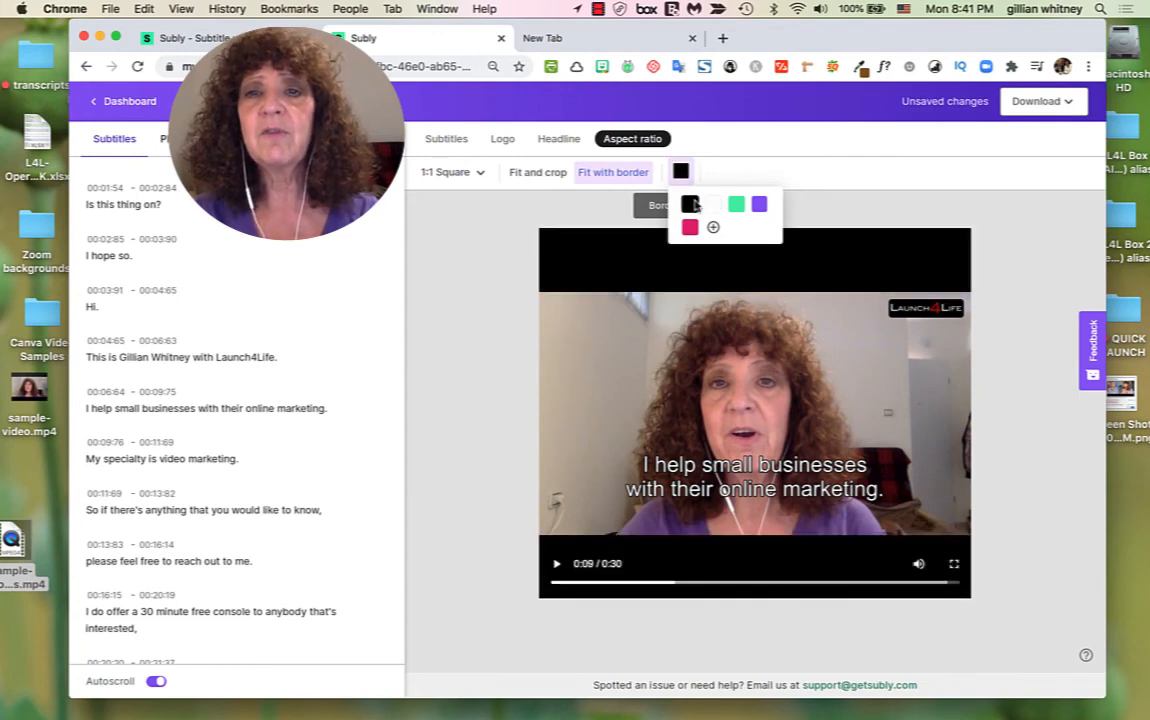
pyautogui.click(845, 215)
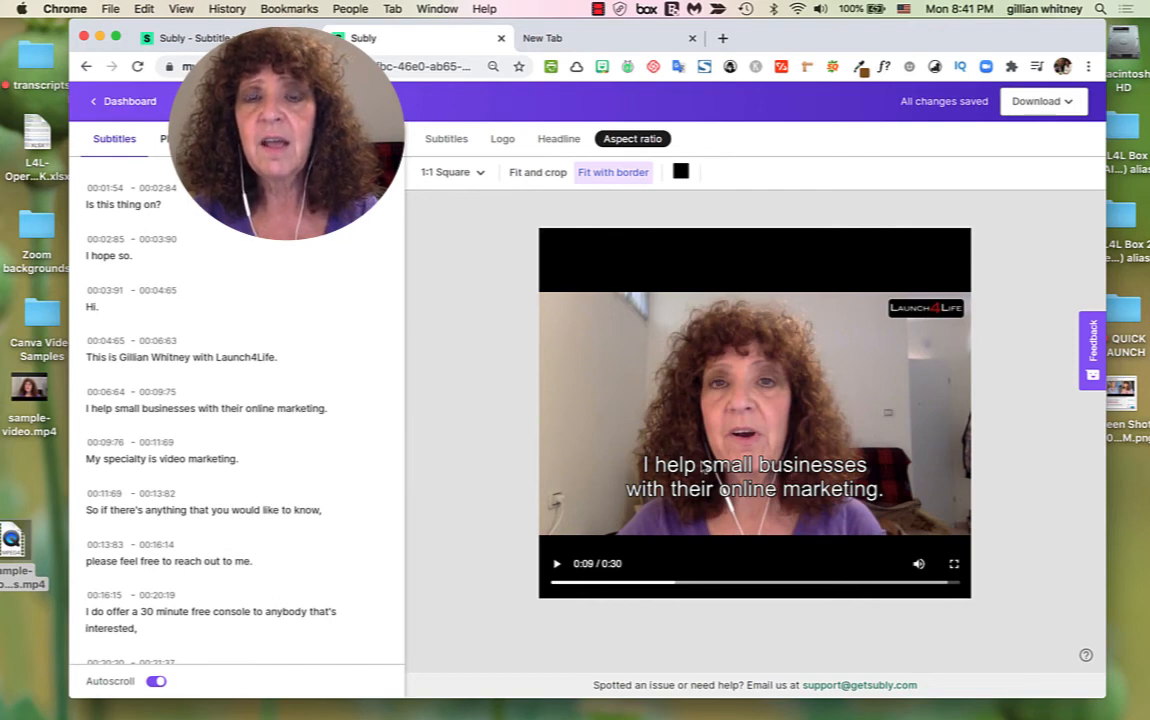
# Step: Try the Middle and Top positions for the subtitles, and return them to Bottom
pyautogui.click(446, 140)
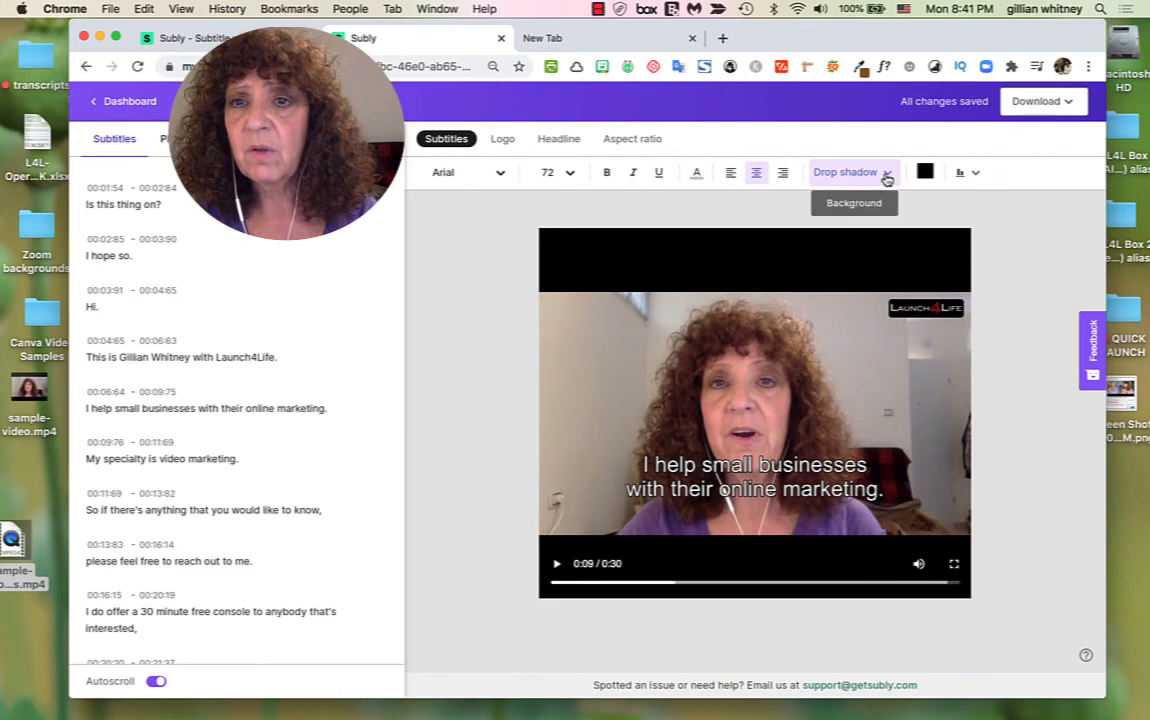
pyautogui.click(976, 175)
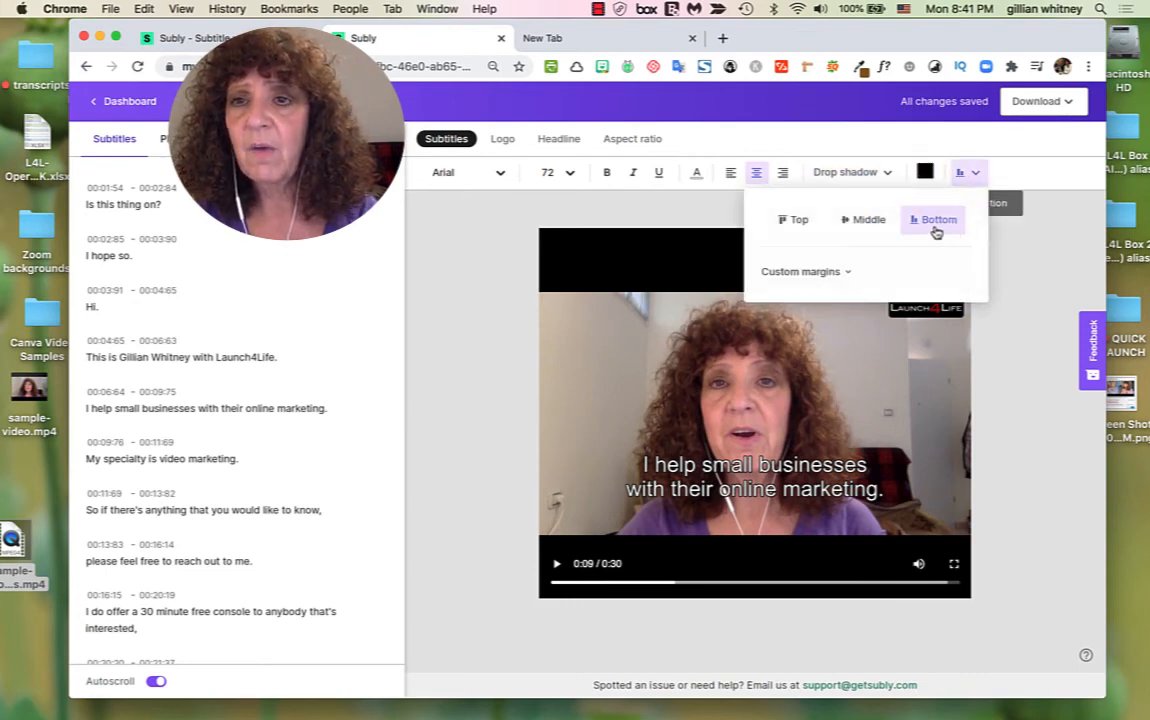
pyautogui.click(848, 221)
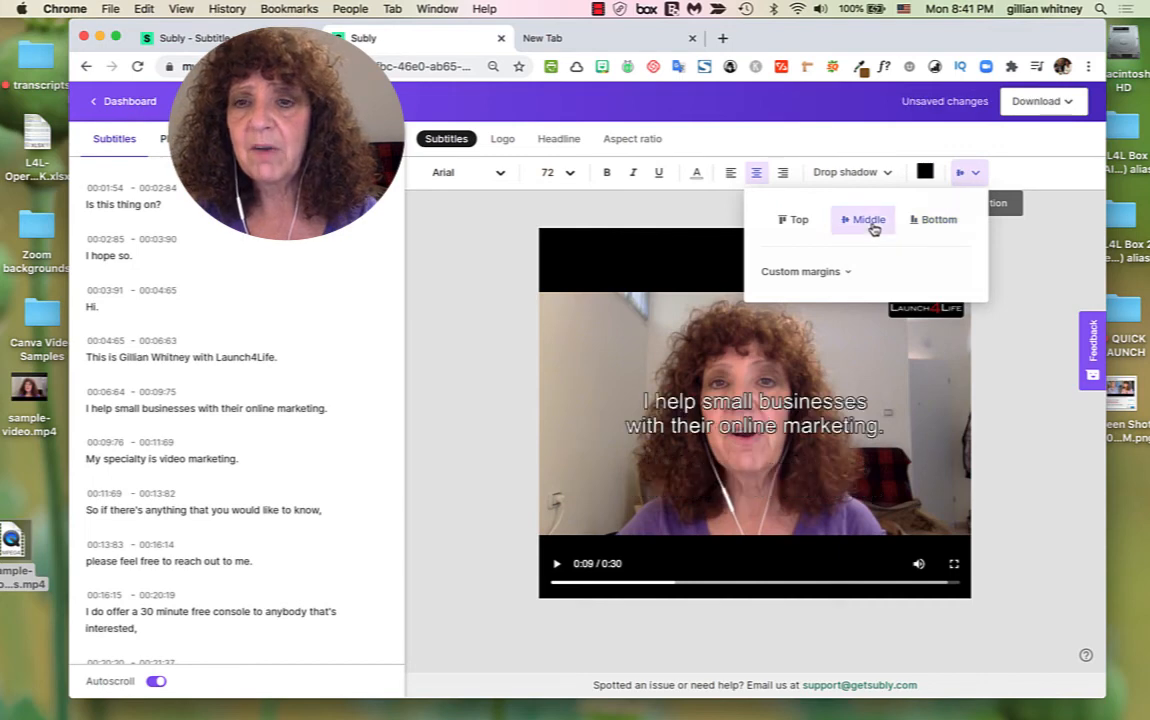
pyautogui.click(800, 222)
pyautogui.click(934, 226)
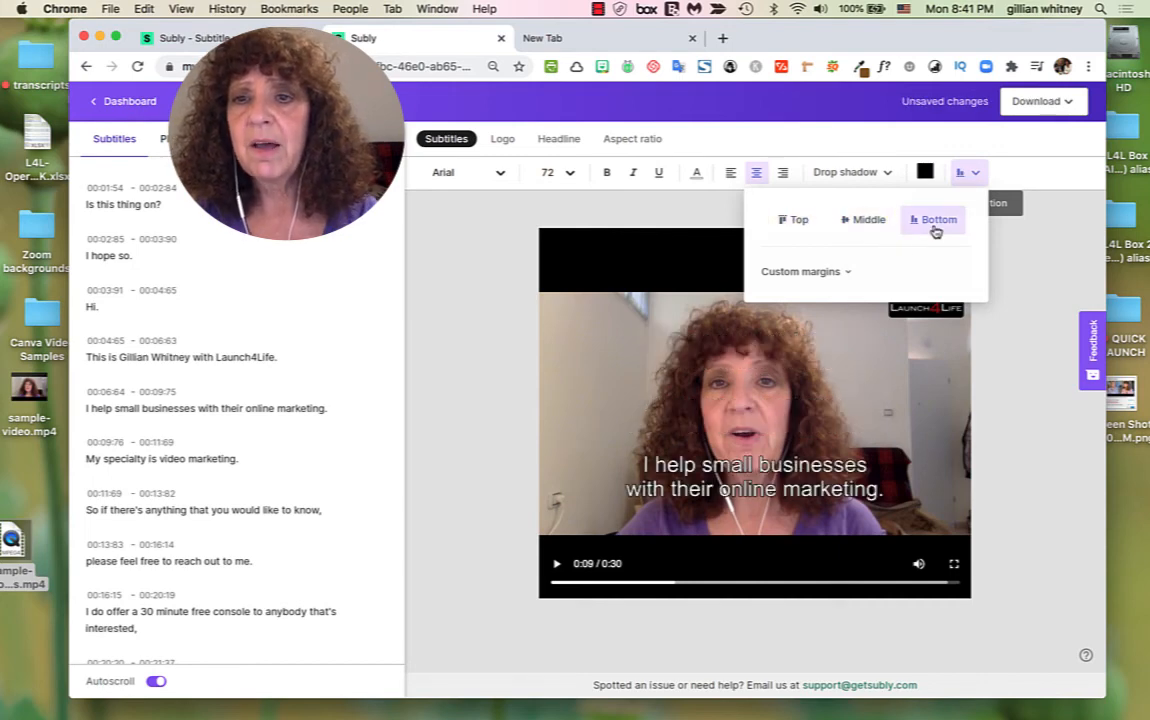
# Step: Set the subtitles' custom bottom margin to 20 px
pyautogui.click(848, 273)
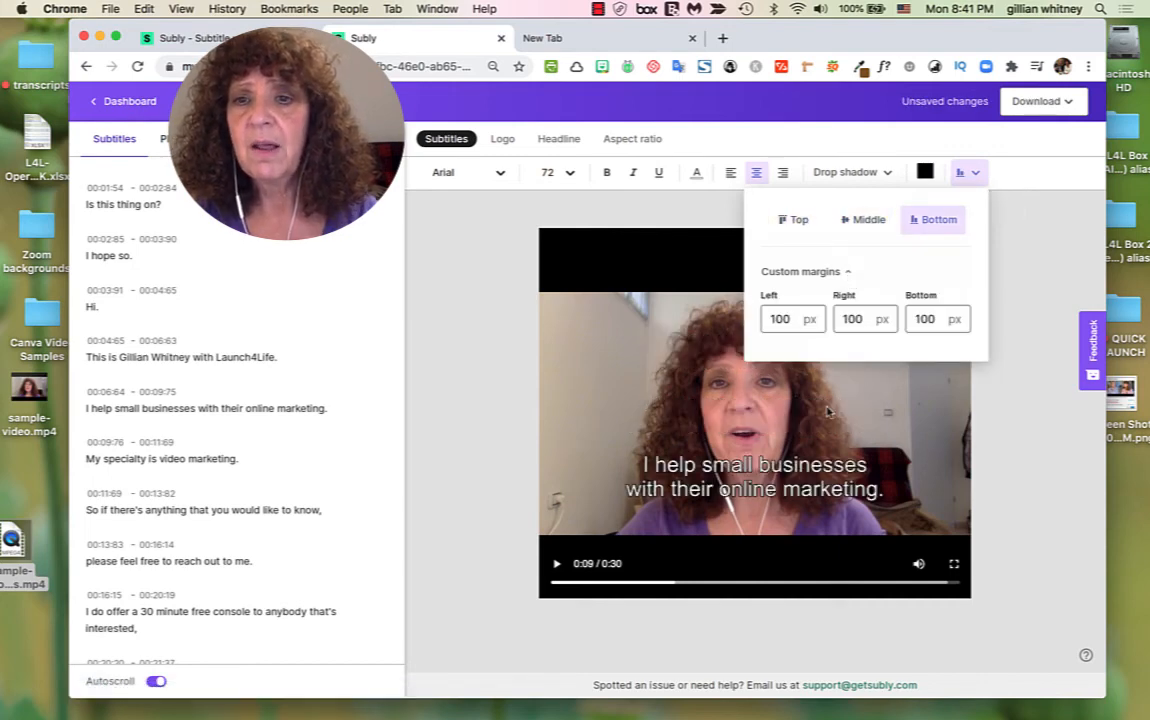
pyautogui.doubleClick(940, 324)
pyautogui.write('2')
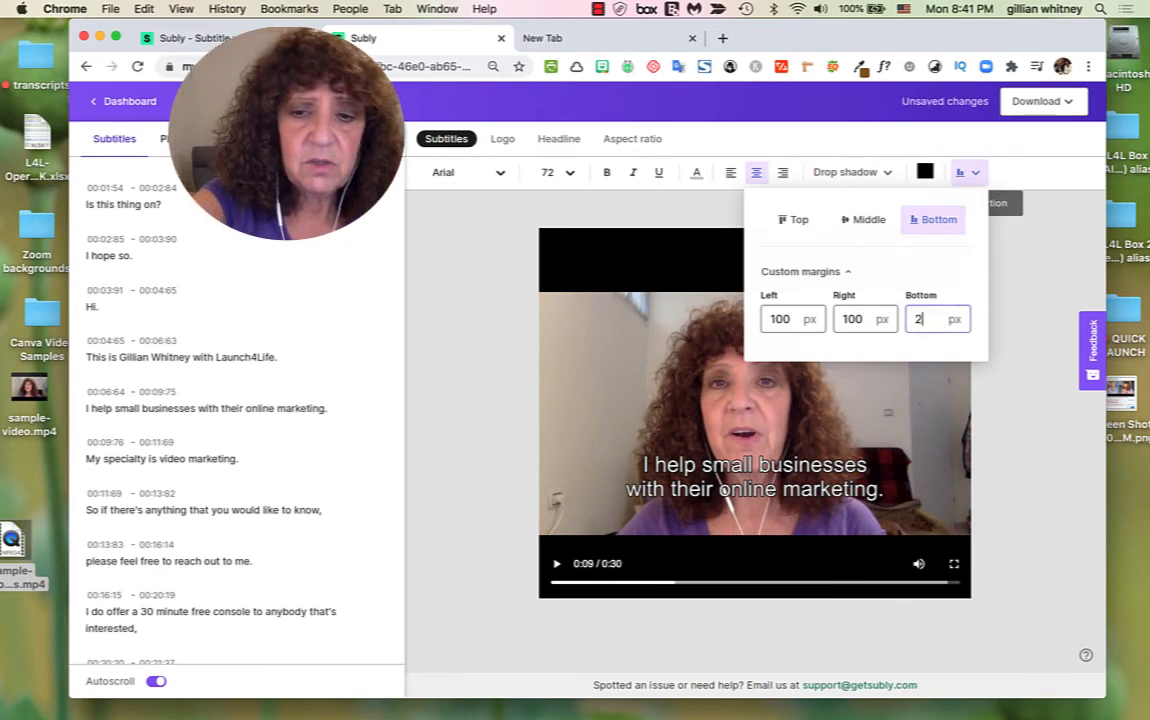
pyautogui.write('0')
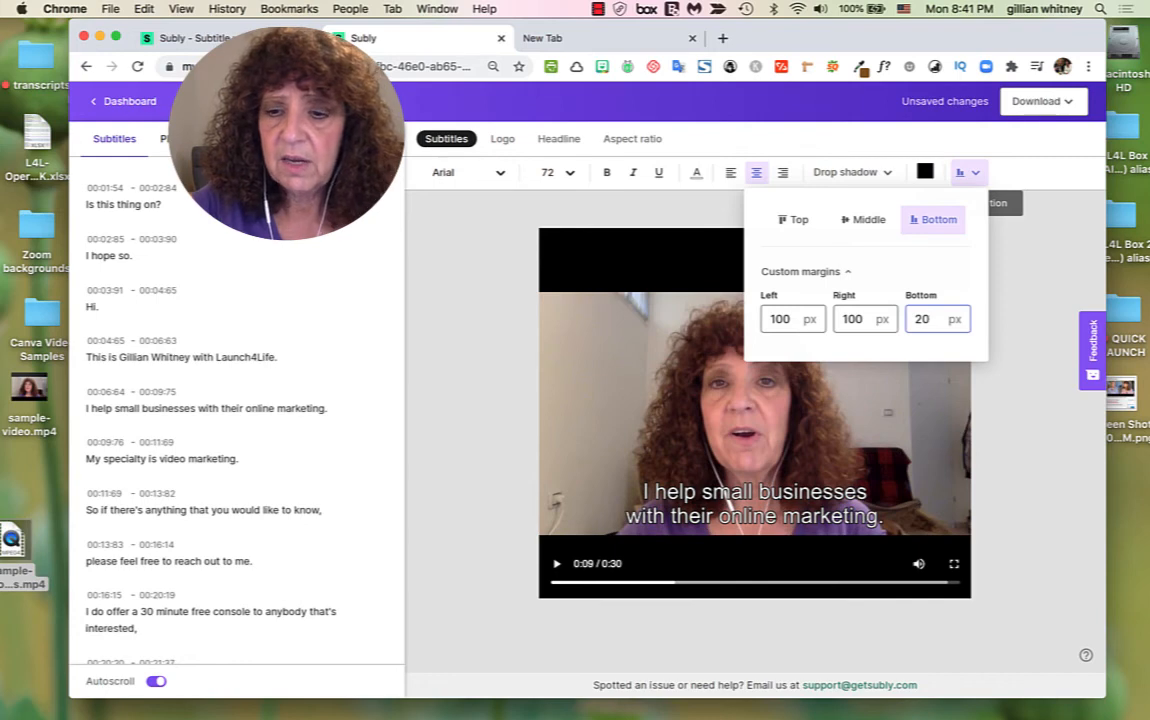
pyautogui.click(1047, 483)
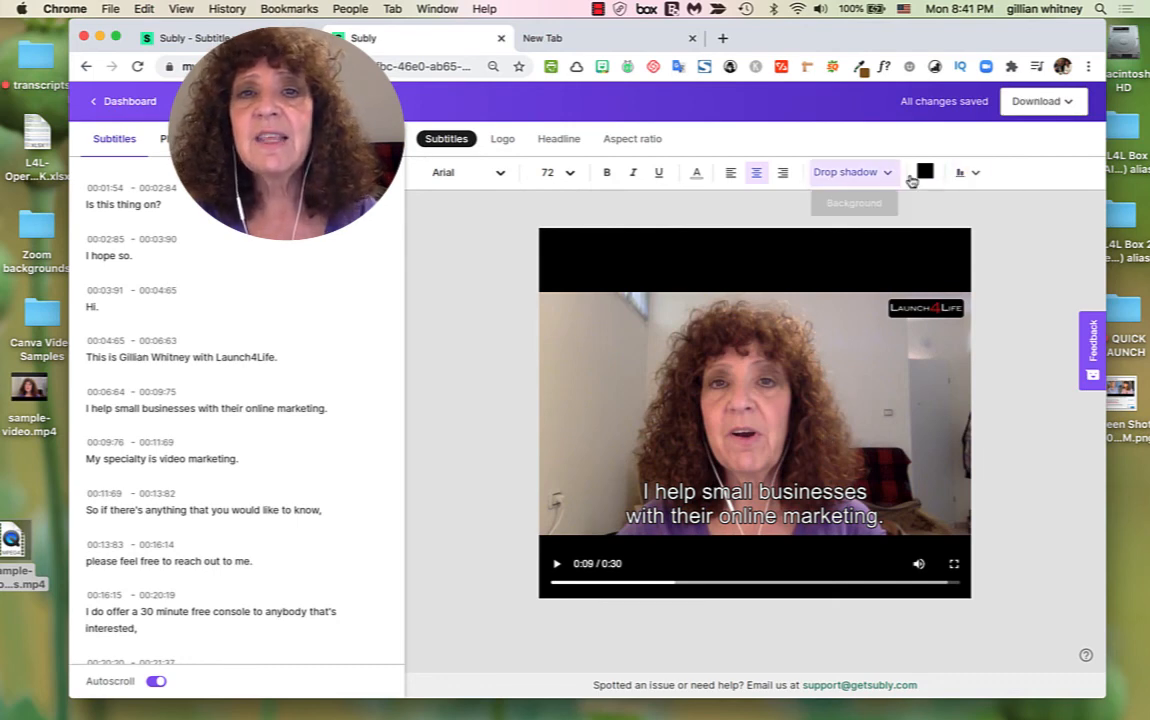
# Step: Set the video's aspect ratio back to 16:9 Landscape and reopen the subtitle styling options
pyautogui.click(629, 142)
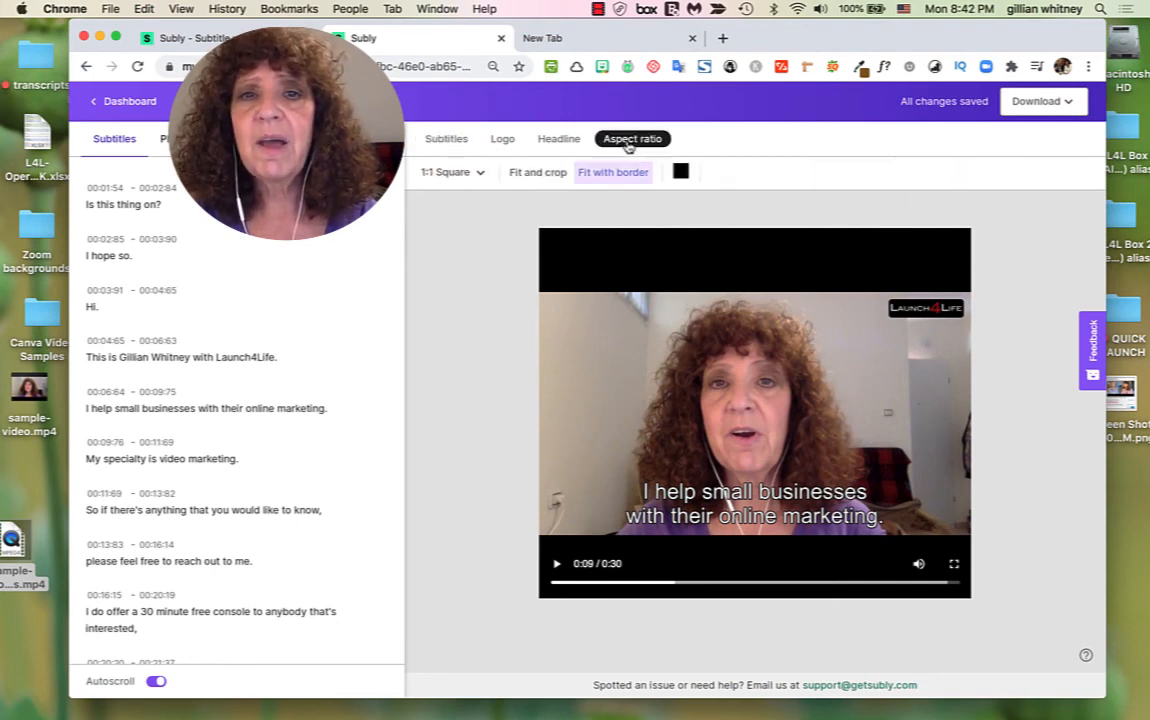
pyautogui.click(484, 176)
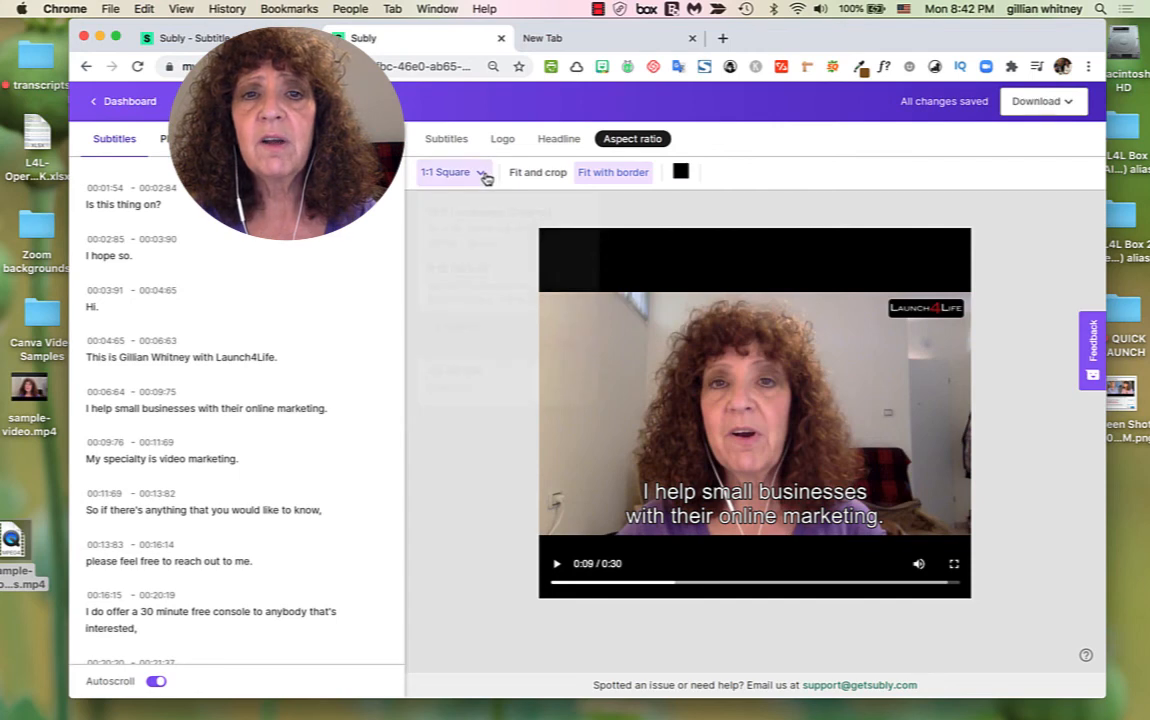
pyautogui.click(489, 218)
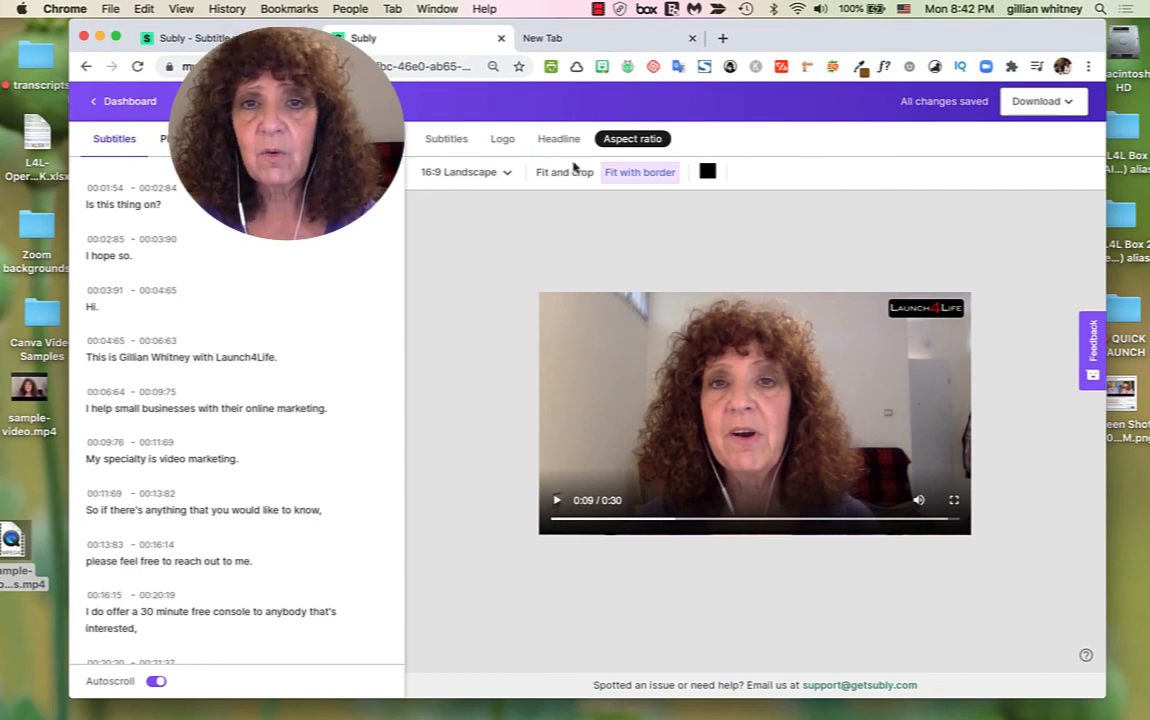
pyautogui.click(446, 139)
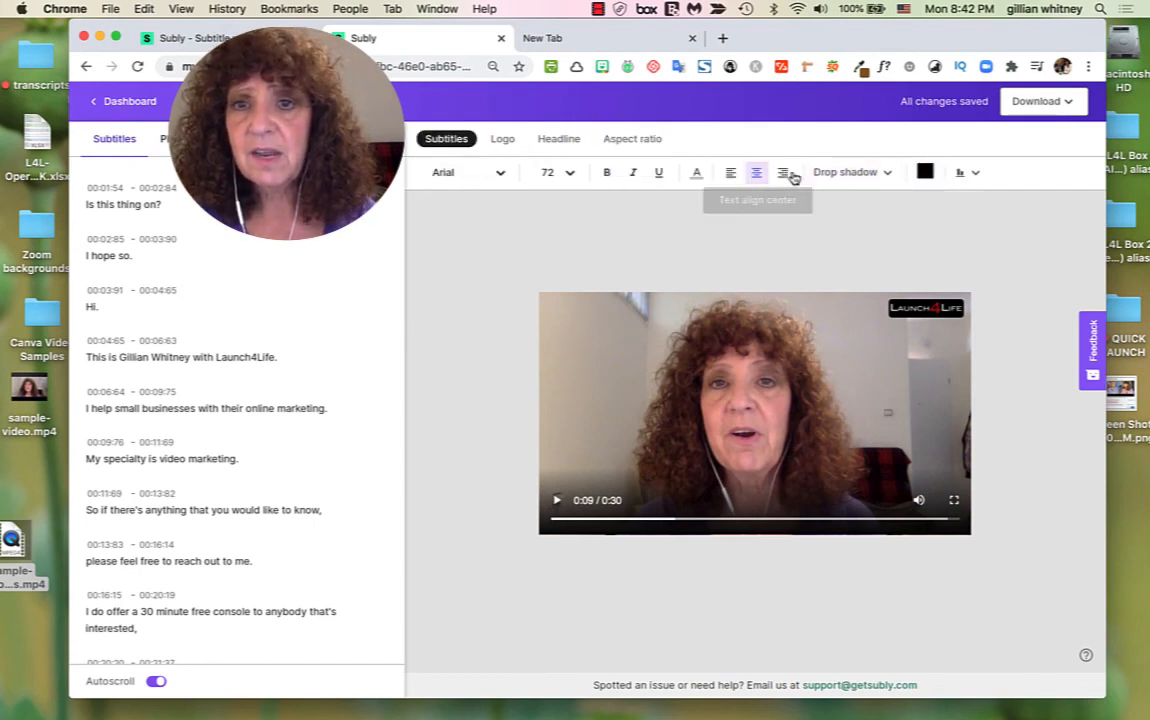
# Step: Play the video briefly until a subtitle shows, pause it, and set the subtitles' custom bottom margin to 60 px
pyautogui.click(558, 500)
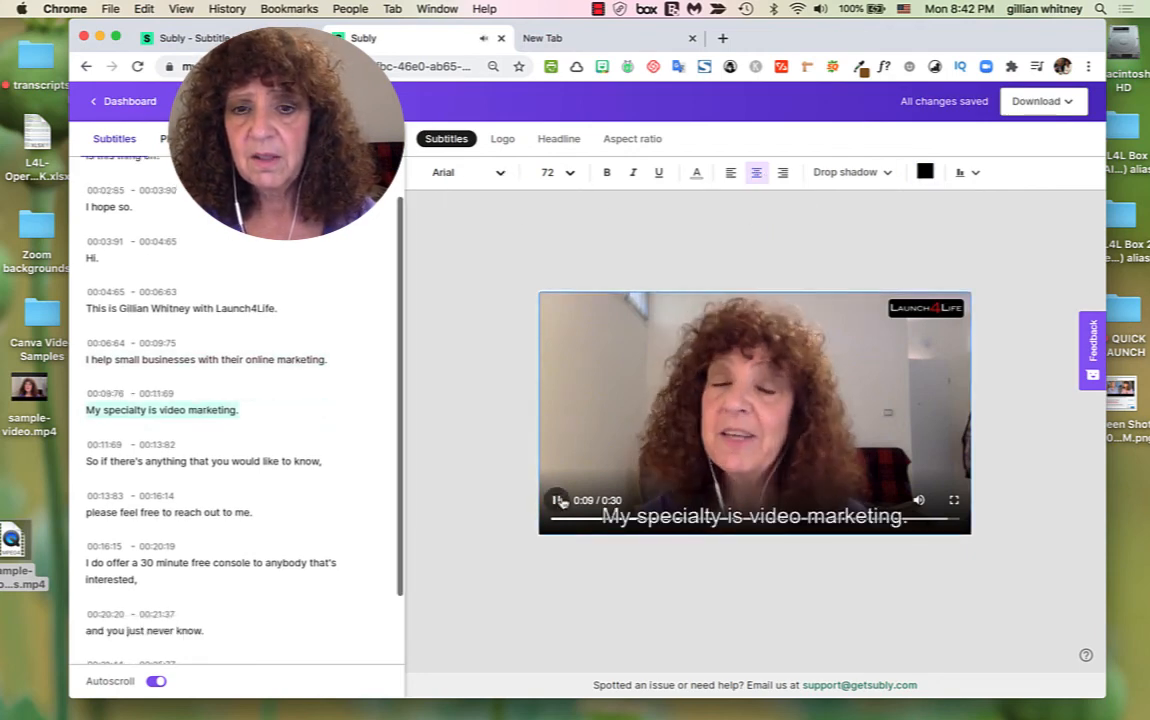
pyautogui.click(789, 322)
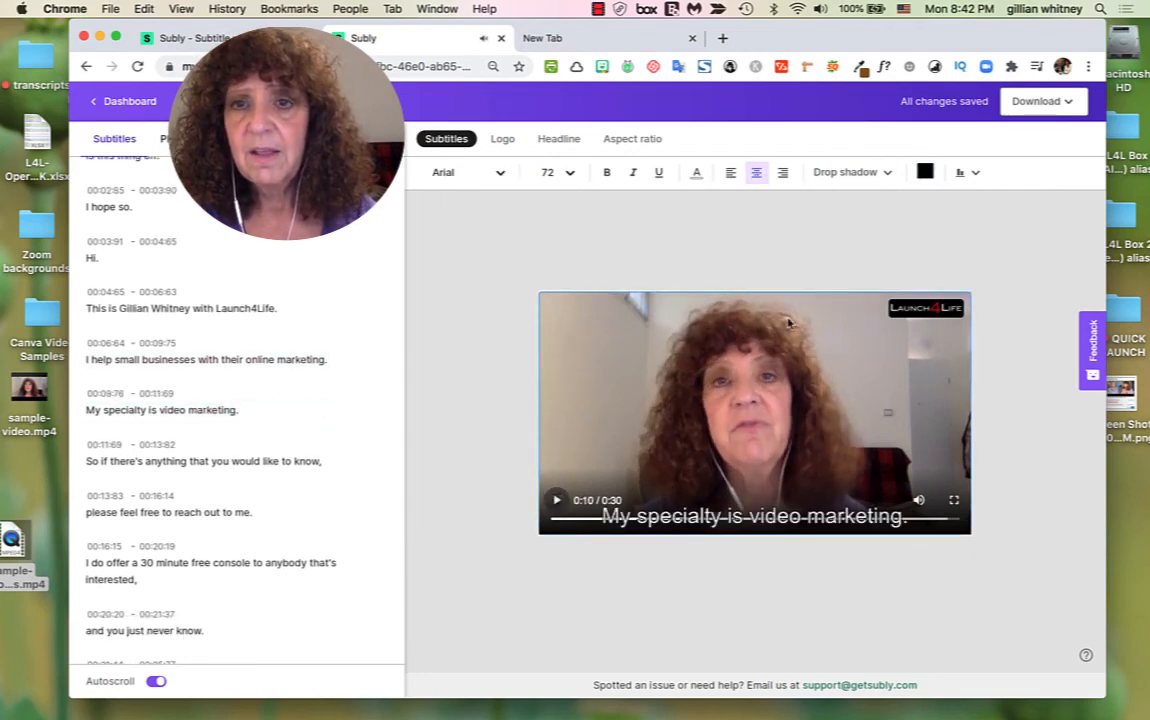
pyautogui.click(968, 175)
pyautogui.click(850, 271)
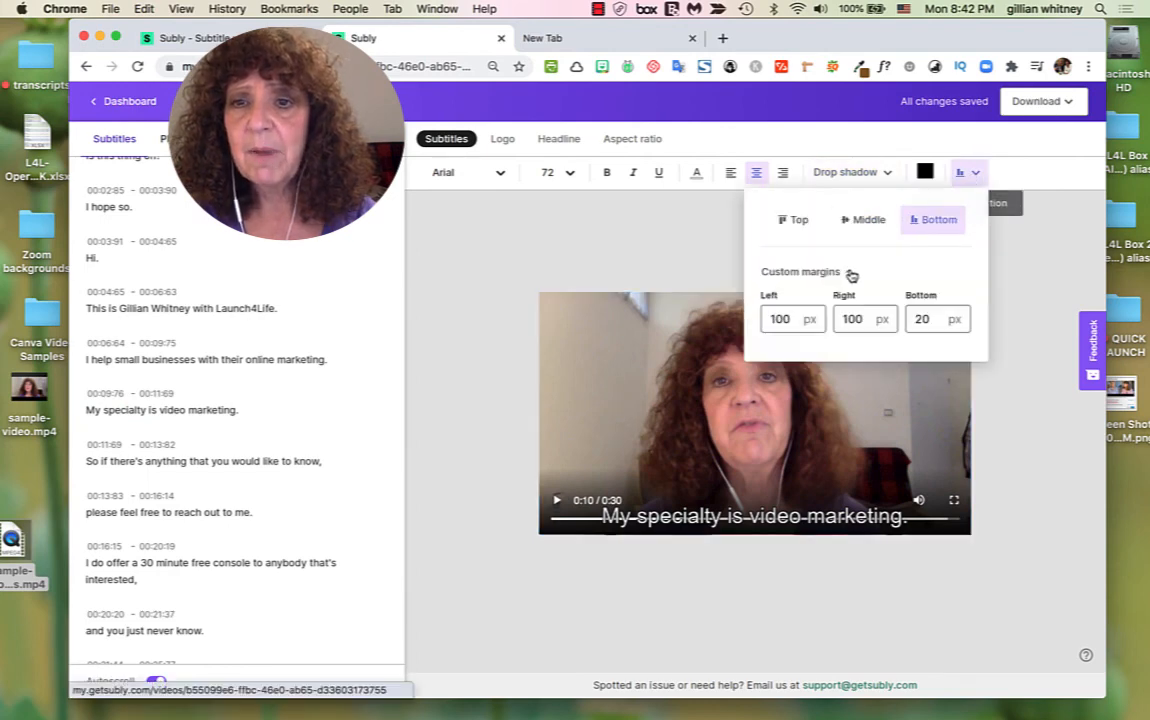
pyautogui.moveTo(932, 319); pyautogui.dragTo(913, 322)
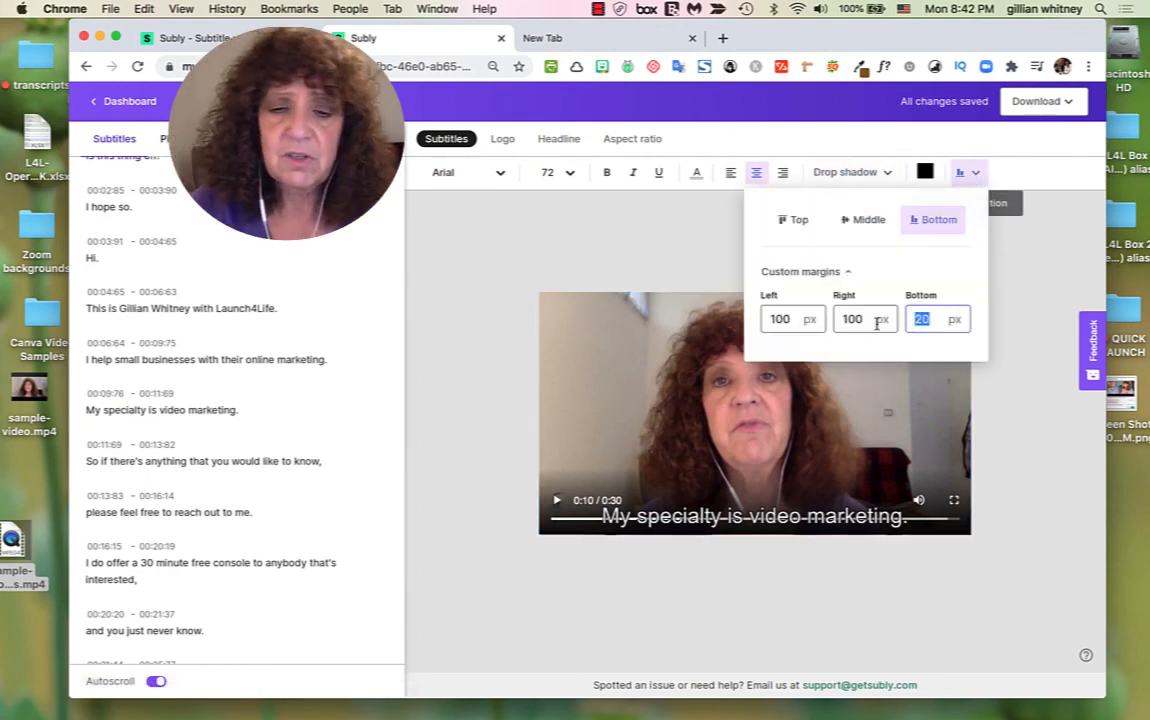
pyautogui.write('60')
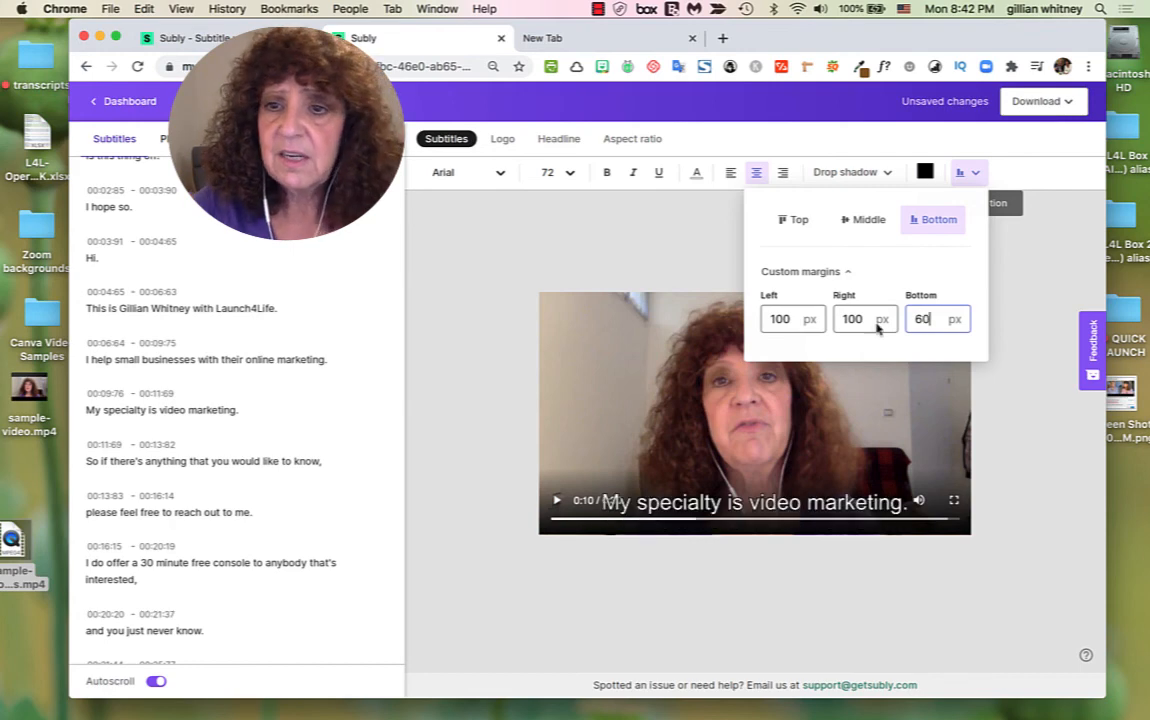
pyautogui.click(1020, 473)
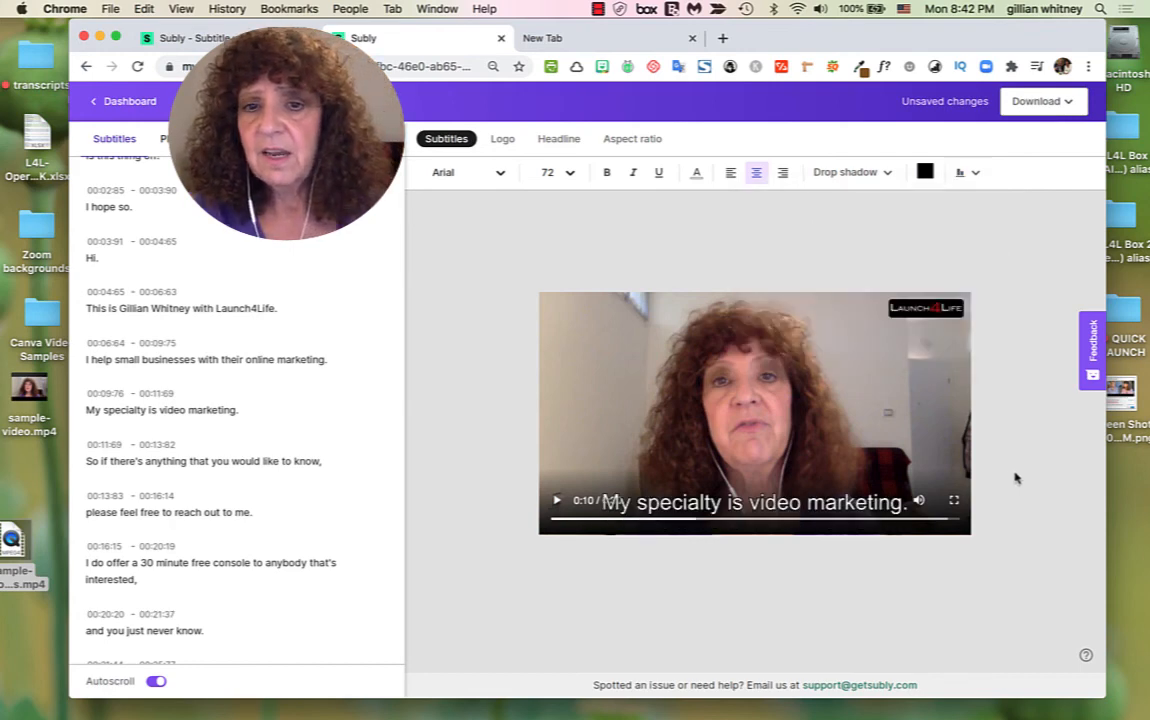
# Step: Set the subtitles' font size to 56 and change their text effect to Background
pyautogui.click(568, 174)
pyautogui.click(563, 336)
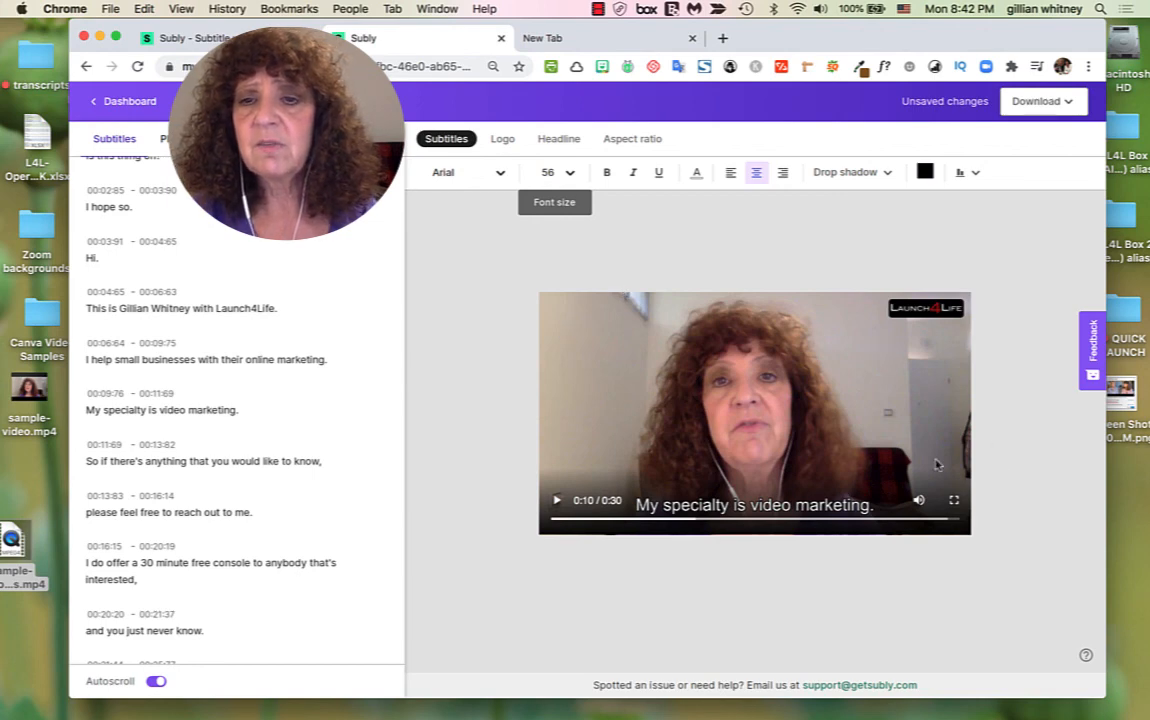
pyautogui.click(890, 175)
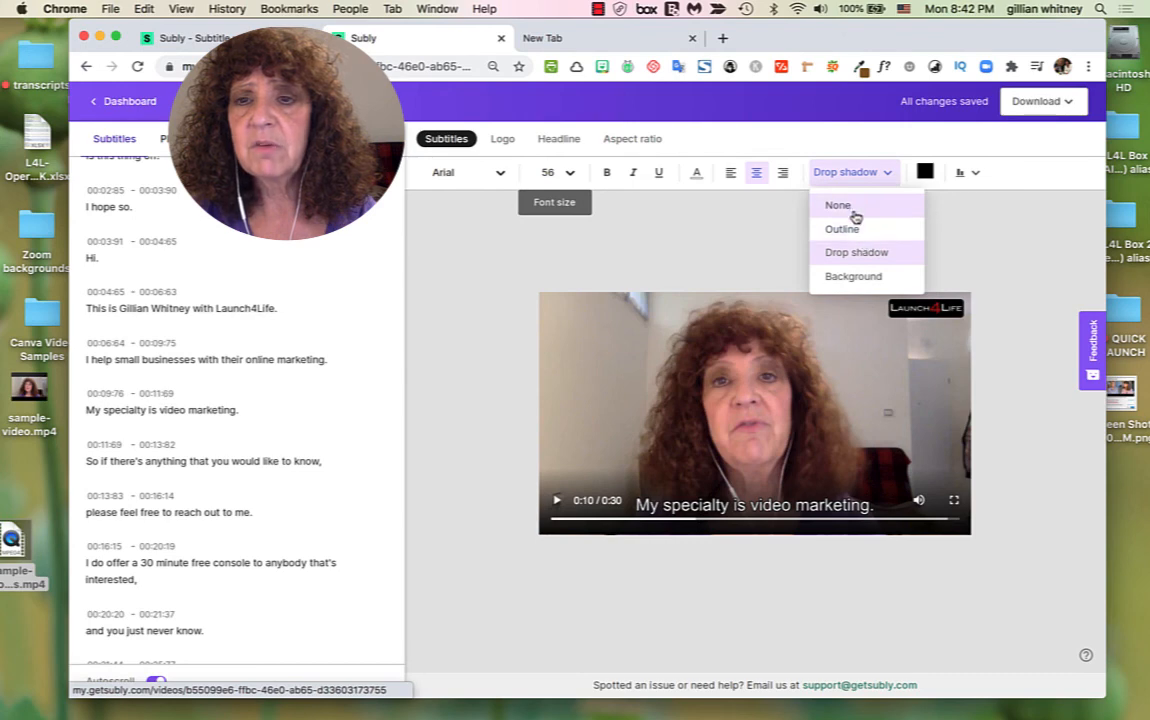
pyautogui.click(858, 275)
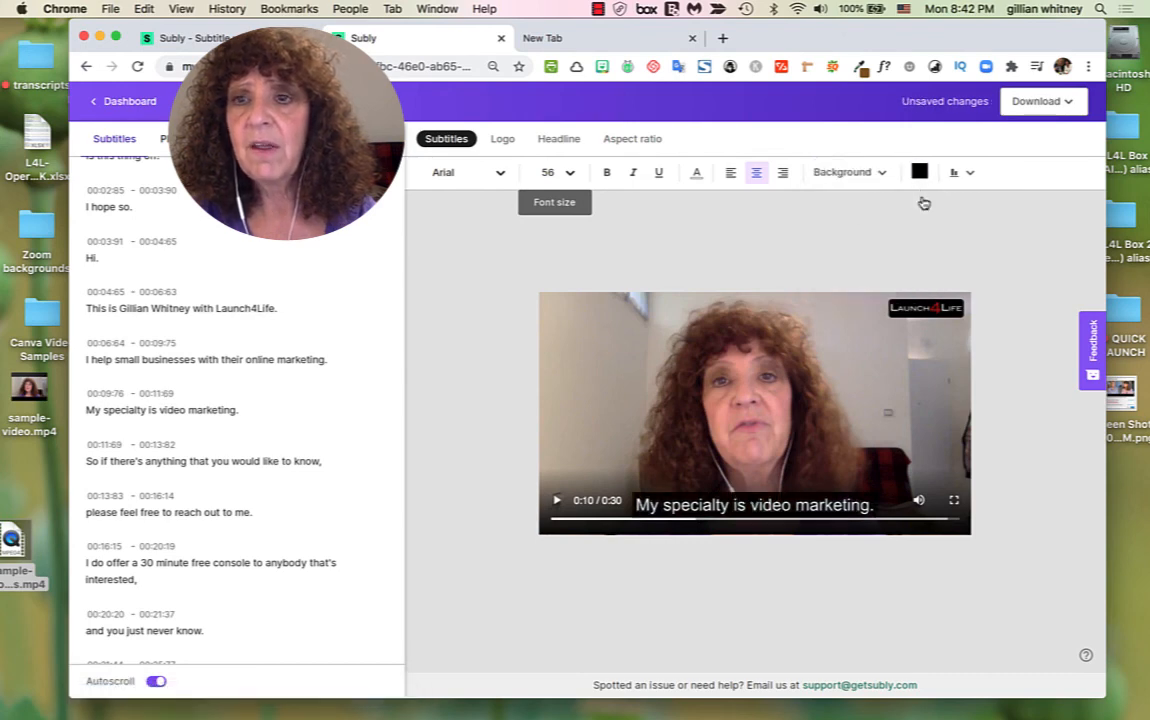
# Step: Try purple as the subtitles' background colour, and set it to pink
pyautogui.click(922, 173)
pyautogui.click(863, 229)
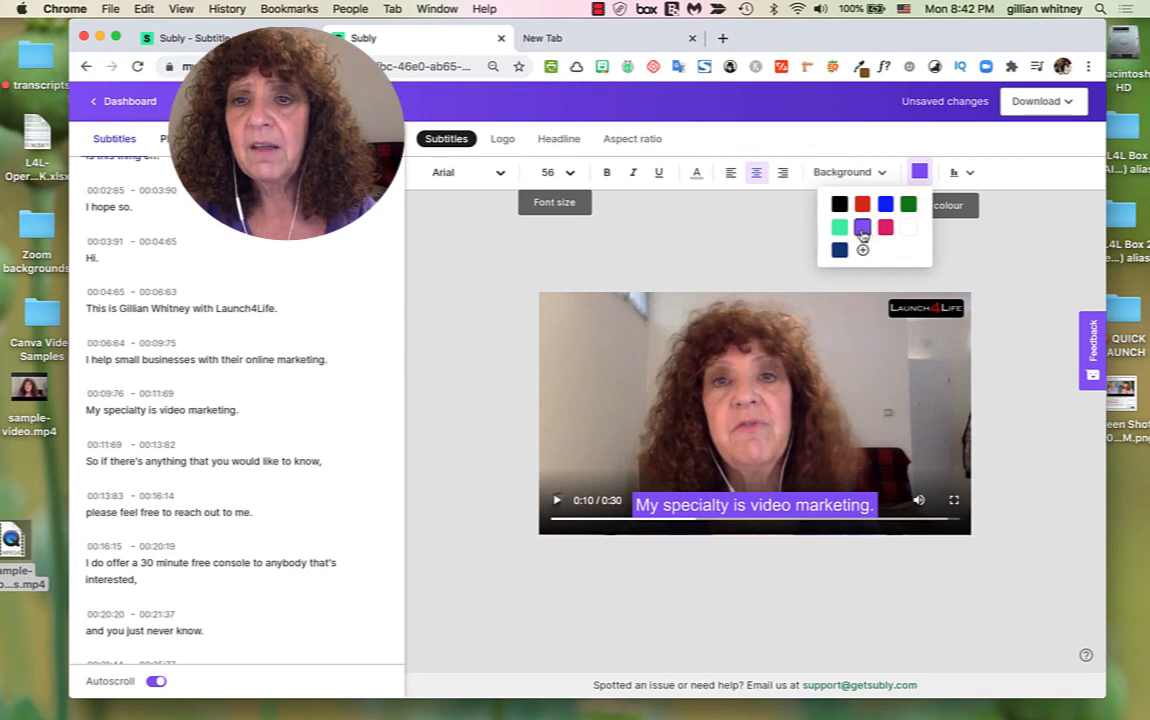
pyautogui.click(885, 227)
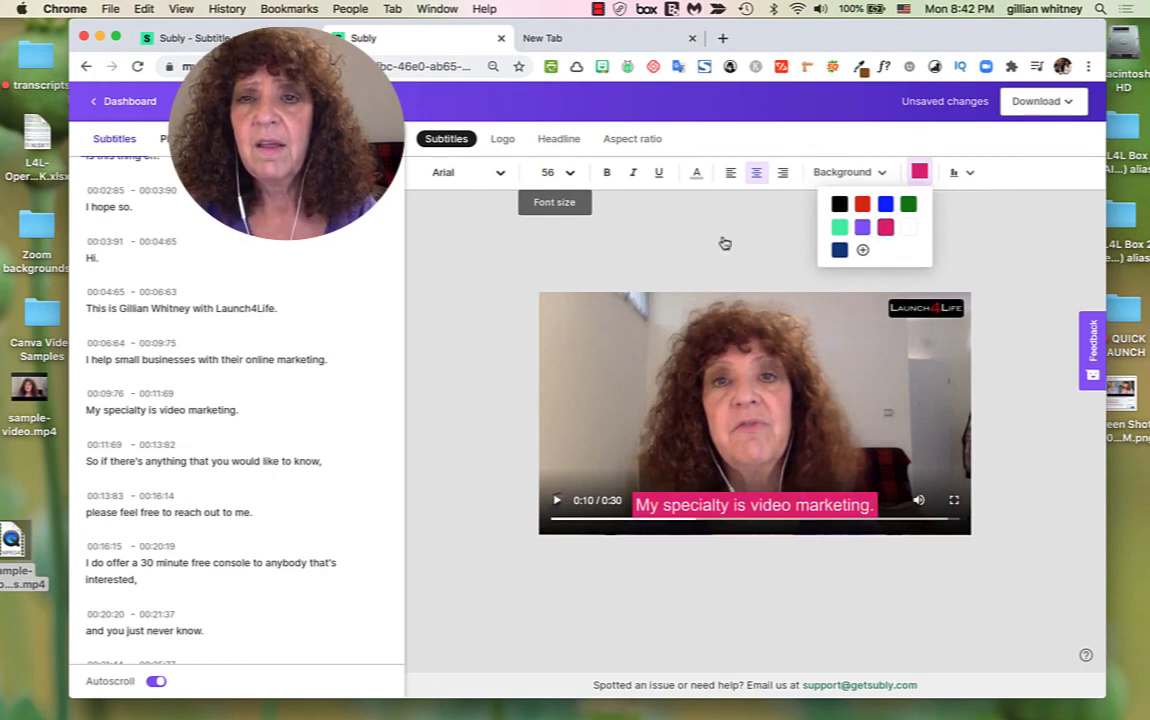
# Step: Try left and right alignment for the subtitle text, and return it to centre
pyautogui.click(730, 172)
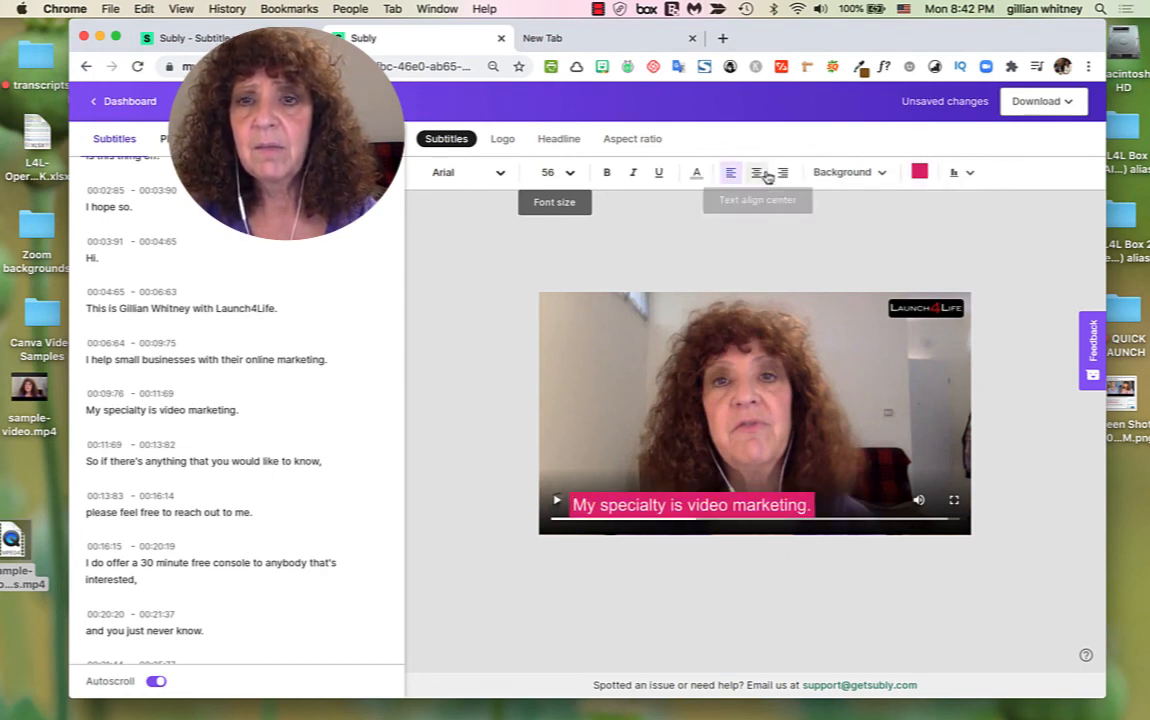
pyautogui.click(760, 174)
pyautogui.click(783, 173)
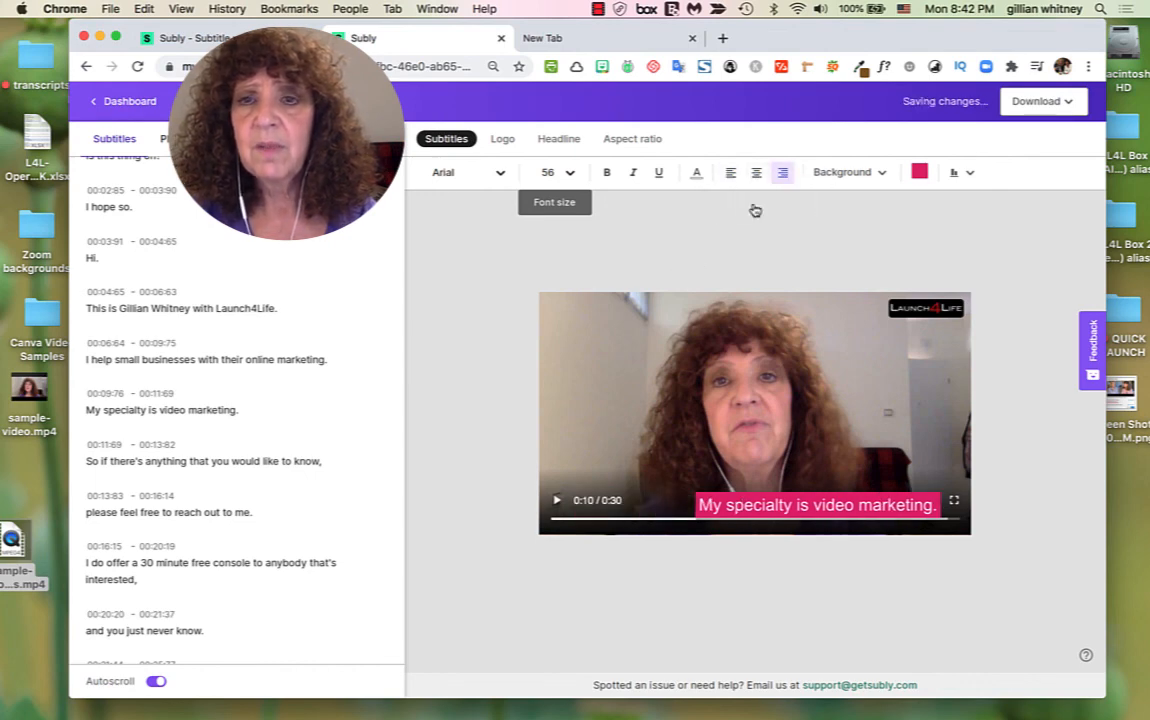
pyautogui.click(756, 173)
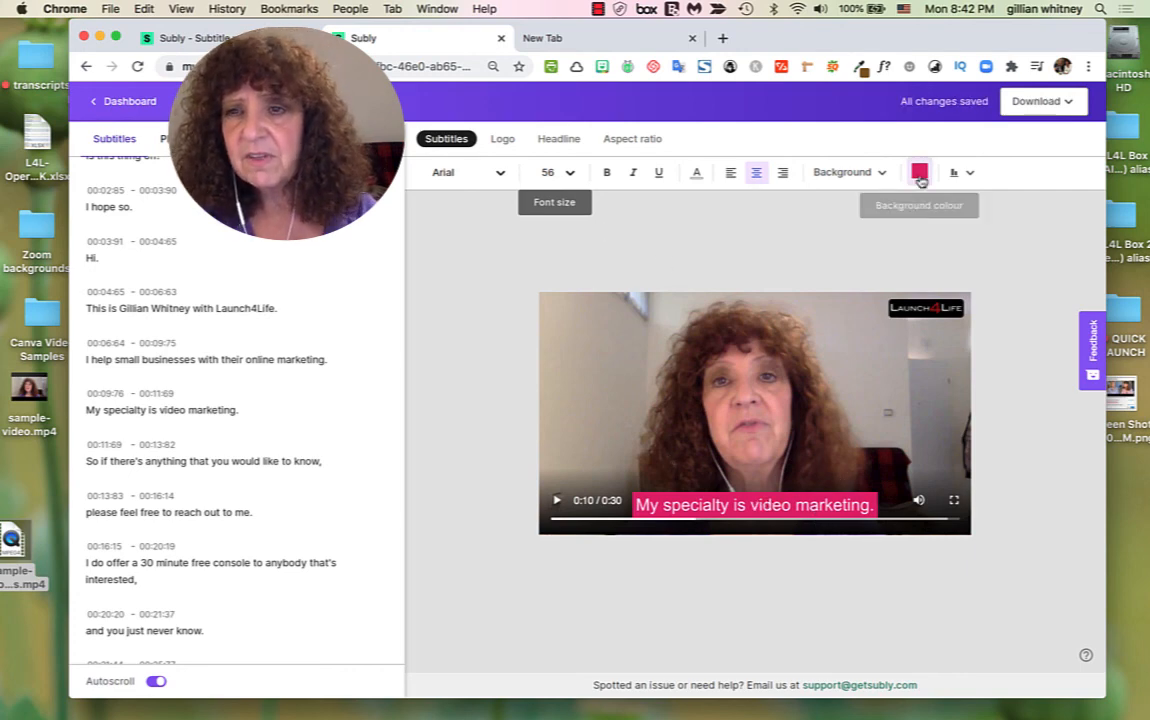
# Step: Set the subtitles' custom bottom margin to 70 px and close the position options
pyautogui.click(967, 174)
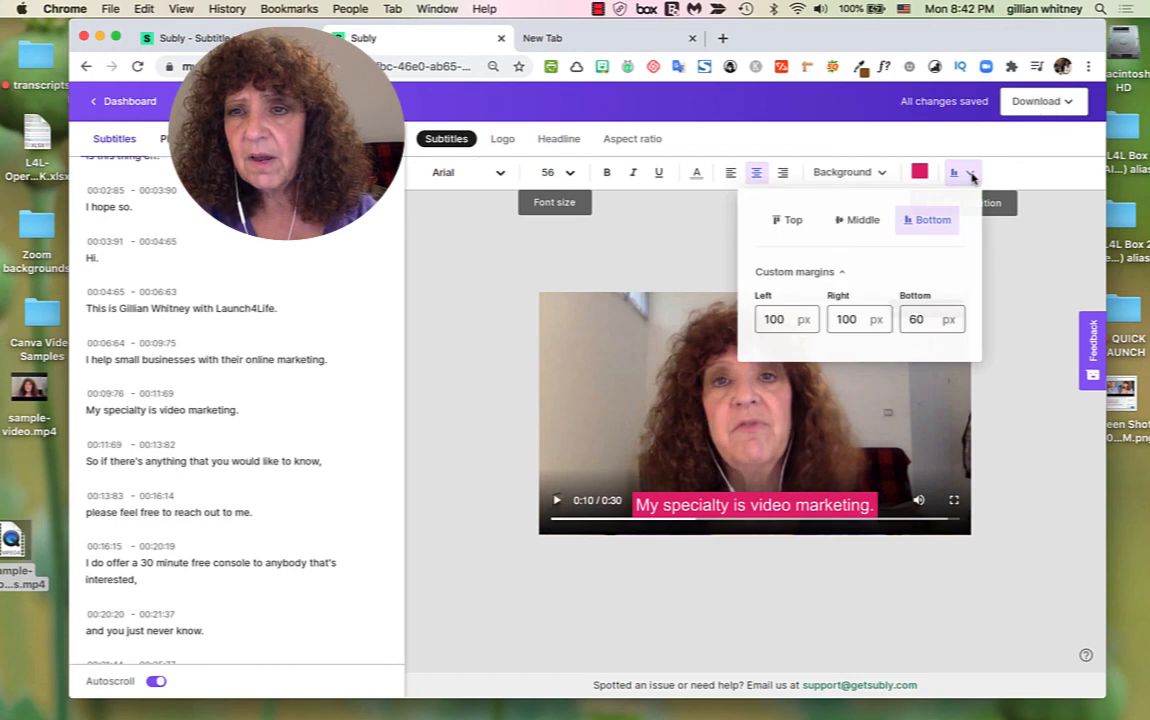
pyautogui.doubleClick(918, 319)
pyautogui.write('70')
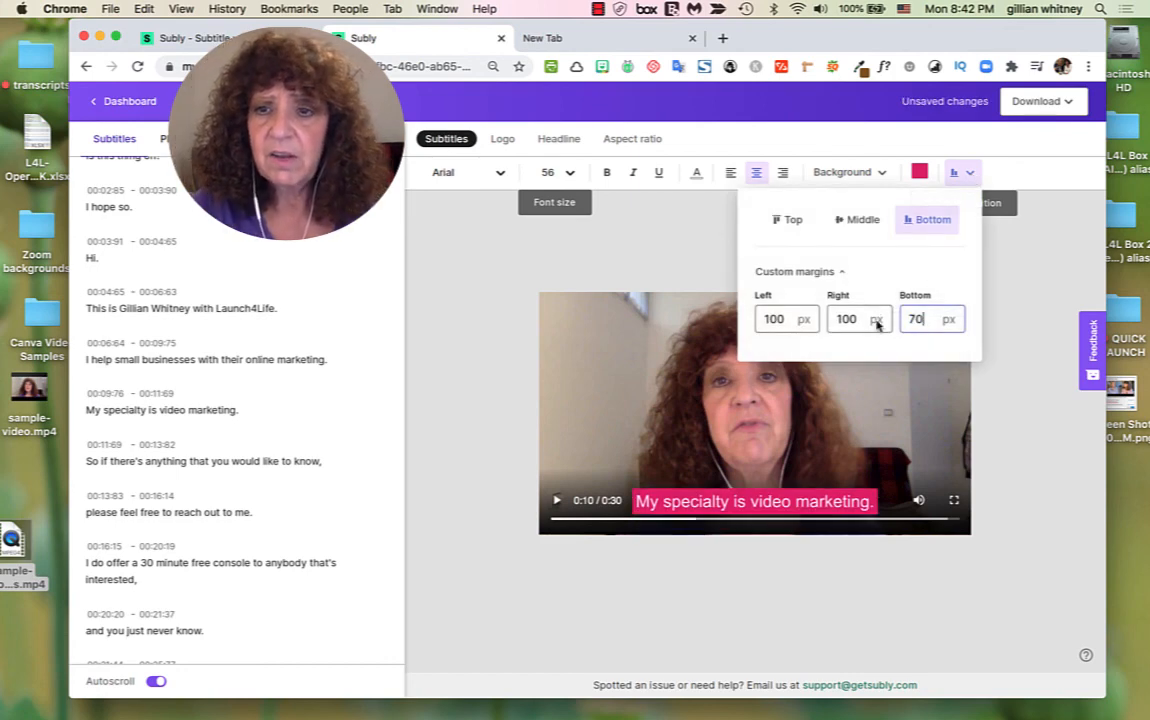
pyautogui.click(1016, 493)
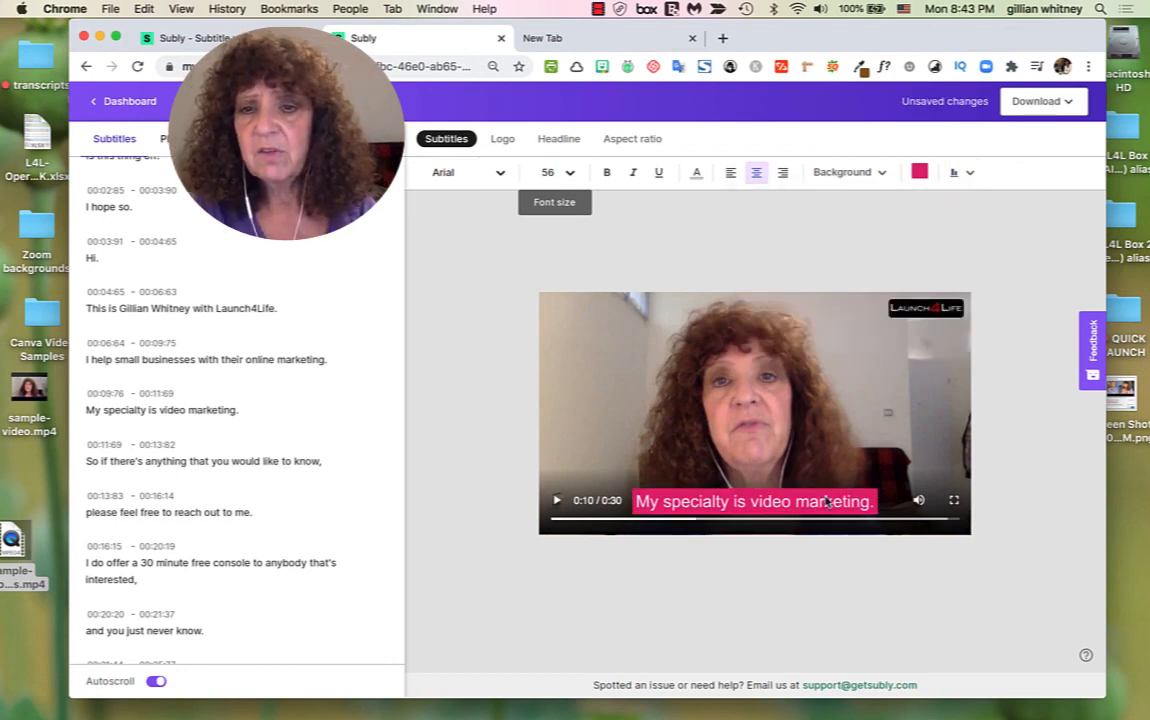